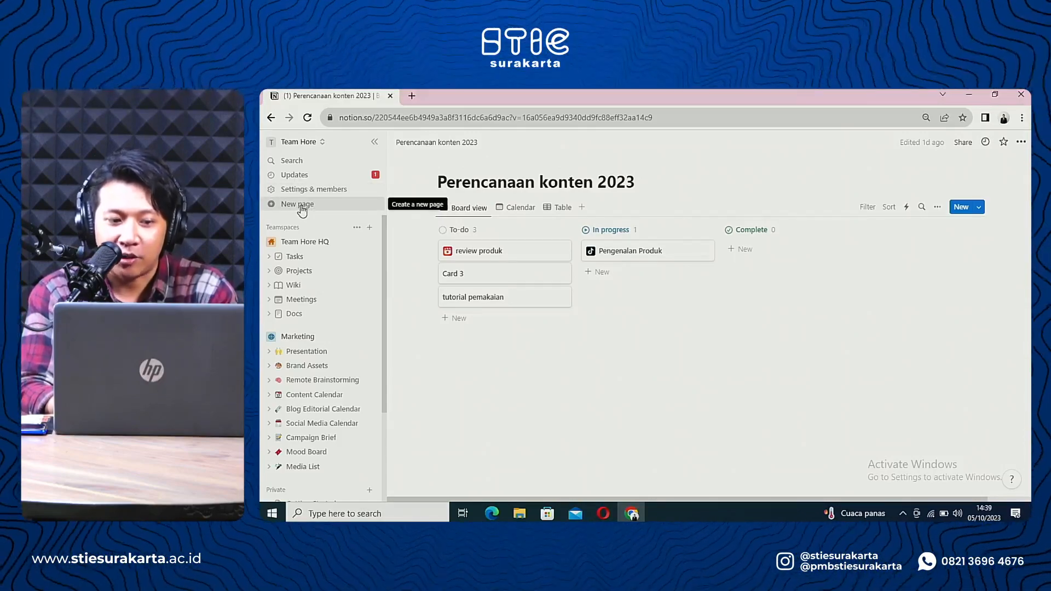
Step: Create a private page titled "Perencanaan Konten TikTok dan Reels" and set it up as a board with a new database
{"action": "left_click", "coordinate": [301, 207]}
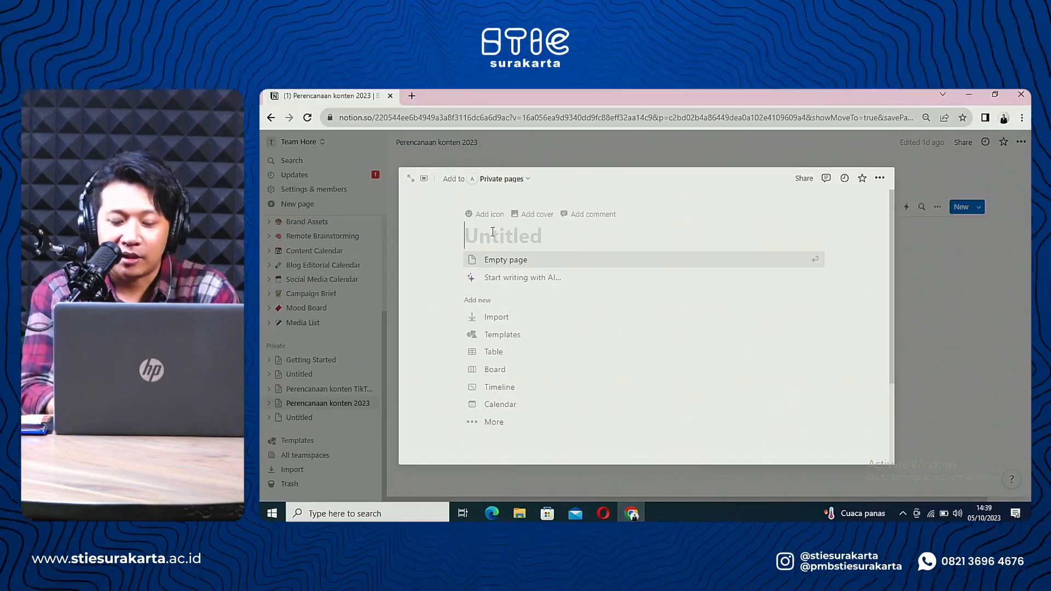
{"action": "type", "text": "P"}
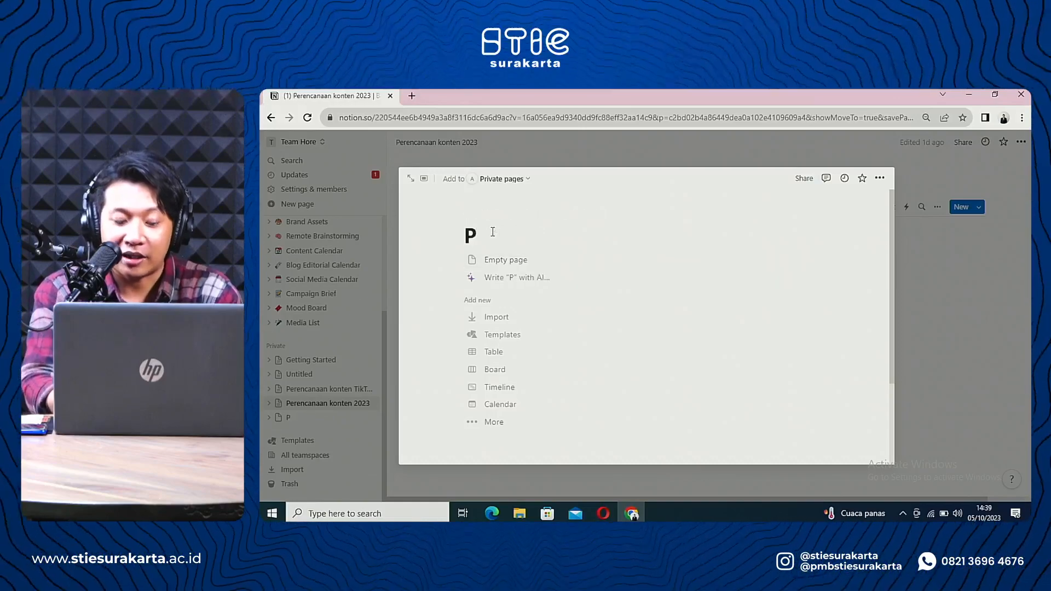
{"action": "type", "text": "eren"}
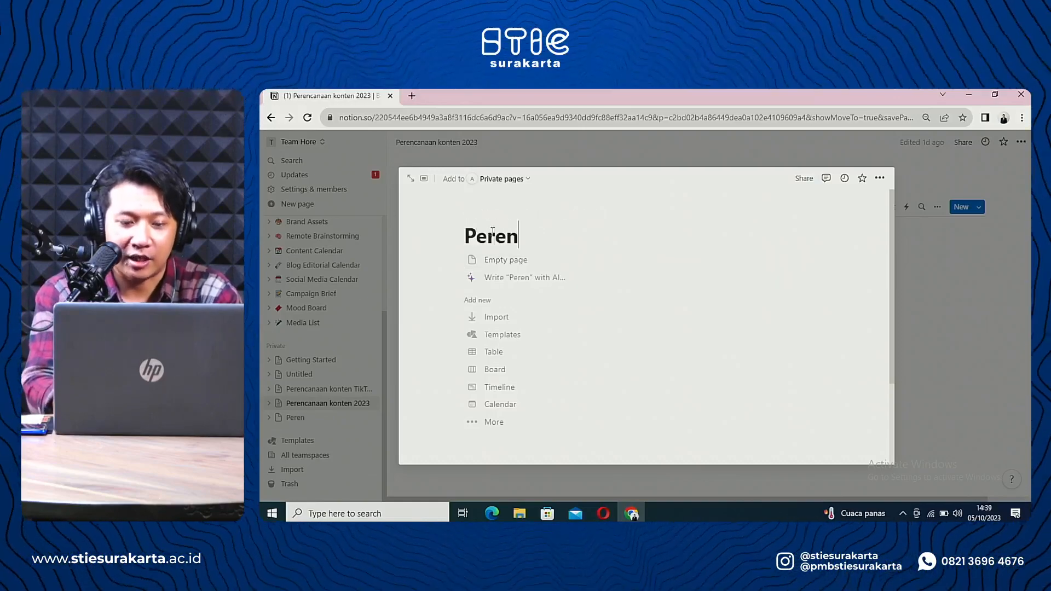
{"action": "type", "text": "canaan"}
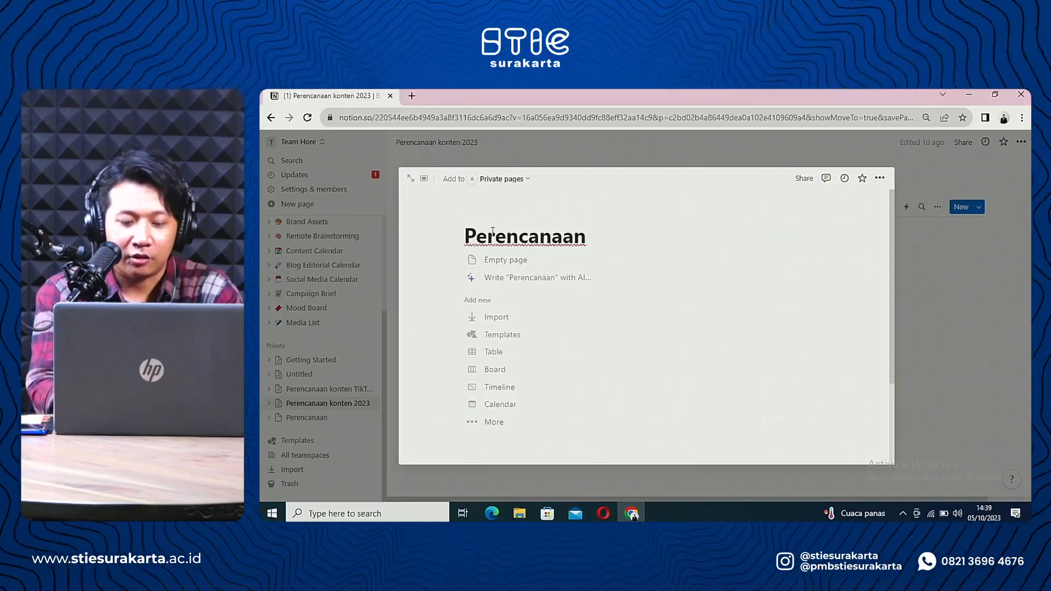
{"action": "type", "text": " Konten T"}
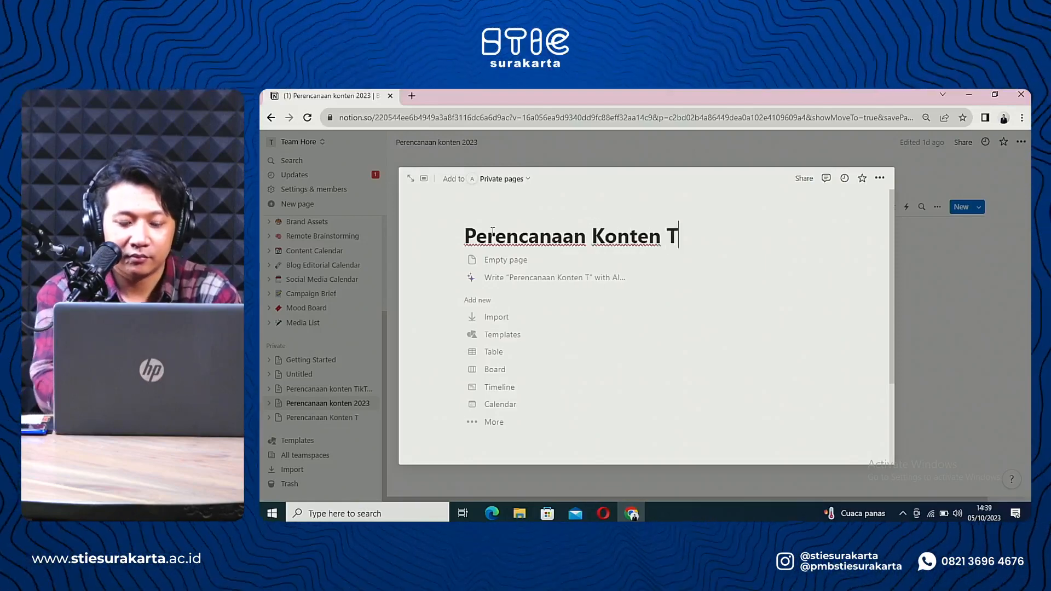
{"action": "type", "text": "ikTo"}
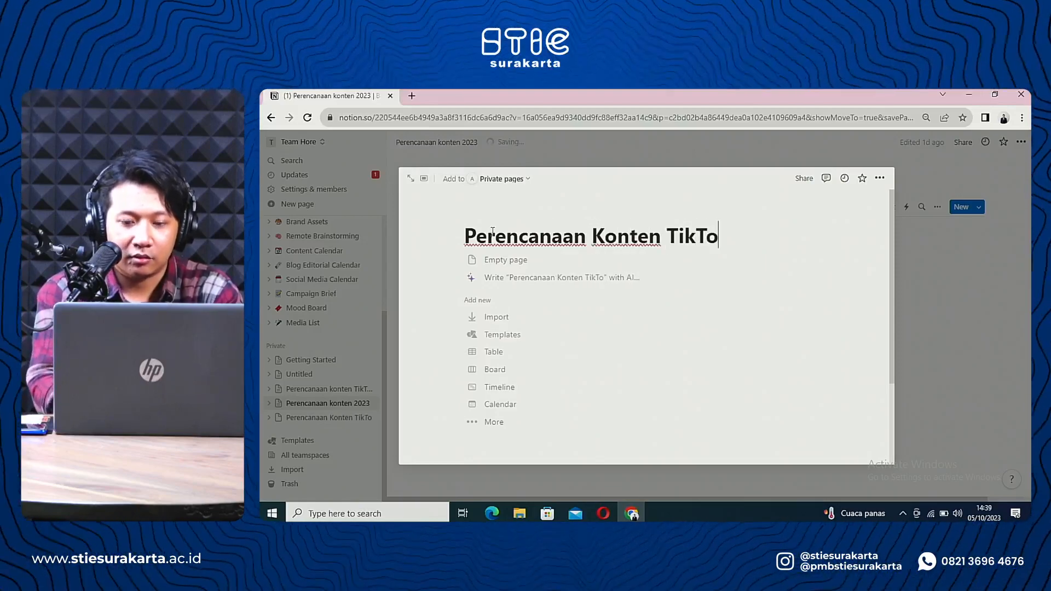
{"action": "type", "text": "k dan Re"}
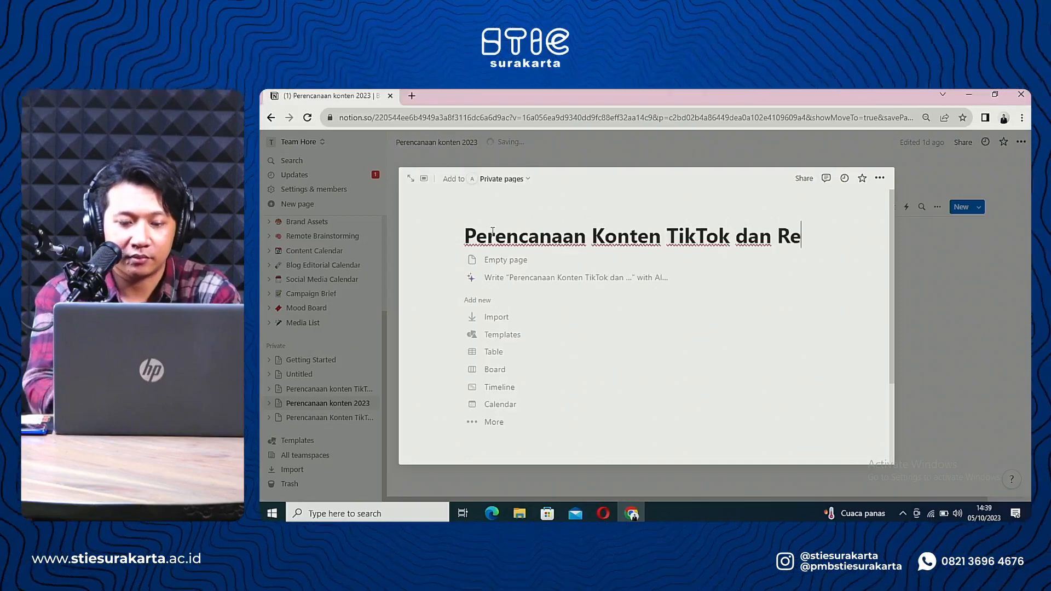
{"action": "type", "text": "els"}
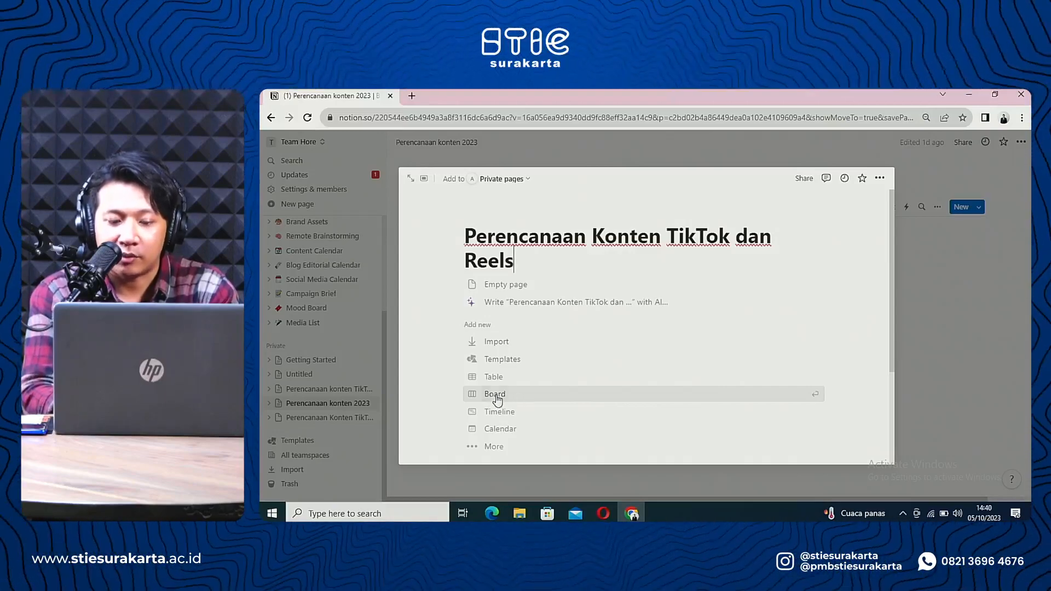
{"action": "left_click", "coordinate": [498, 395]}
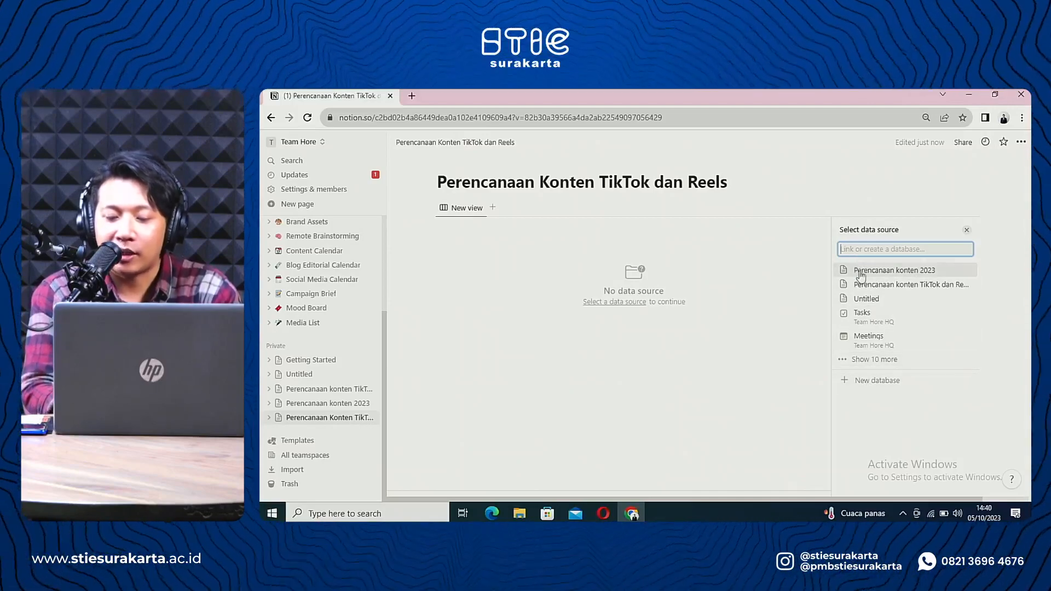
{"action": "left_click", "coordinate": [871, 381]}
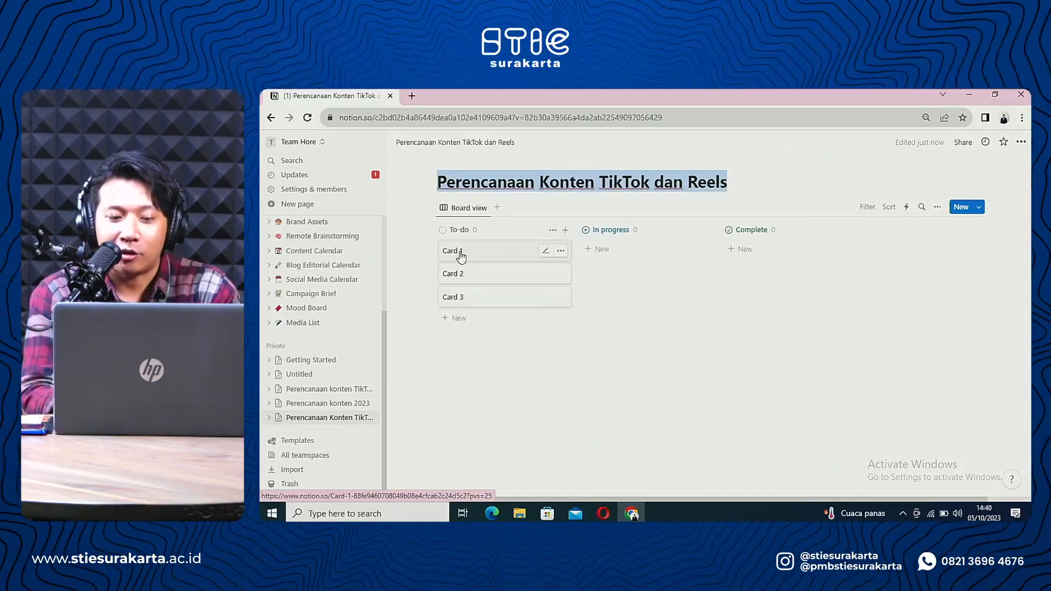
Step: Add a new card named "card 4" to the To-do column of the board
{"action": "left_click", "coordinate": [451, 323]}
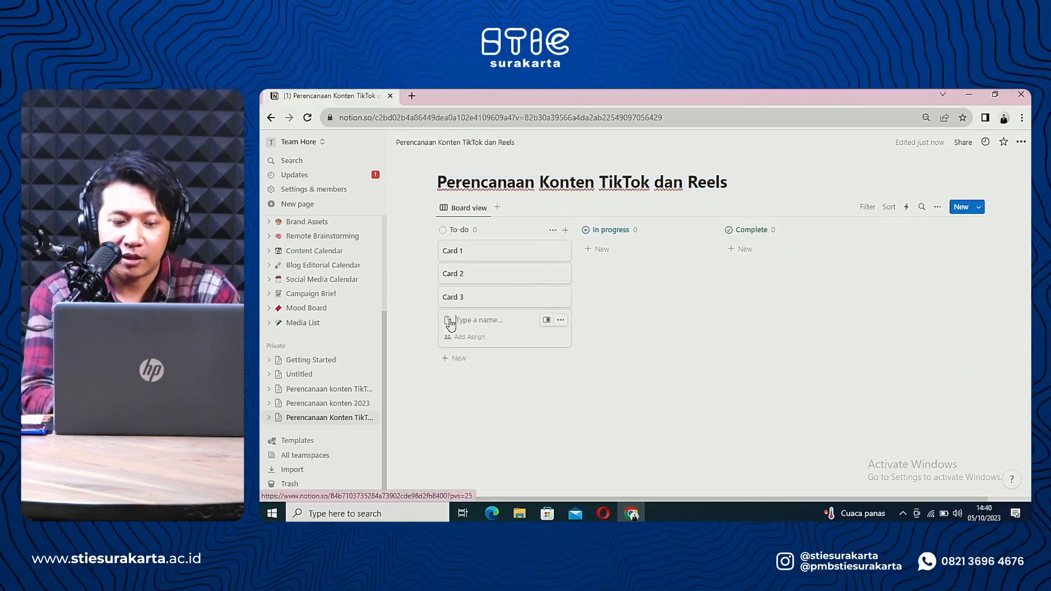
{"action": "type", "text": "card"}
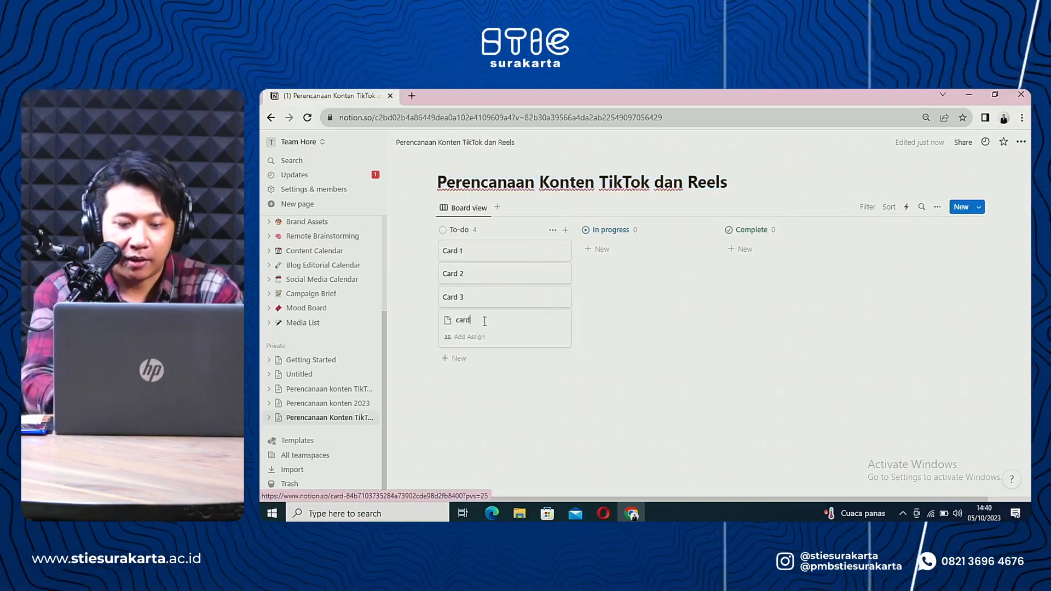
{"action": "type", "text": " 4"}
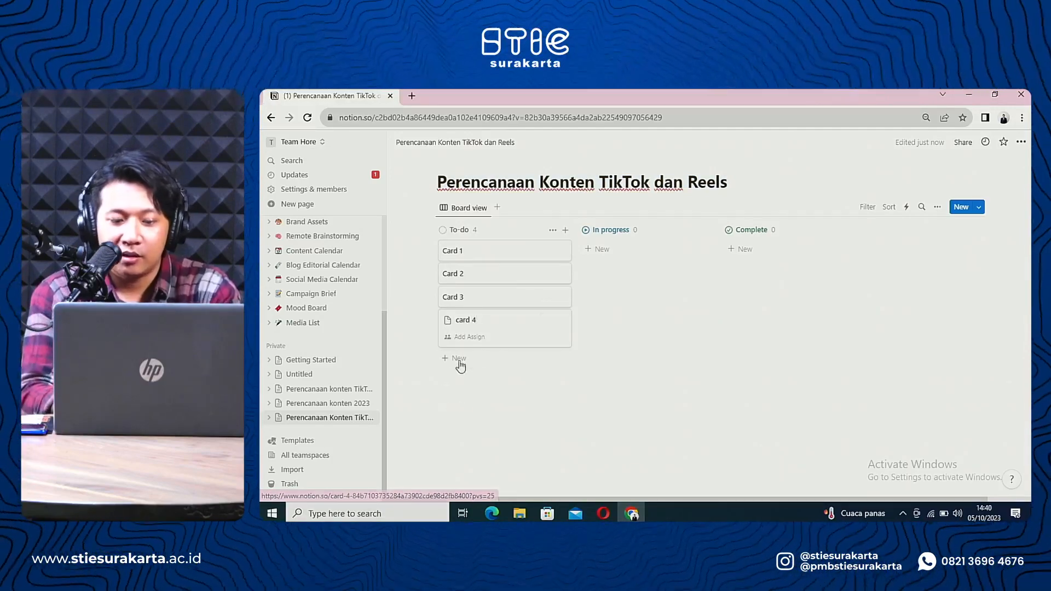
{"action": "left_click", "coordinate": [465, 396]}
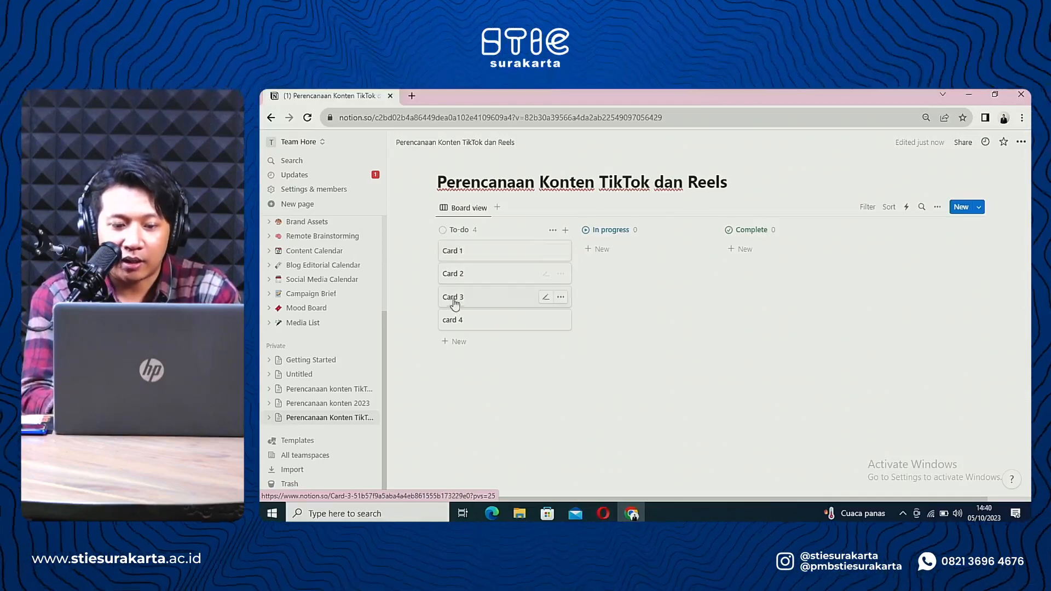
Step: Rename Card 1 in the To-do column to "Pengenalan Produk" and close the card
{"action": "left_click", "coordinate": [467, 255]}
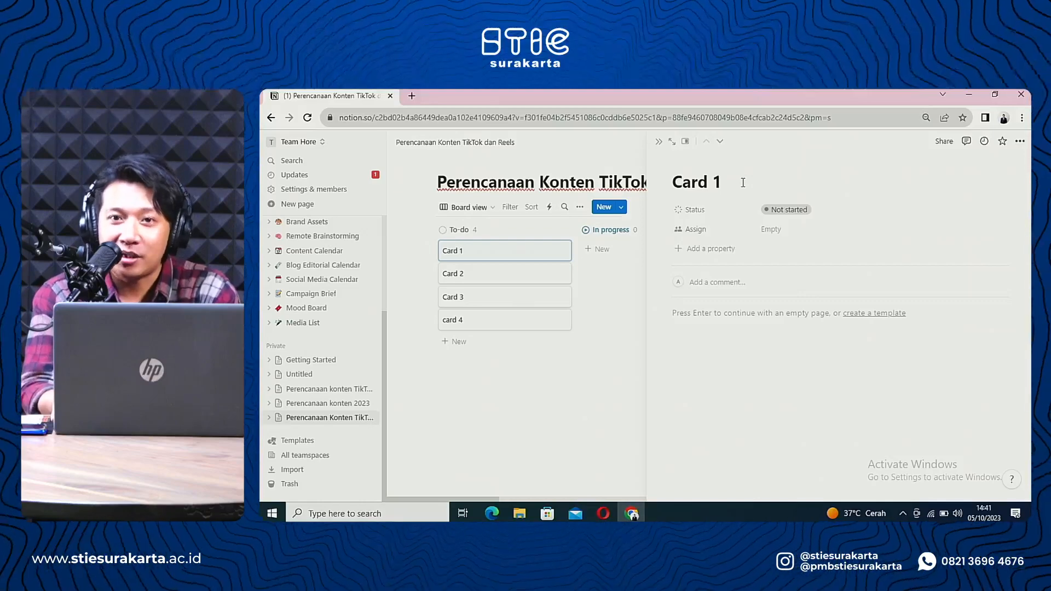
{"action": "key", "text": "BackSpace"}
{"action": "key", "text": "BackSpace"}
{"action": "key", "text": "BackSpace"}
{"action": "key", "text": "BackSpace"}
{"action": "key", "text": "BackSpace"}
{"action": "key", "text": "BackSpace"}
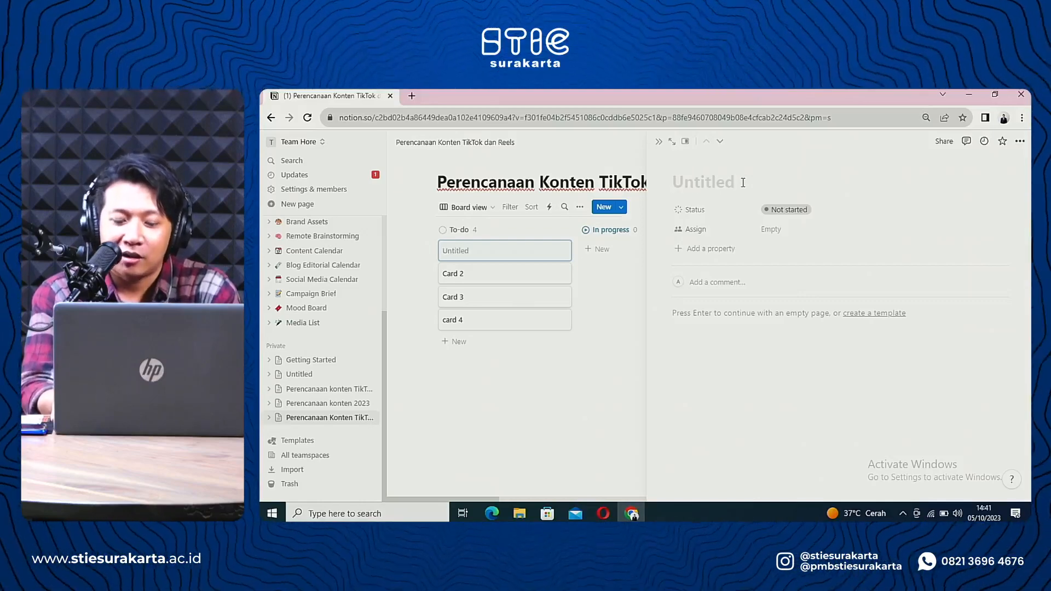
{"action": "type", "text": "Pengena"}
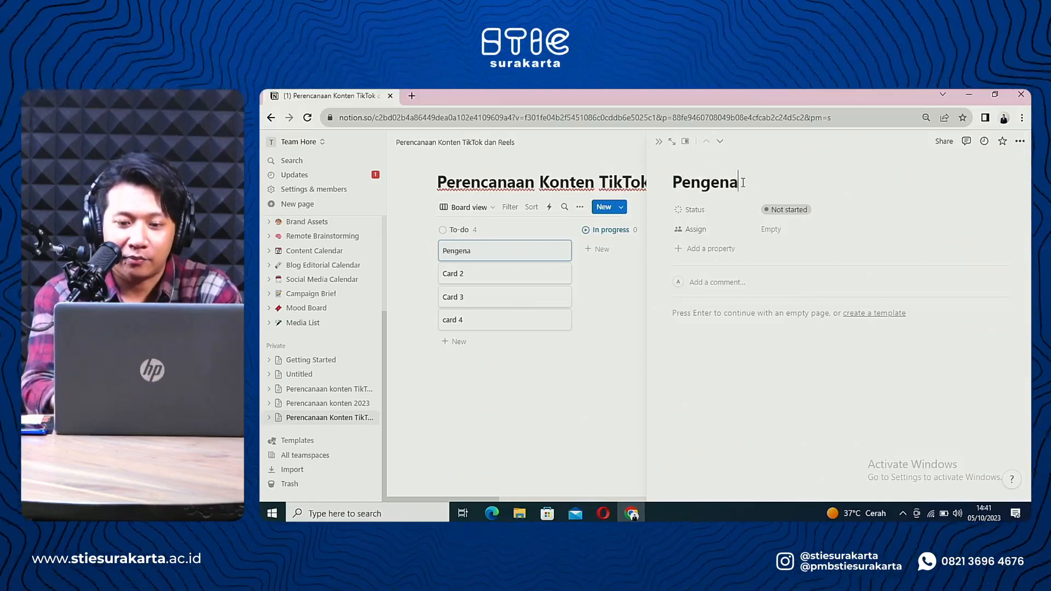
{"action": "type", "text": "lan P"}
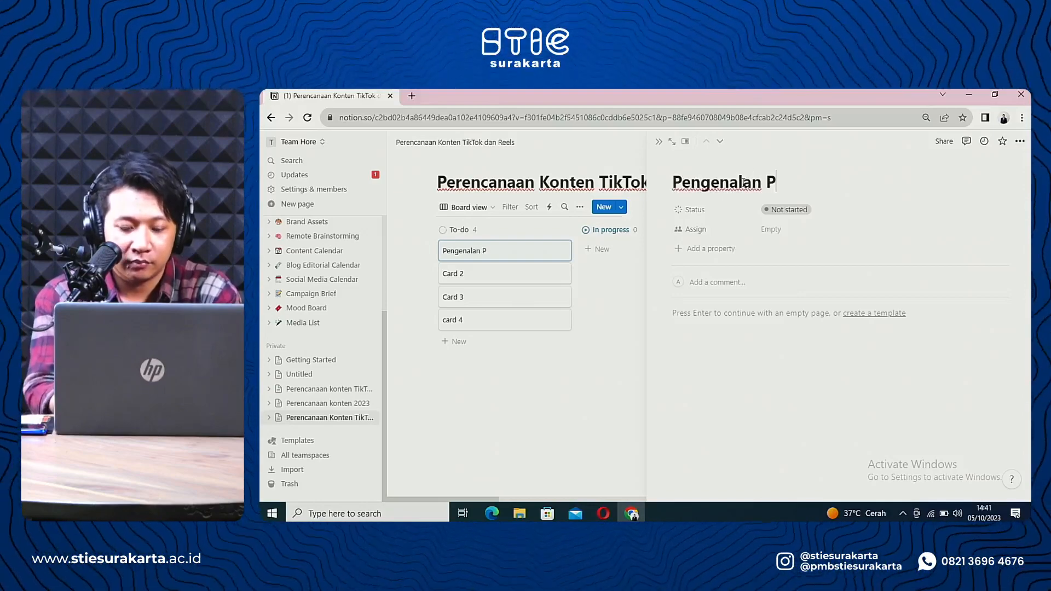
{"action": "type", "text": "roduk"}
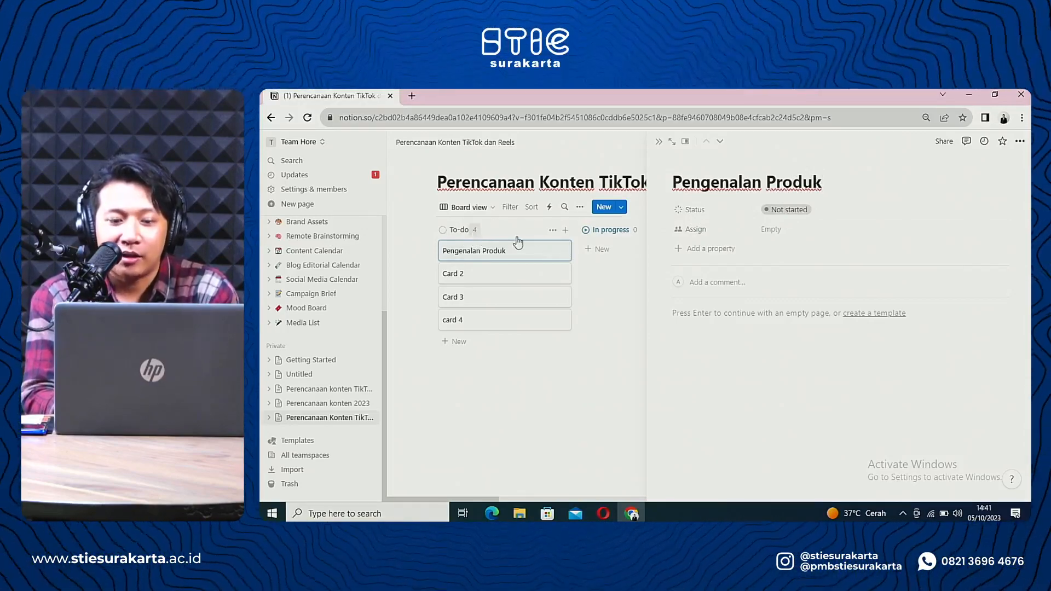
{"action": "left_click", "coordinate": [626, 295]}
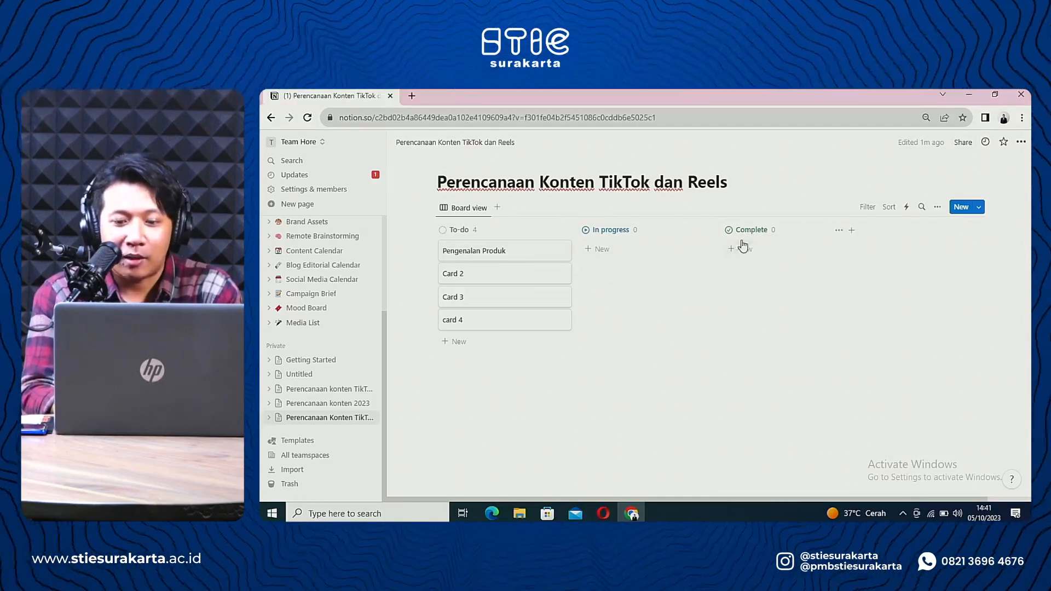
Step: Open the Pengenalan Produk card and check which people are available for its Assign property
{"action": "left_click", "coordinate": [495, 258]}
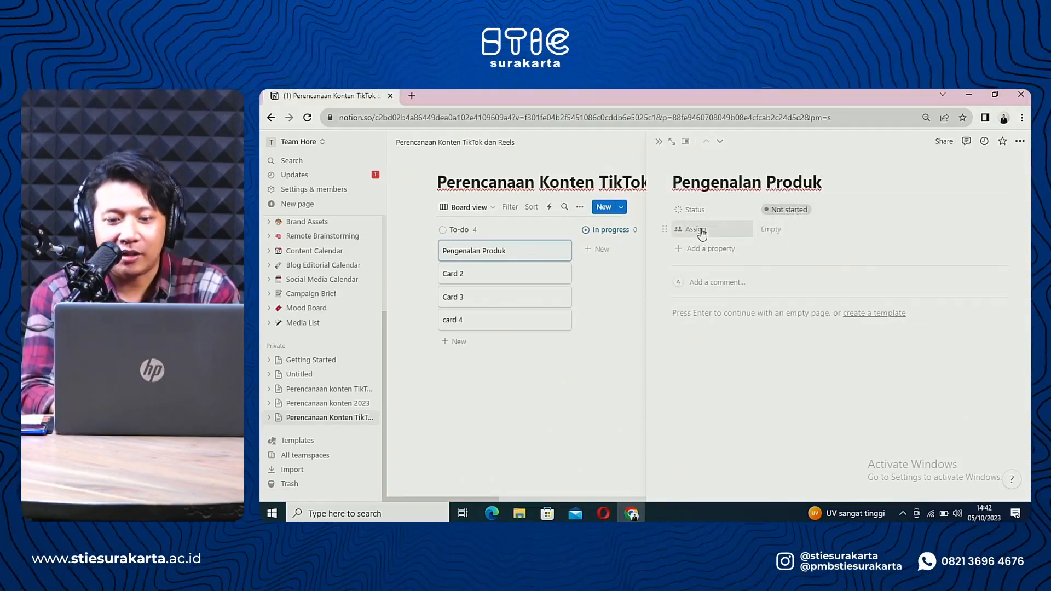
{"action": "left_click", "coordinate": [780, 234]}
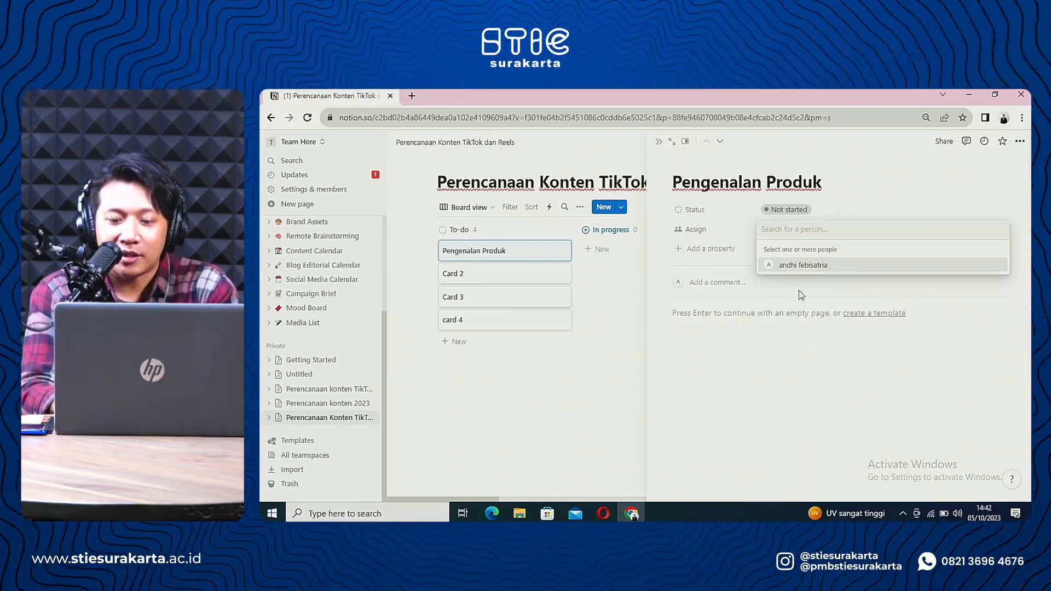
{"action": "left_click", "coordinate": [814, 357]}
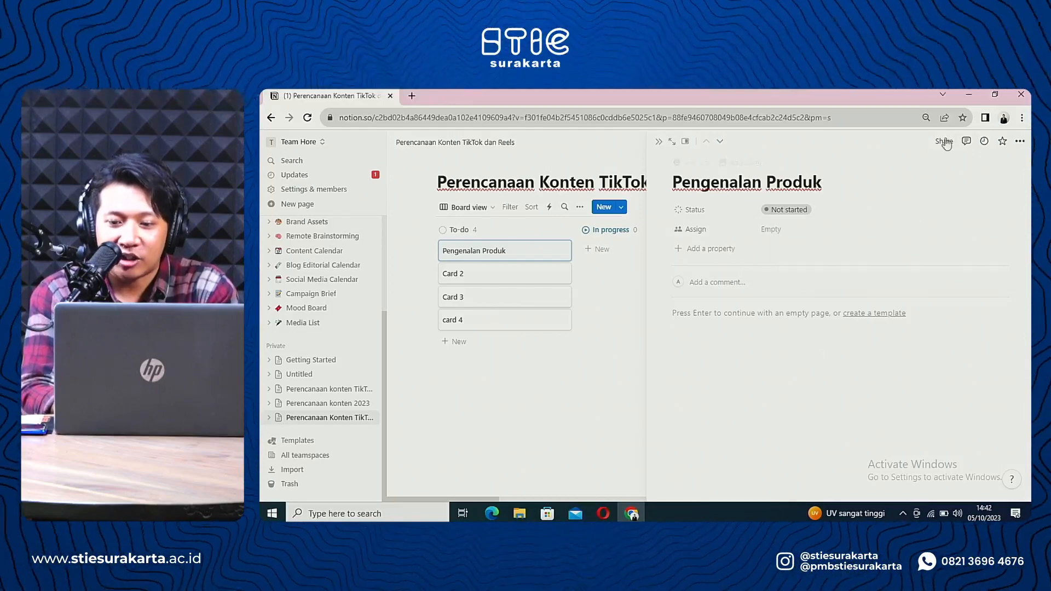
Step: Set the sharing access of the Pengenalan Produk card to "Anyone with link at Team Hore"
{"action": "left_click", "coordinate": [944, 143]}
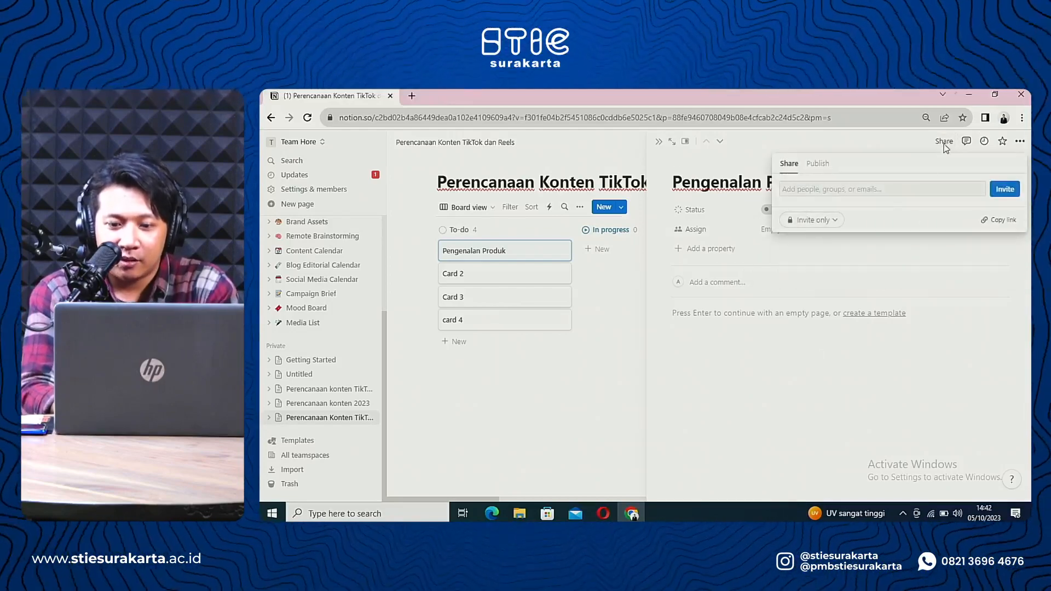
{"action": "left_click", "coordinate": [833, 192]}
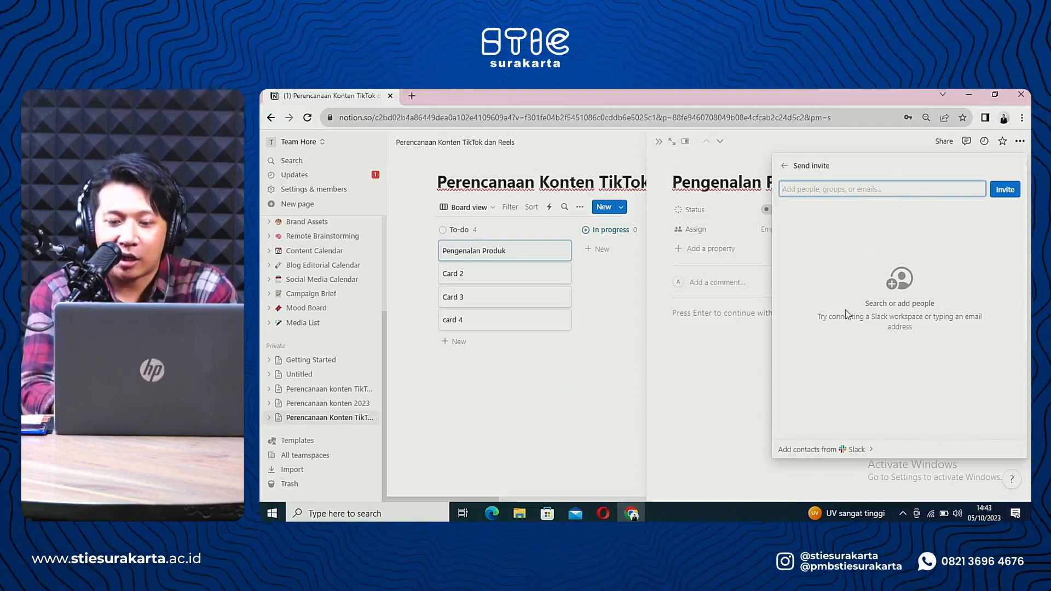
{"action": "left_click", "coordinate": [784, 166]}
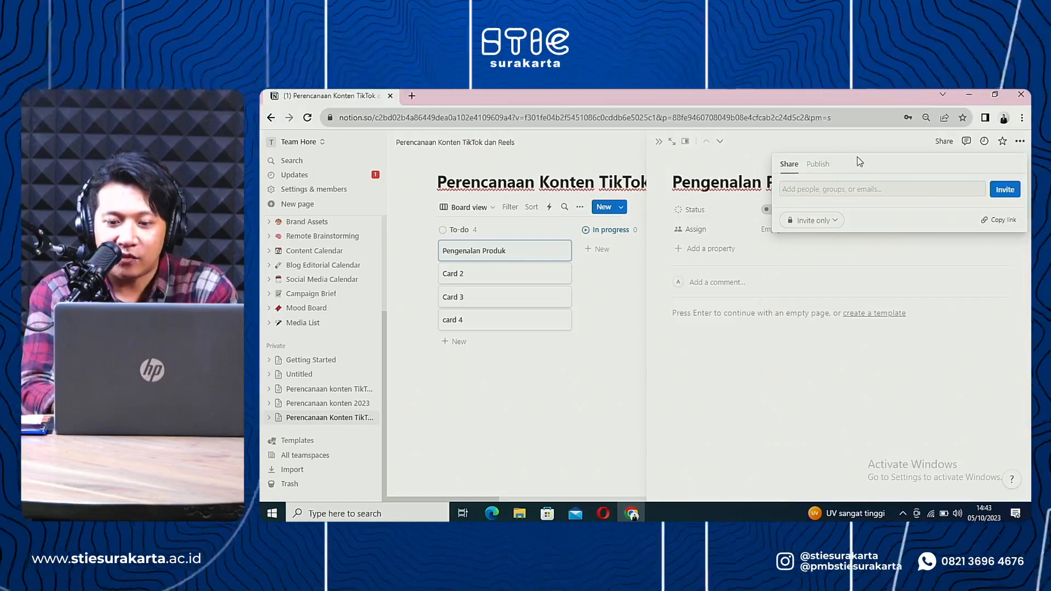
{"action": "left_click", "coordinate": [811, 220]}
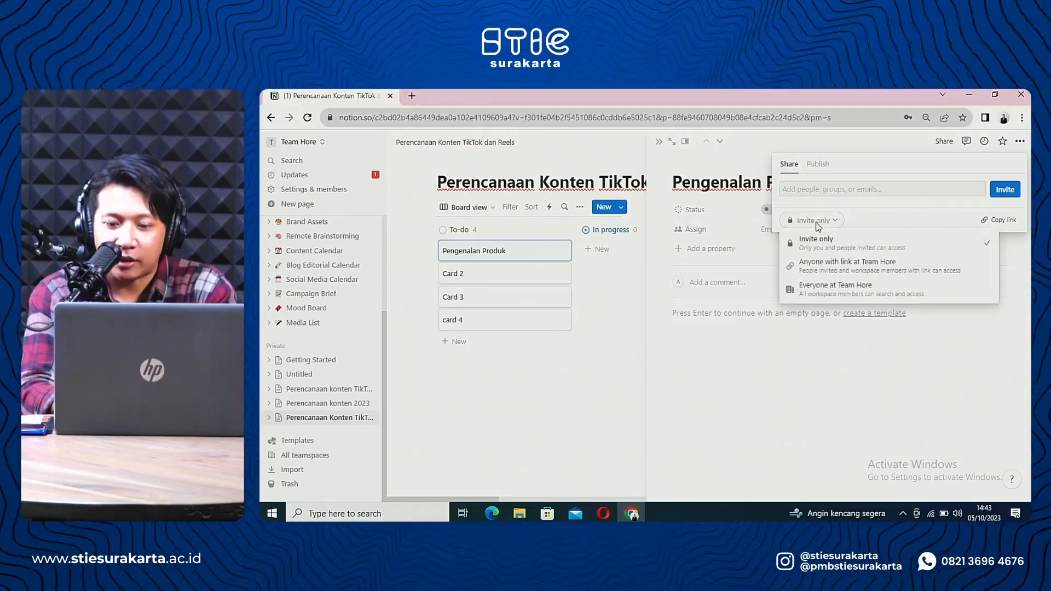
{"action": "left_click", "coordinate": [834, 268]}
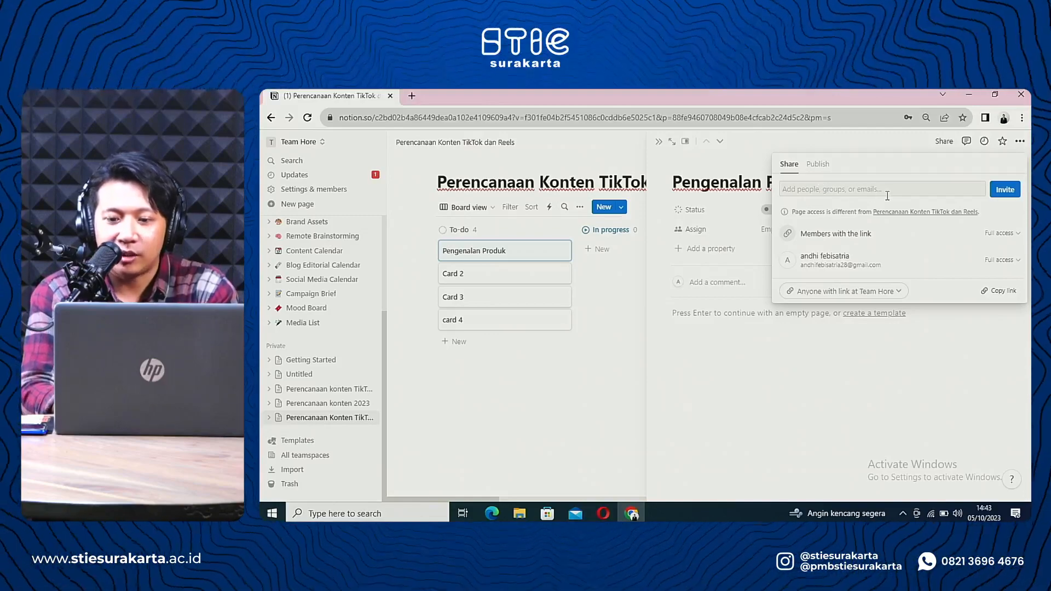
{"action": "left_click", "coordinate": [851, 371]}
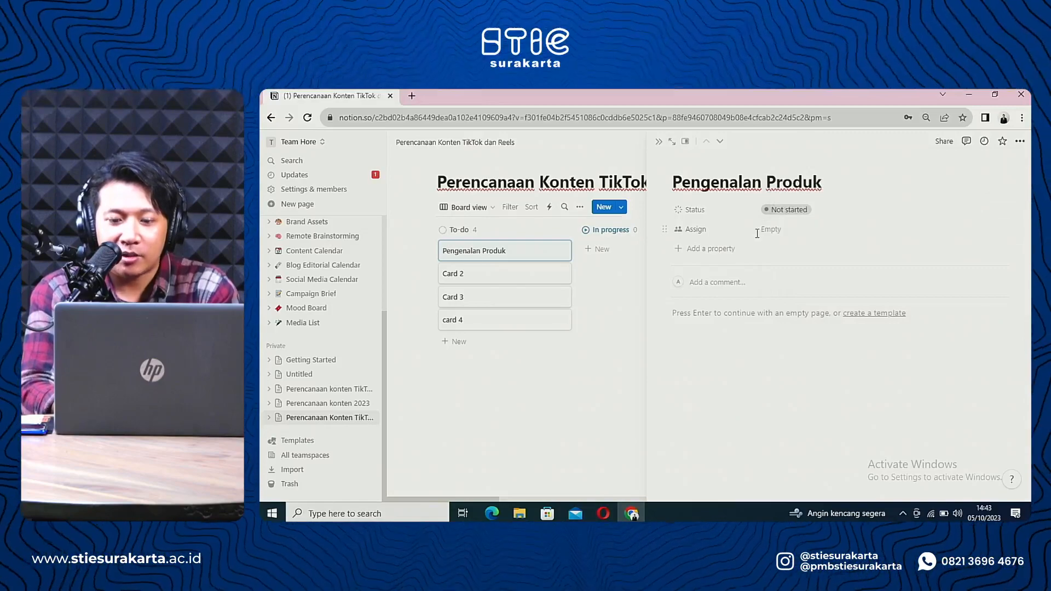
Step: Assign the listed workspace member to the Pengenalan Produk card
{"action": "left_click", "coordinate": [773, 237]}
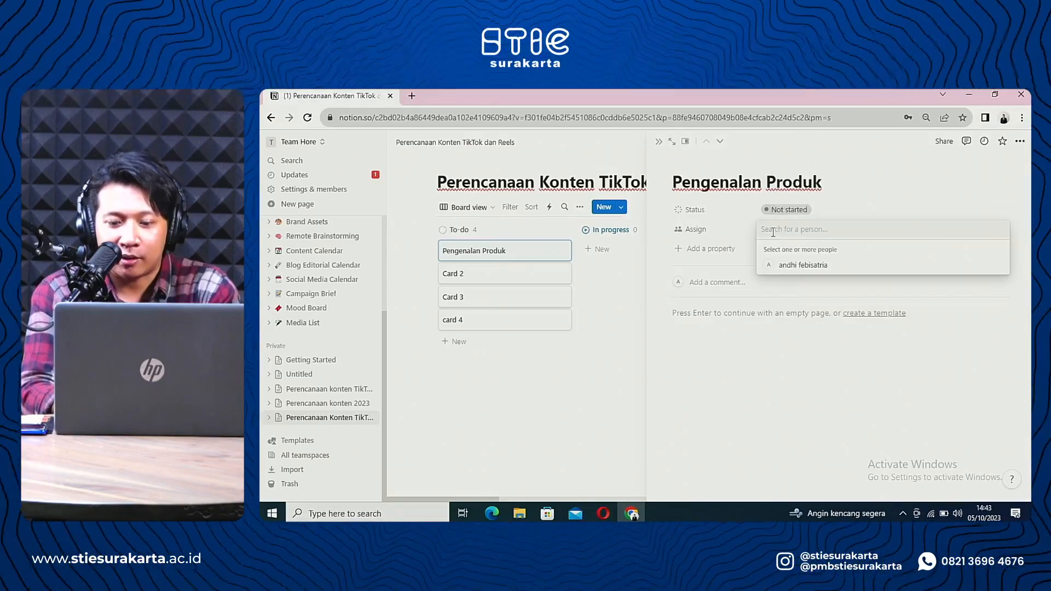
{"action": "left_click", "coordinate": [796, 265]}
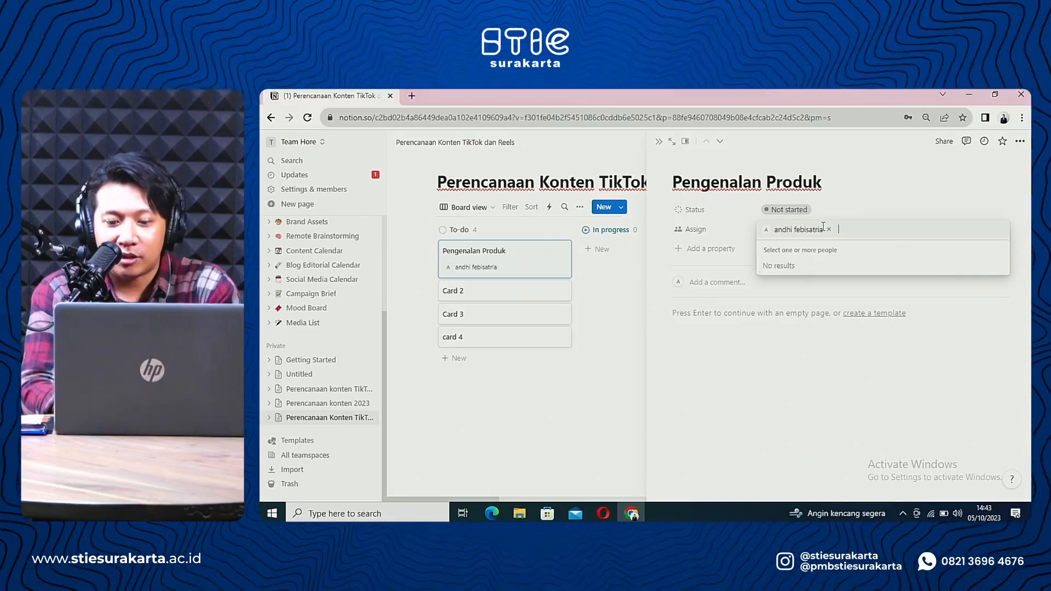
{"action": "left_click", "coordinate": [767, 405]}
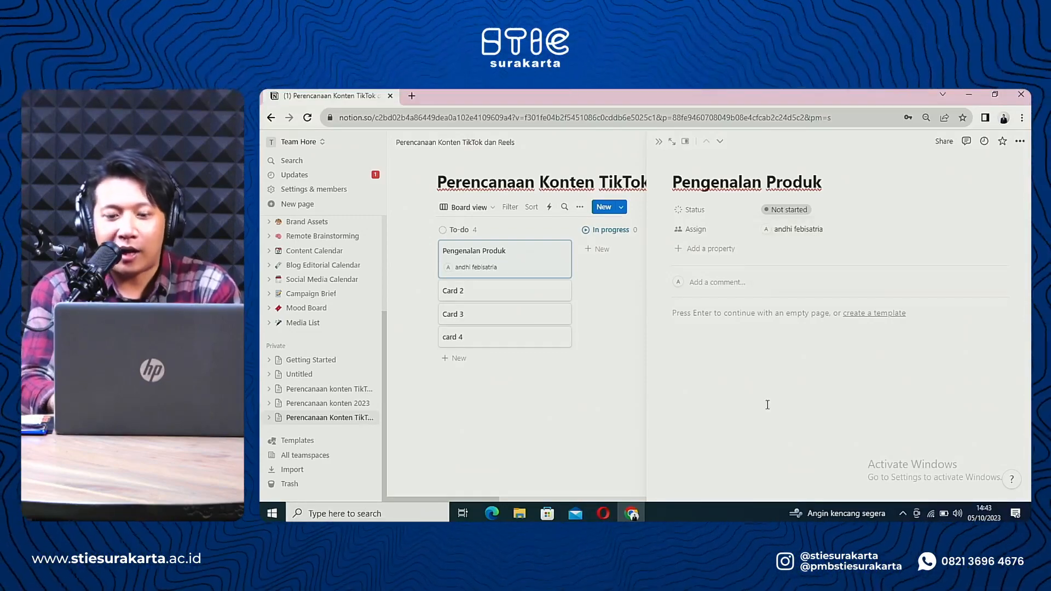
Step: Add a property of type Date to the Pengenalan Produk card
{"action": "left_click", "coordinate": [714, 252]}
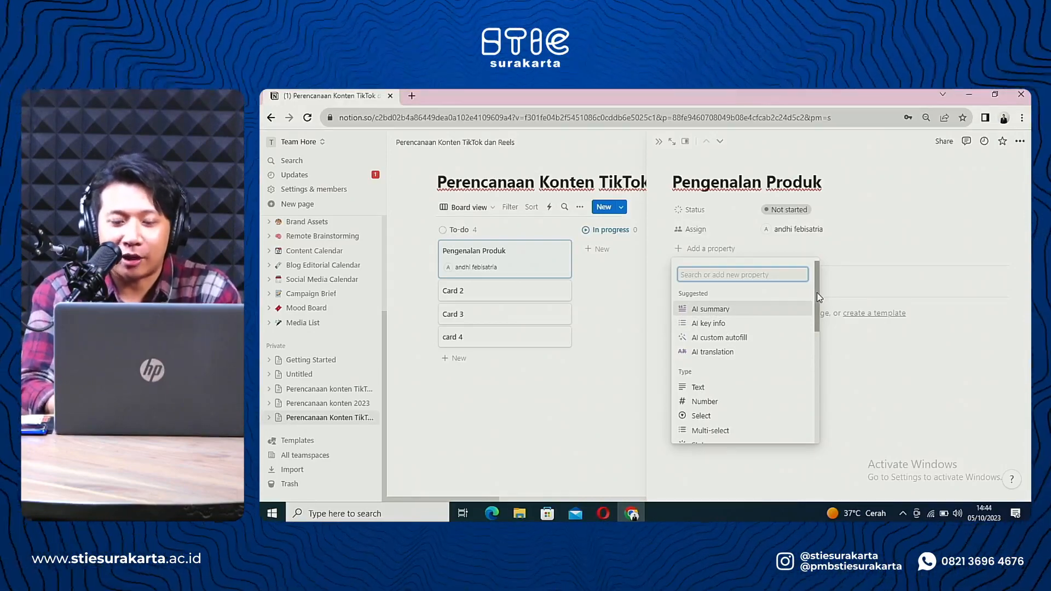
{"action": "left_click_drag", "start_coordinate": [817, 292], "coordinate": [817, 353]}
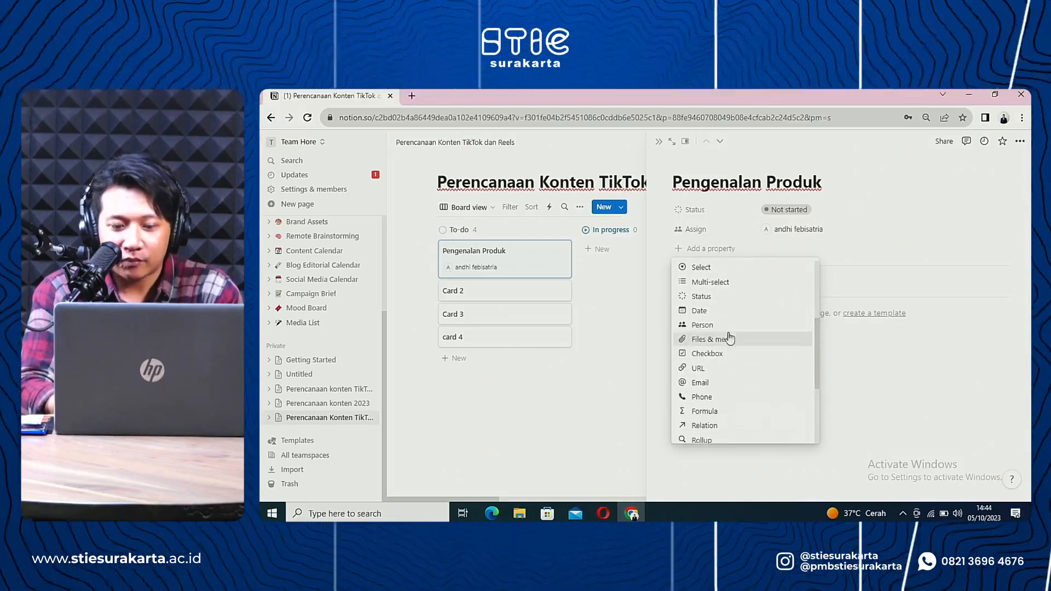
{"action": "left_click", "coordinate": [716, 313]}
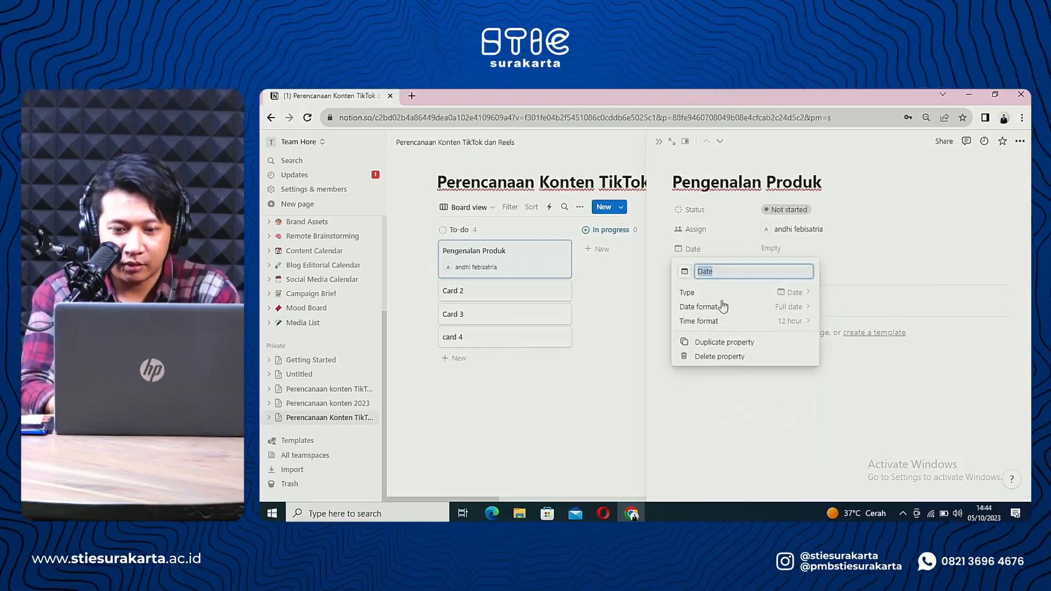
Step: Rename the Date property of the Pengenalan Produk card to "Tanggal Release"
{"action": "key", "text": "BackSpace"}
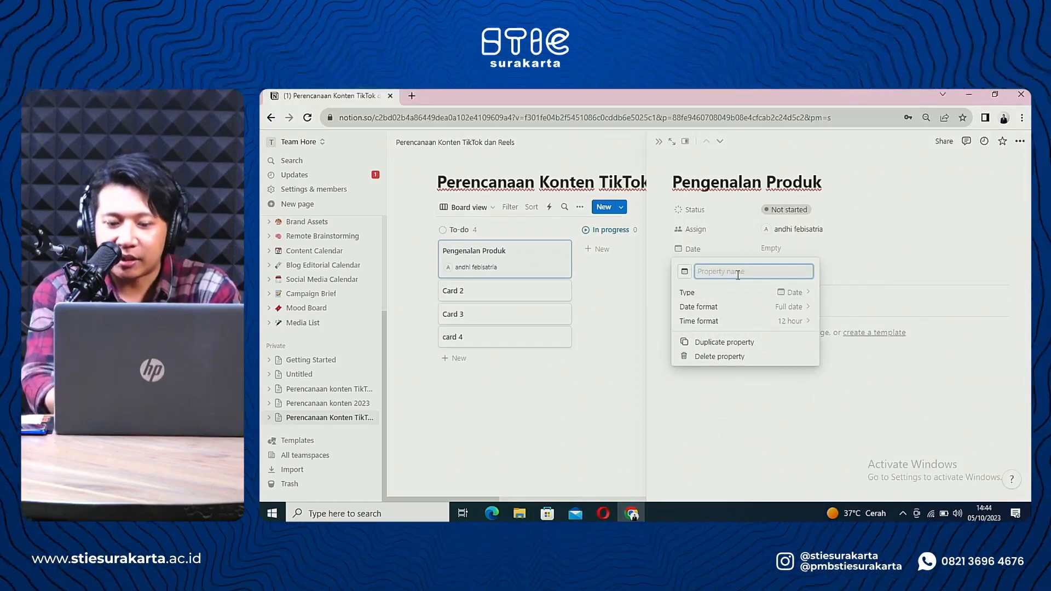
{"action": "type", "text": "Tang"}
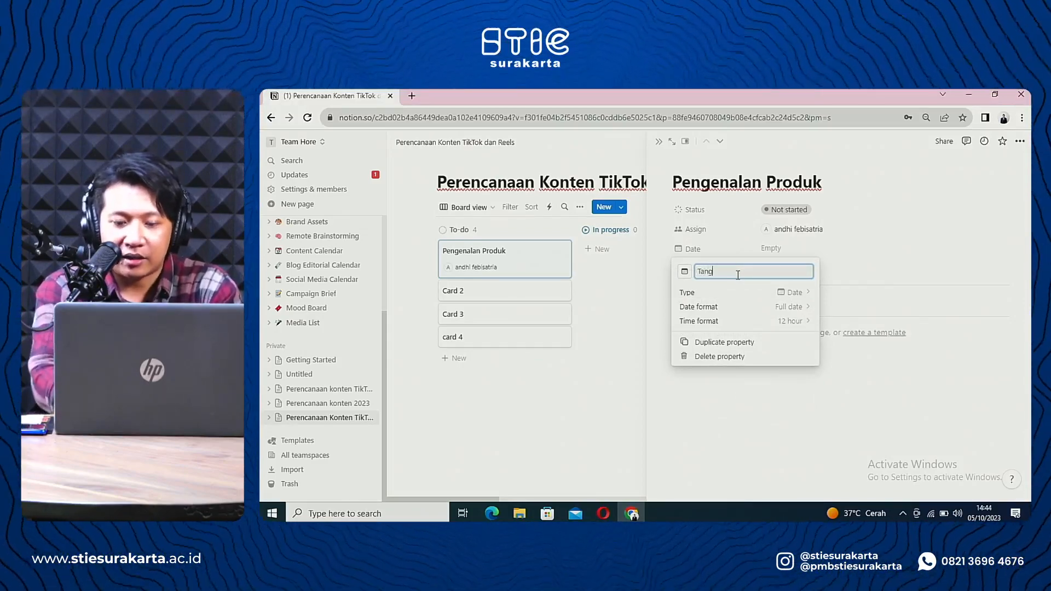
{"action": "type", "text": "gal Real"}
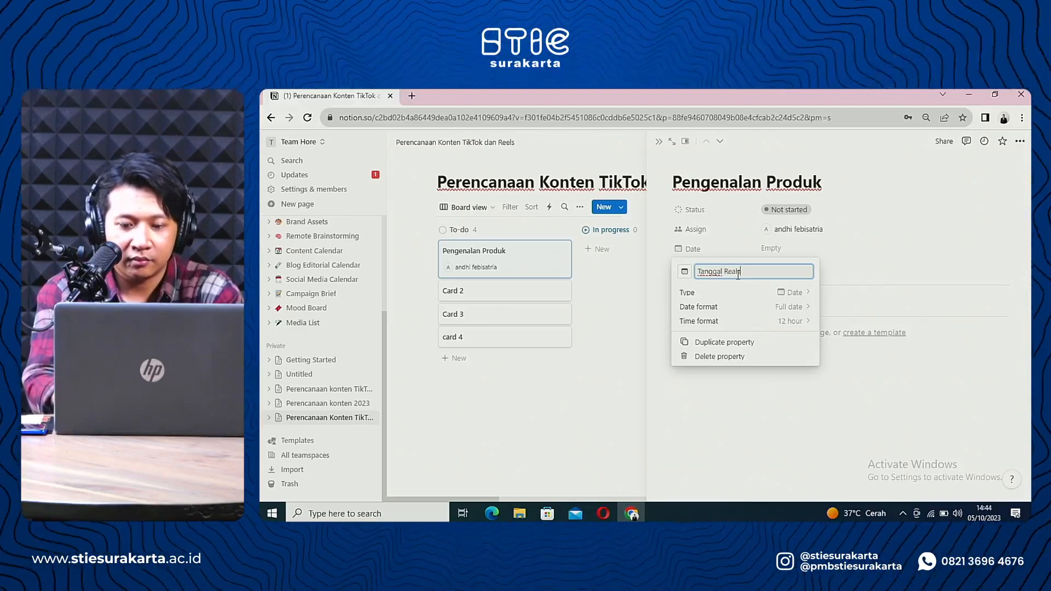
{"action": "type", "text": "es"}
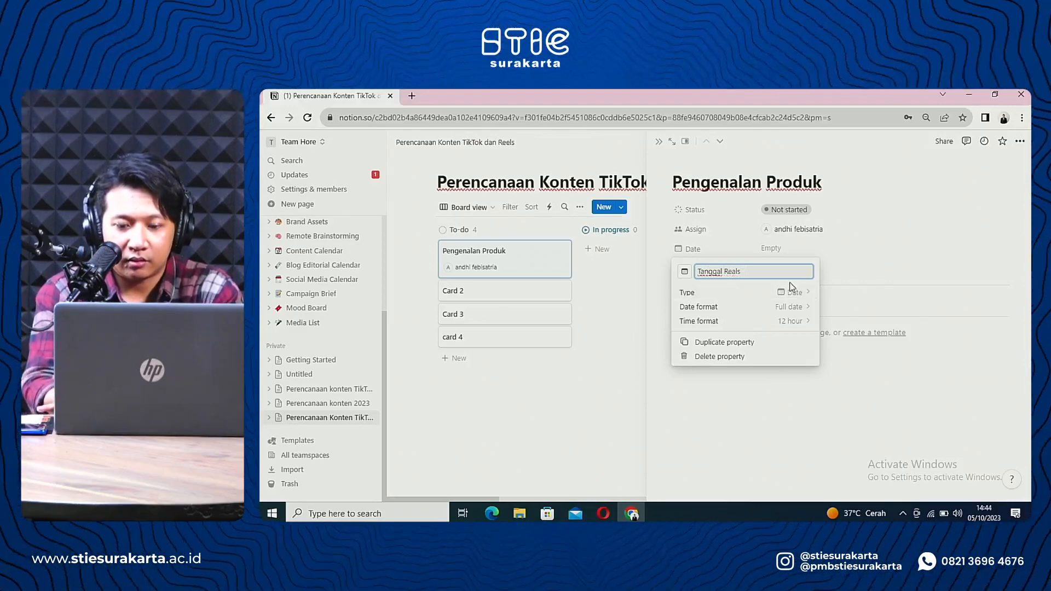
{"action": "key", "text": "BackSpace"}
{"action": "key", "text": "BackSpace"}
{"action": "type", "text": "lease"}
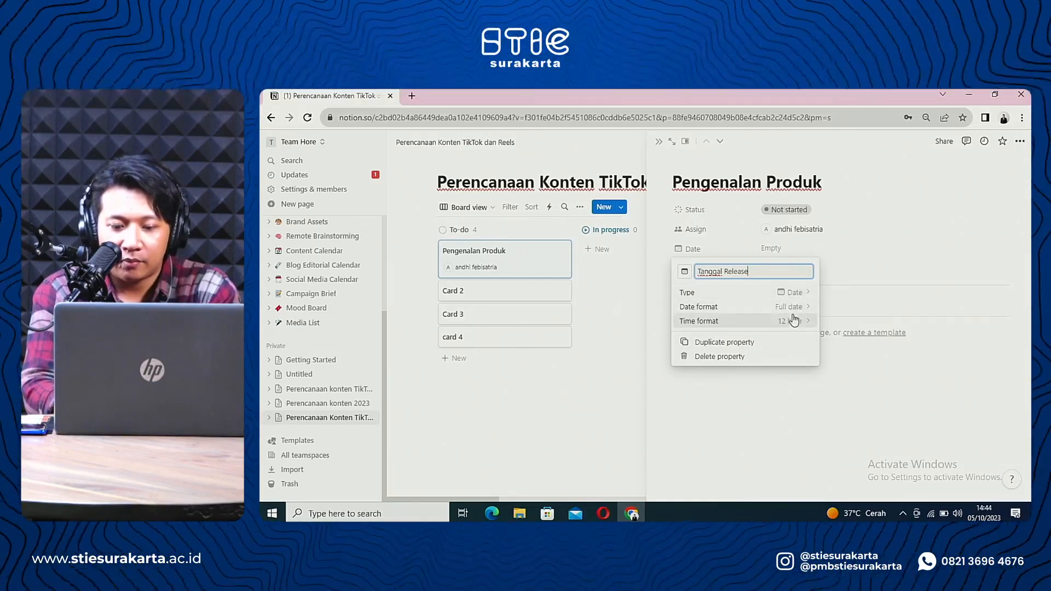
{"action": "left_click", "coordinate": [793, 294]}
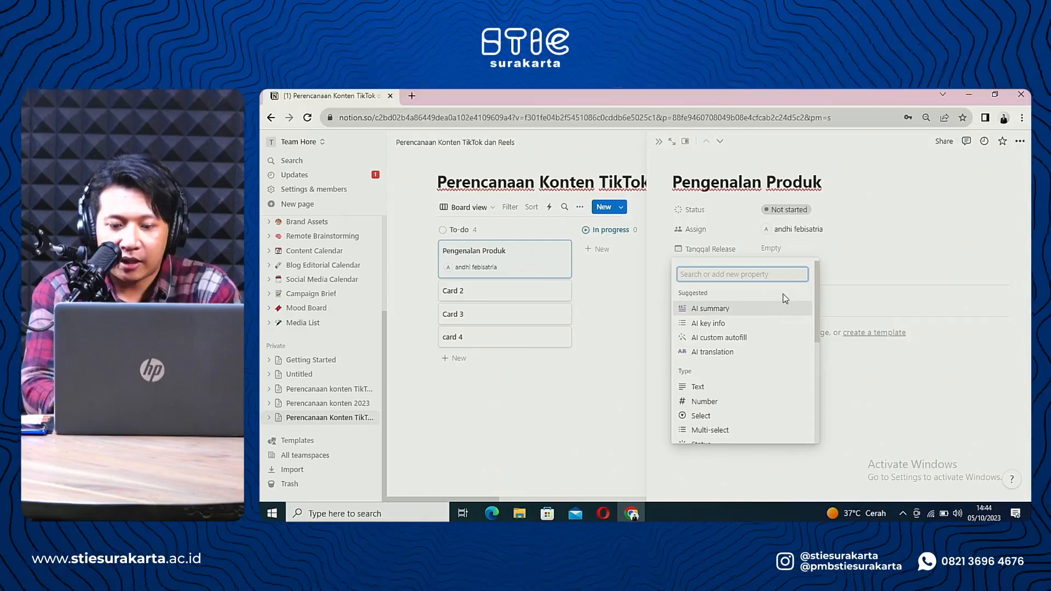
{"action": "left_click", "coordinate": [605, 380]}
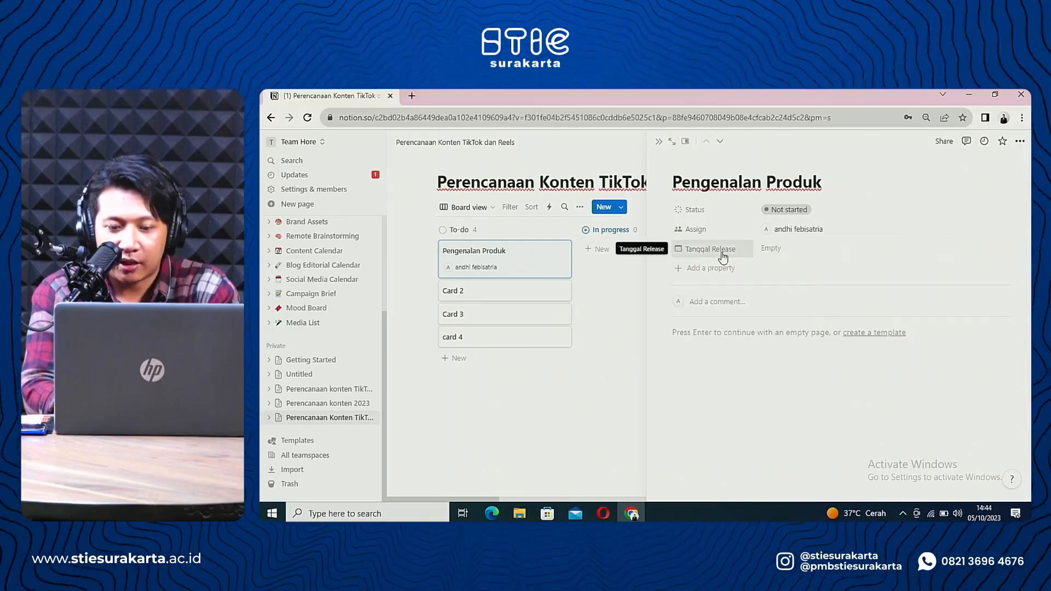
Step: Set the Tanggal Release date to October 21, 2023 with a reminder 2 days before
{"action": "left_click", "coordinate": [767, 252]}
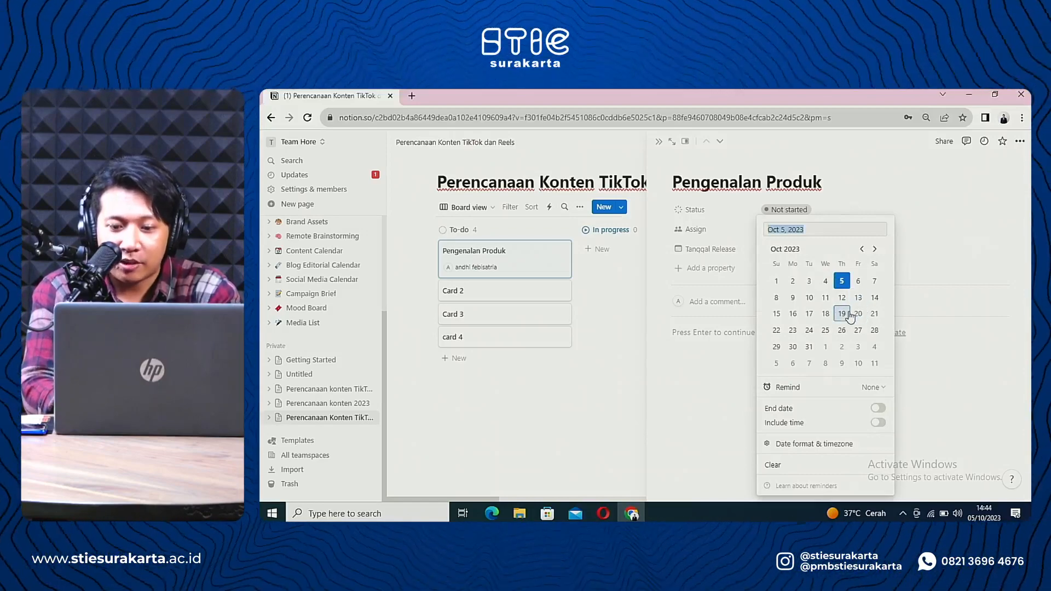
{"action": "left_click", "coordinate": [875, 317]}
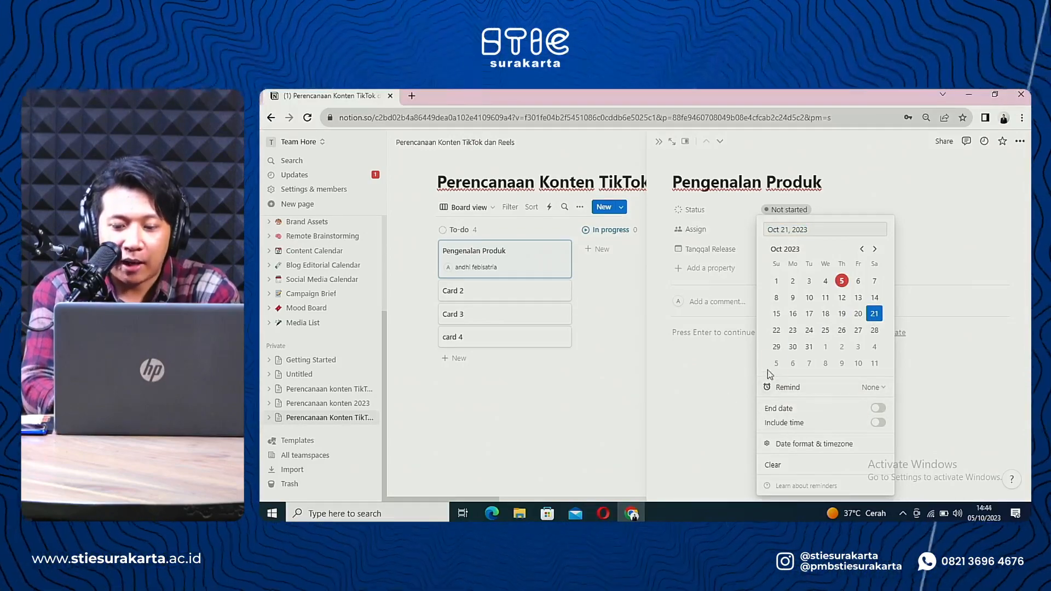
{"action": "left_click", "coordinate": [879, 390]}
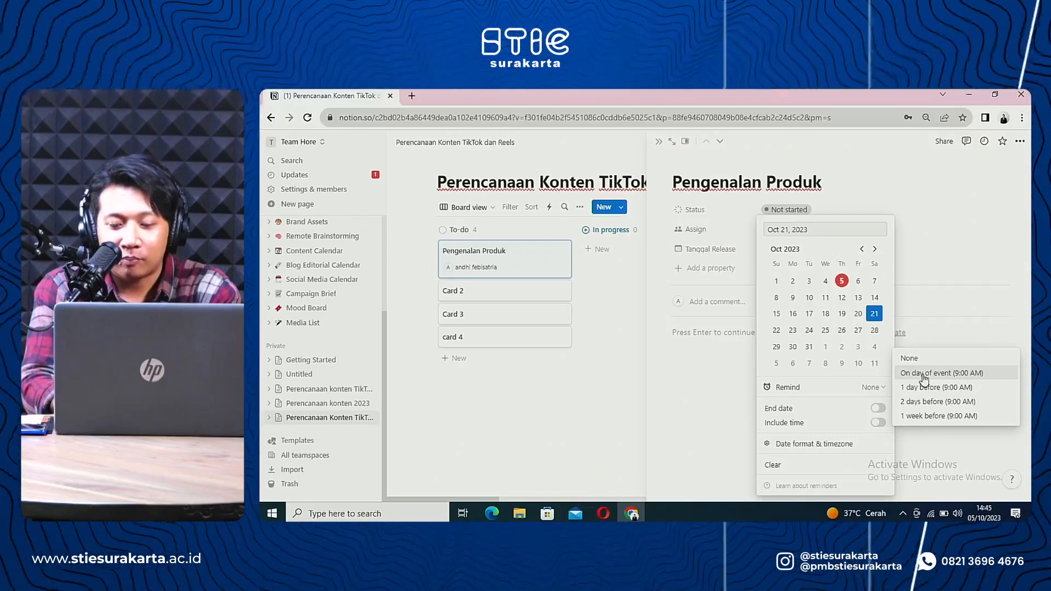
{"action": "left_click", "coordinate": [925, 405]}
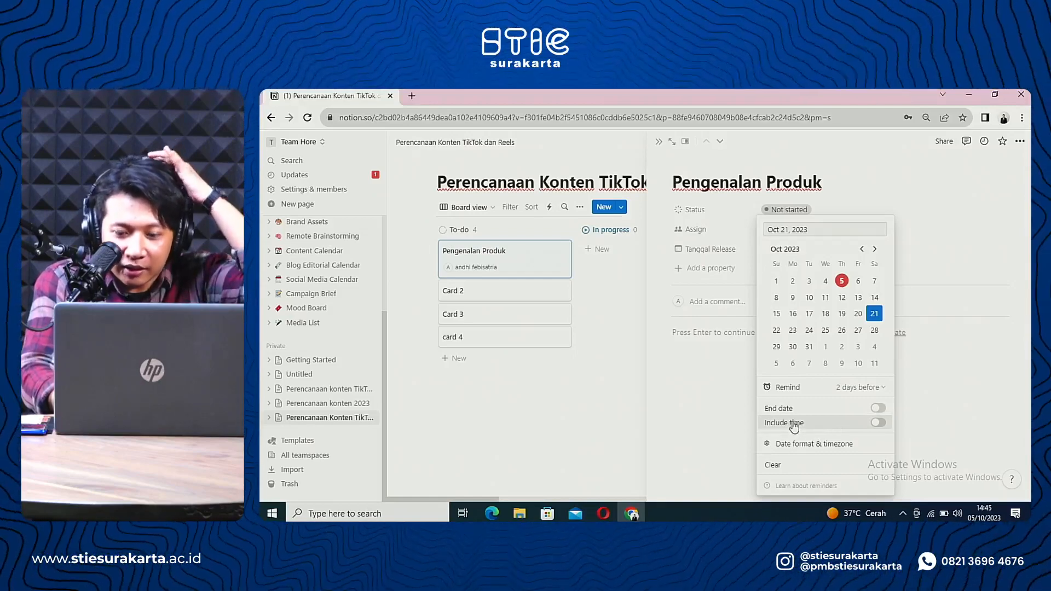
Step: Include a time in the Tanggal Release date of the Pengenalan Produk card
{"action": "left_click", "coordinate": [877, 424]}
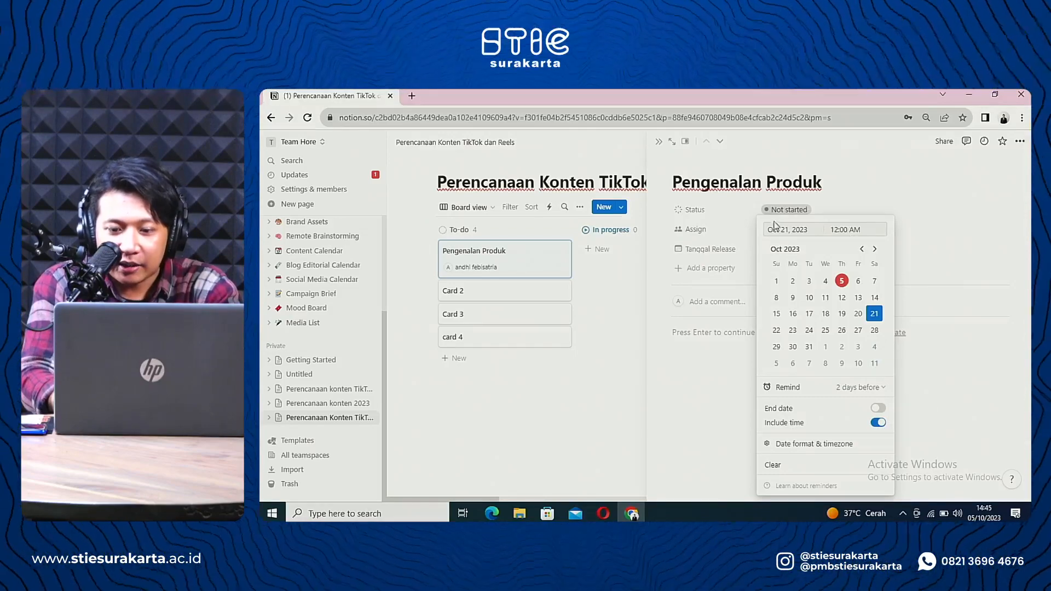
{"action": "left_click", "coordinate": [878, 423]}
{"action": "left_click", "coordinate": [878, 423]}
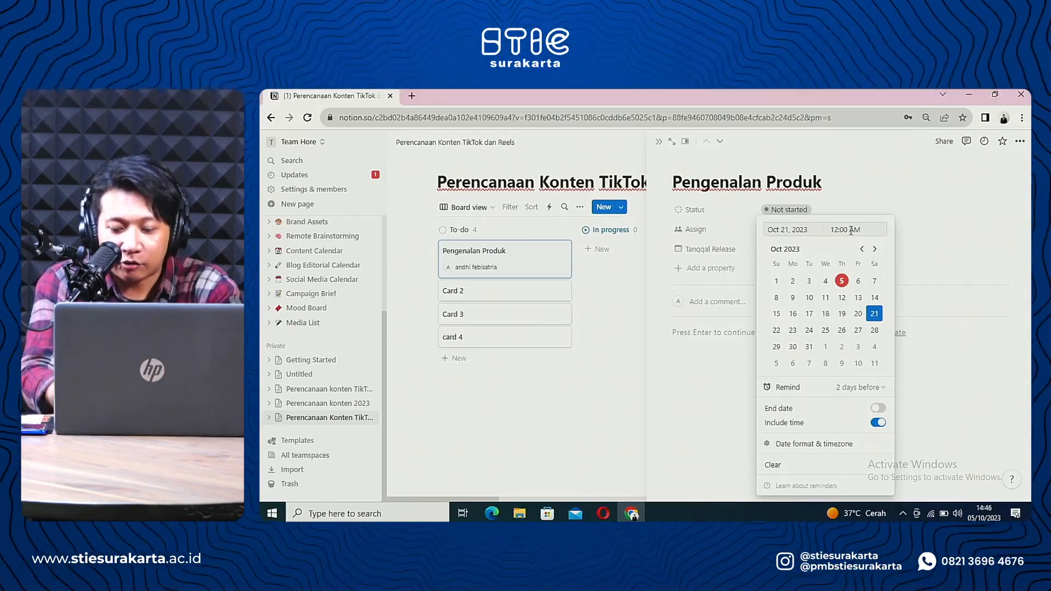
Step: Try to set the Tanggal Release time to 13.00 and close the date picker
{"action": "key", "text": "BackSpace"}
{"action": "key", "text": "BackSpace"}
{"action": "key", "text": "BackSpace"}
{"action": "key", "text": "BackSpace"}
{"action": "key", "text": "BackSpace"}
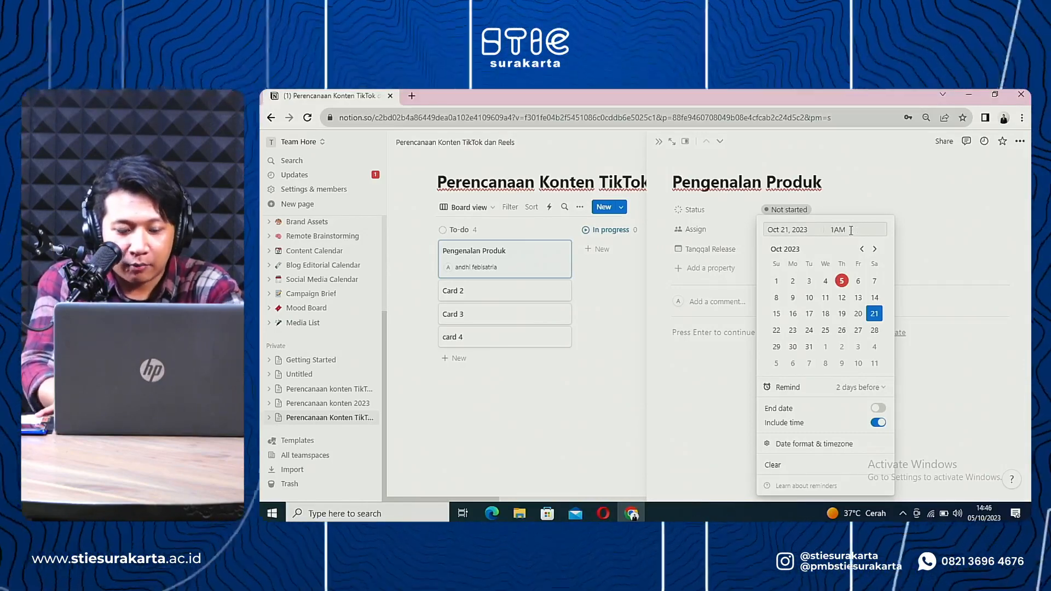
{"action": "type", "text": "3.00"}
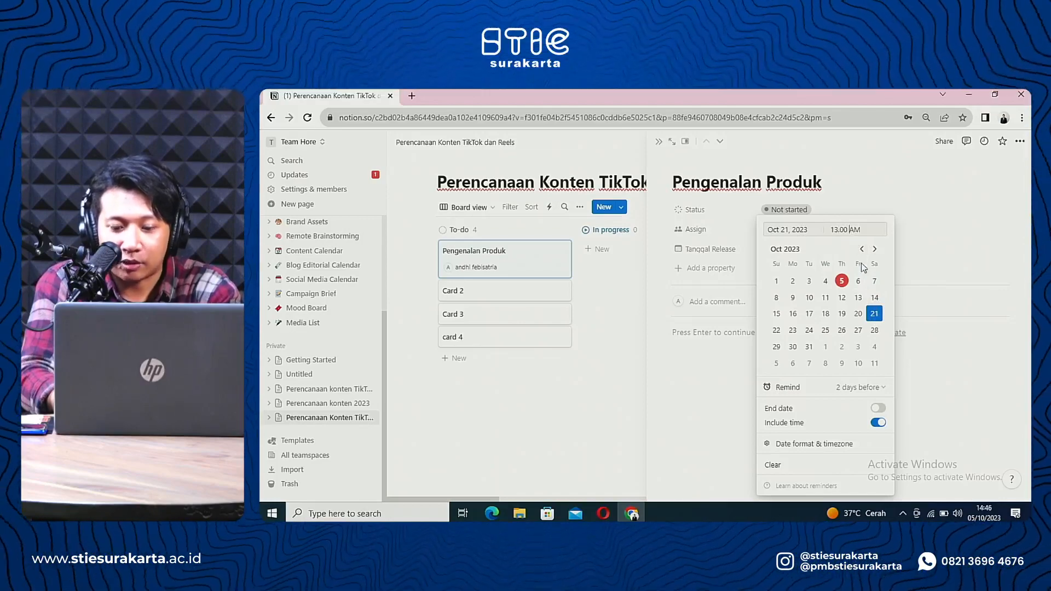
{"action": "left_click", "coordinate": [724, 402]}
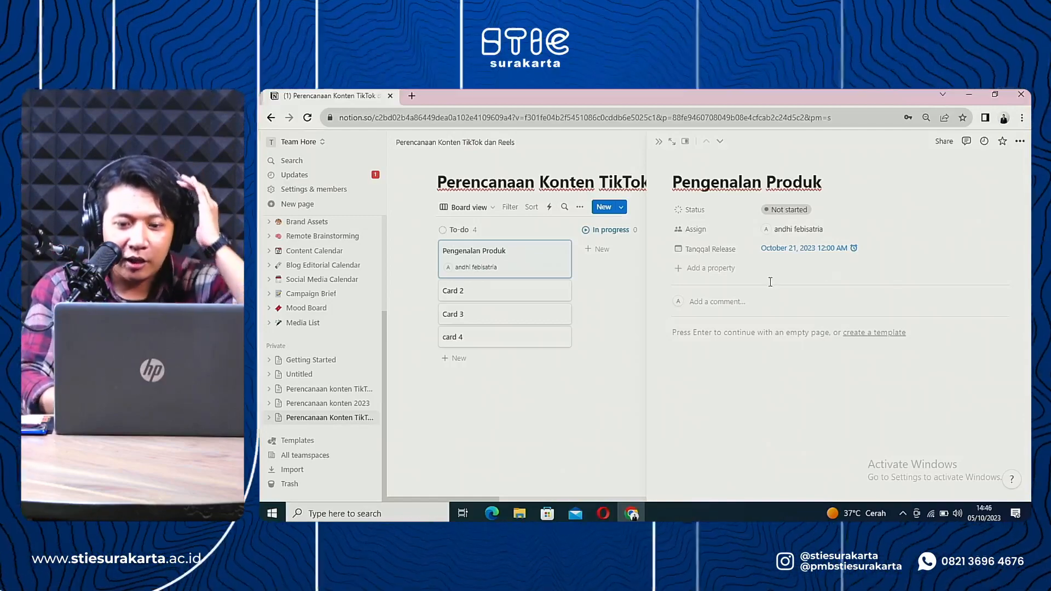
Step: Add a Text property named "Caption" to the Pengenalan Produk card and order it directly below Tanggal Release
{"action": "left_click", "coordinate": [724, 279]}
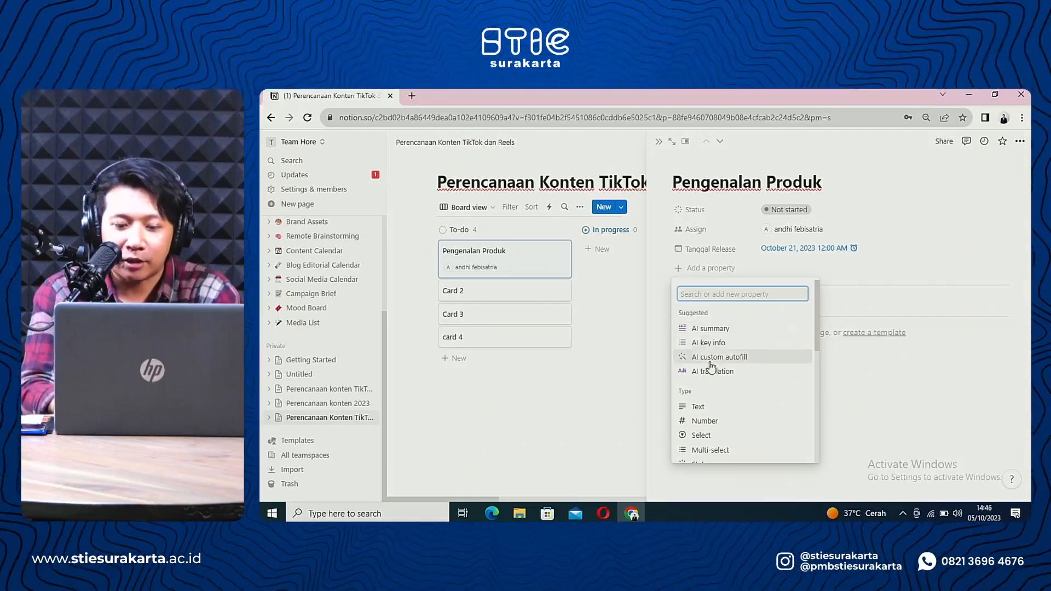
{"action": "left_click", "coordinate": [704, 409]}
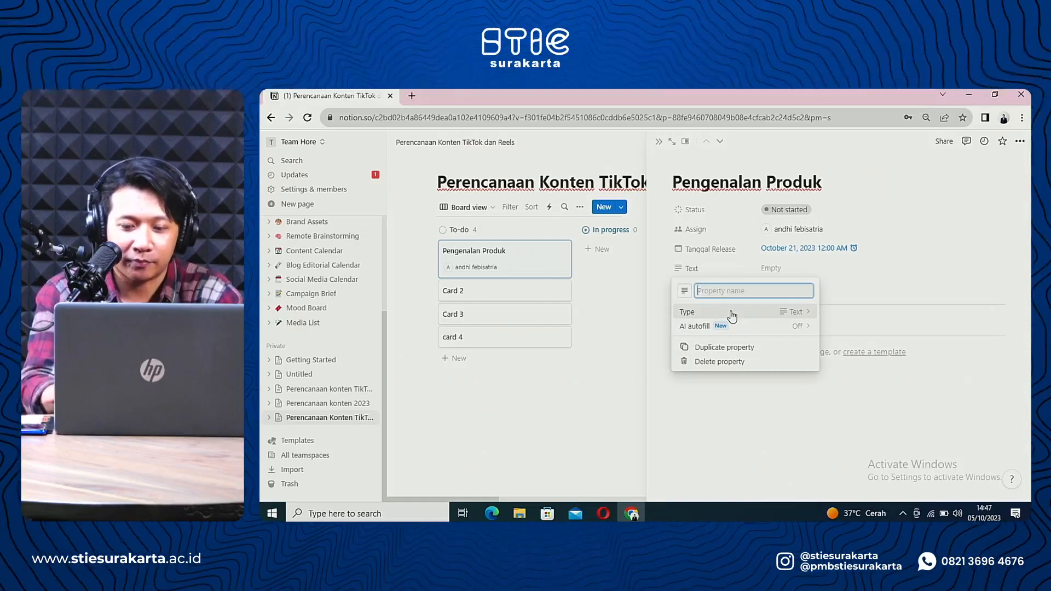
{"action": "type", "text": "Capti"}
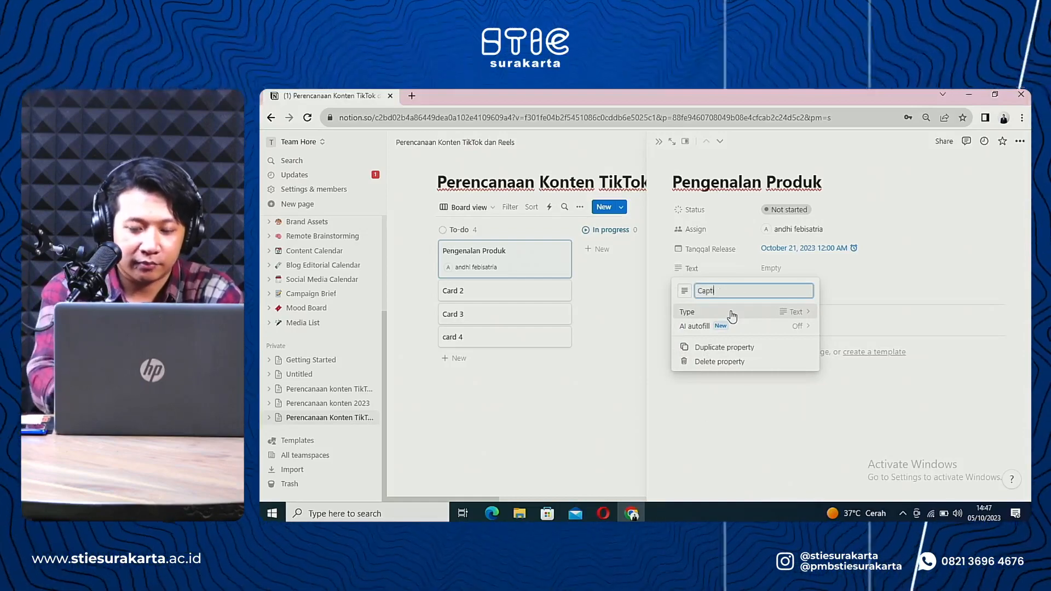
{"action": "type", "text": "on :"}
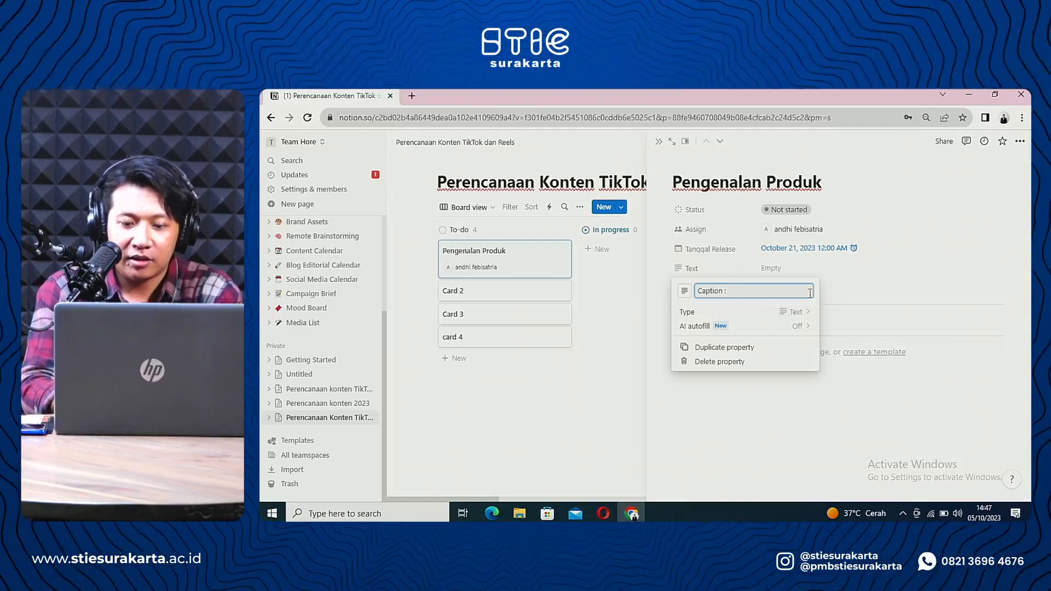
{"action": "key", "text": "BackSpace"}
{"action": "key", "text": "BackSpace"}
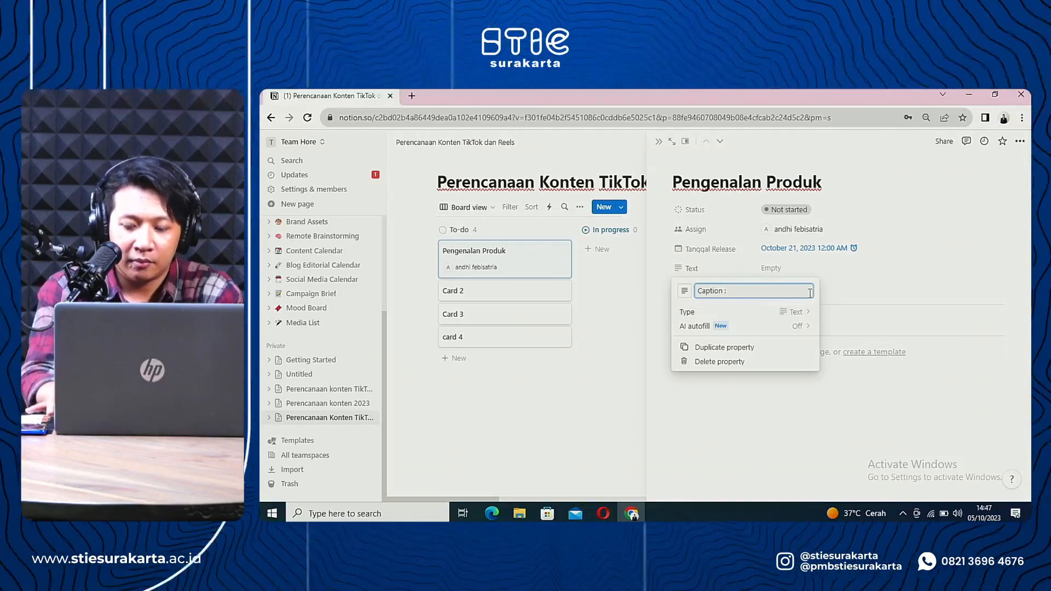
{"action": "left_click", "coordinate": [793, 426]}
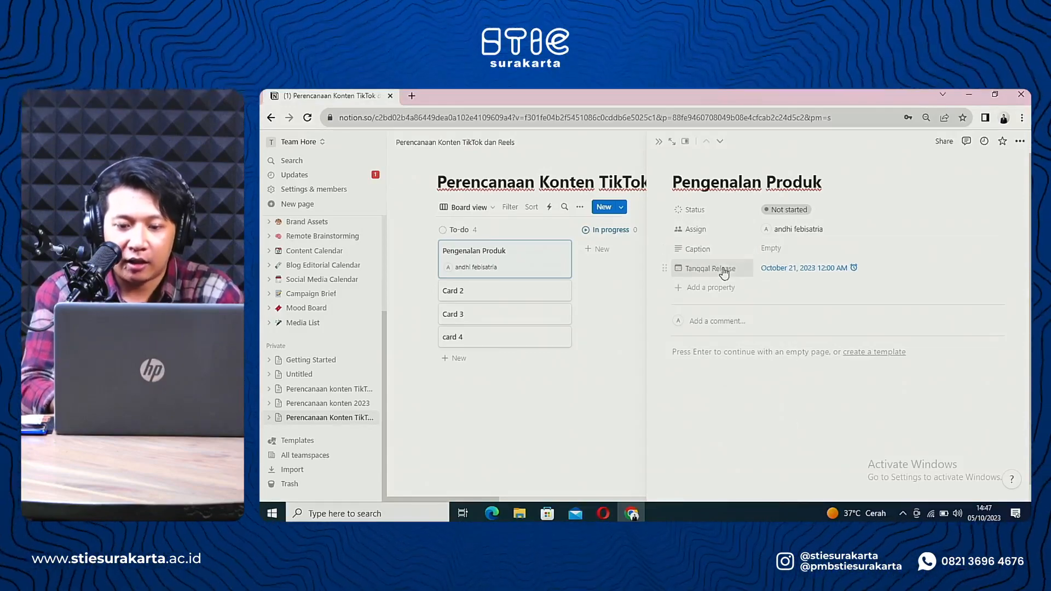
{"action": "left_click_drag", "start_coordinate": [725, 268], "coordinate": [723, 250]}
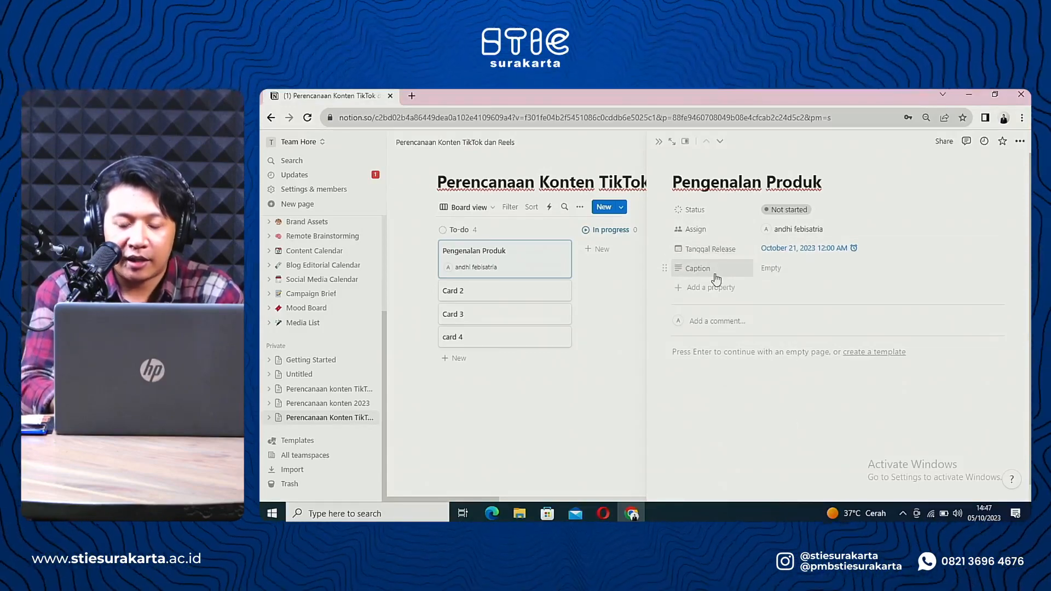
Step: Fill in the Caption property with "Wooww ayoo kita martabak ini !!!"
{"action": "left_click", "coordinate": [782, 269]}
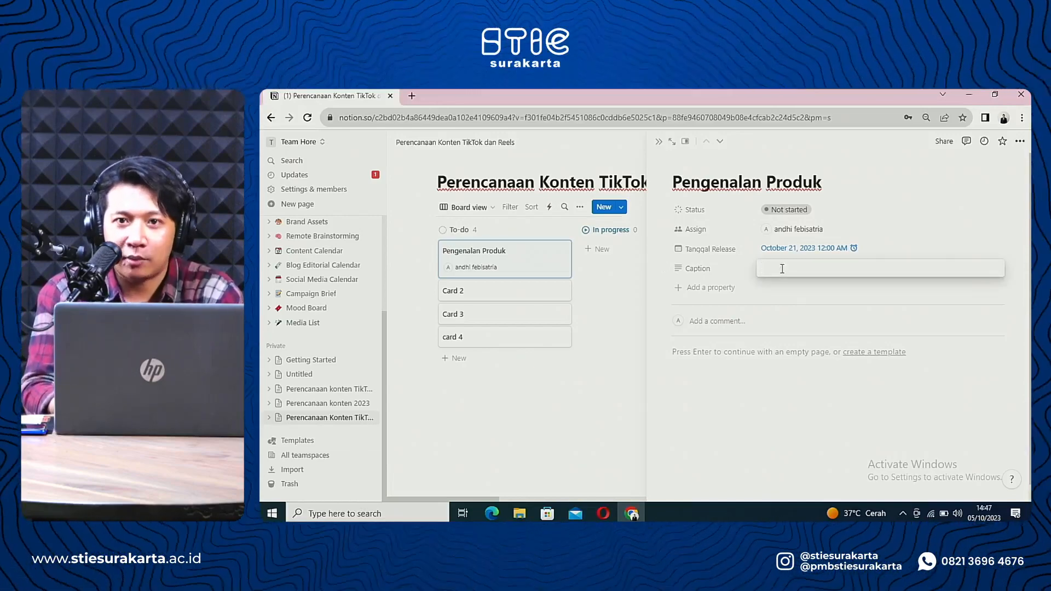
{"action": "type", "text": "W"}
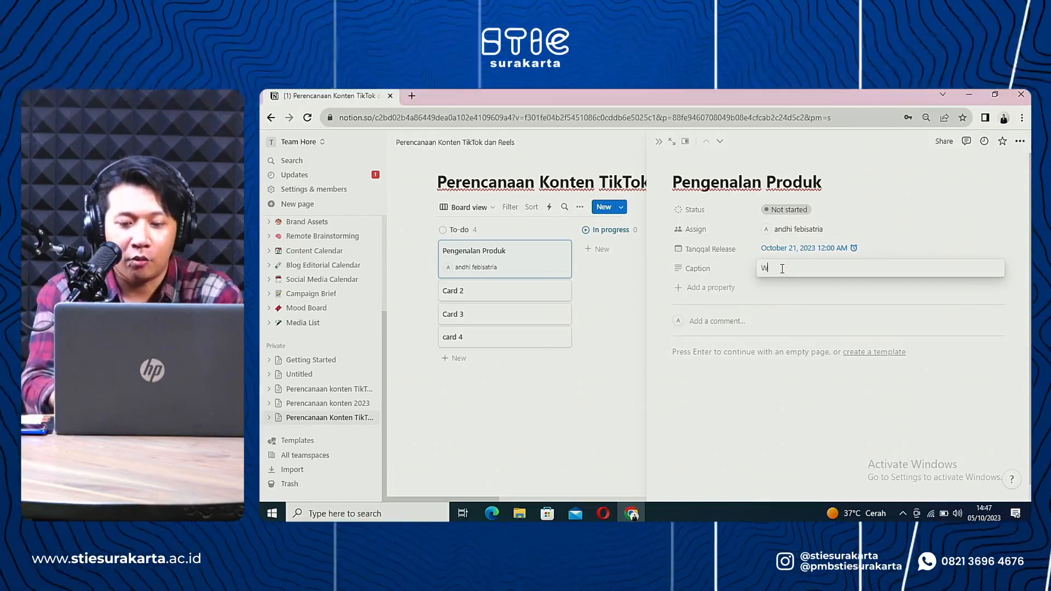
{"action": "type", "text": "oowy ayok"}
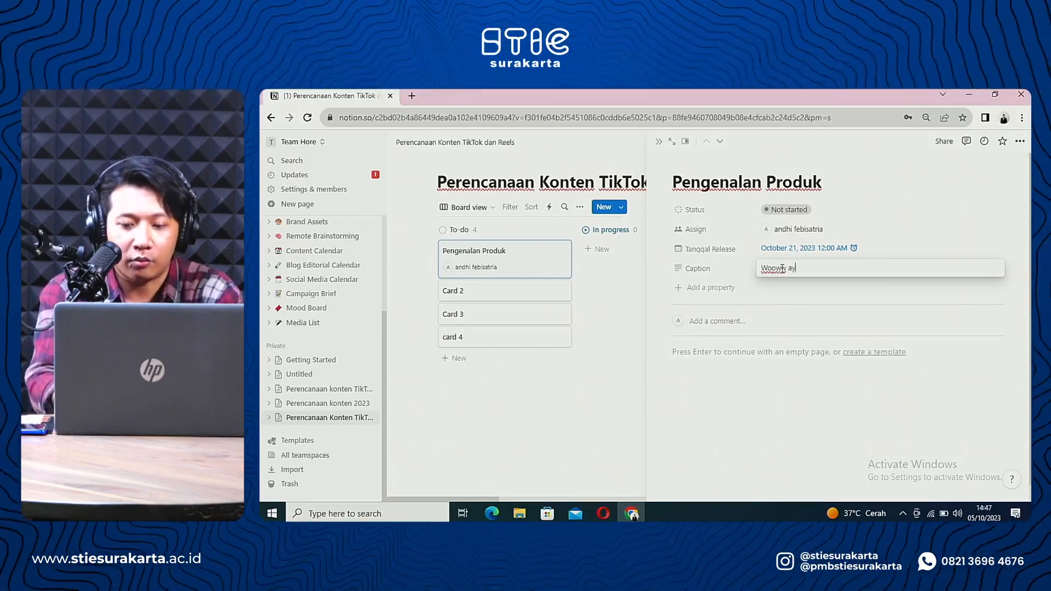
{"action": "key", "text": "BackSpace"}
{"action": "key", "text": "BackSpace"}
{"action": "key", "text": "BackSpace"}
{"action": "type", "text": "oo "}
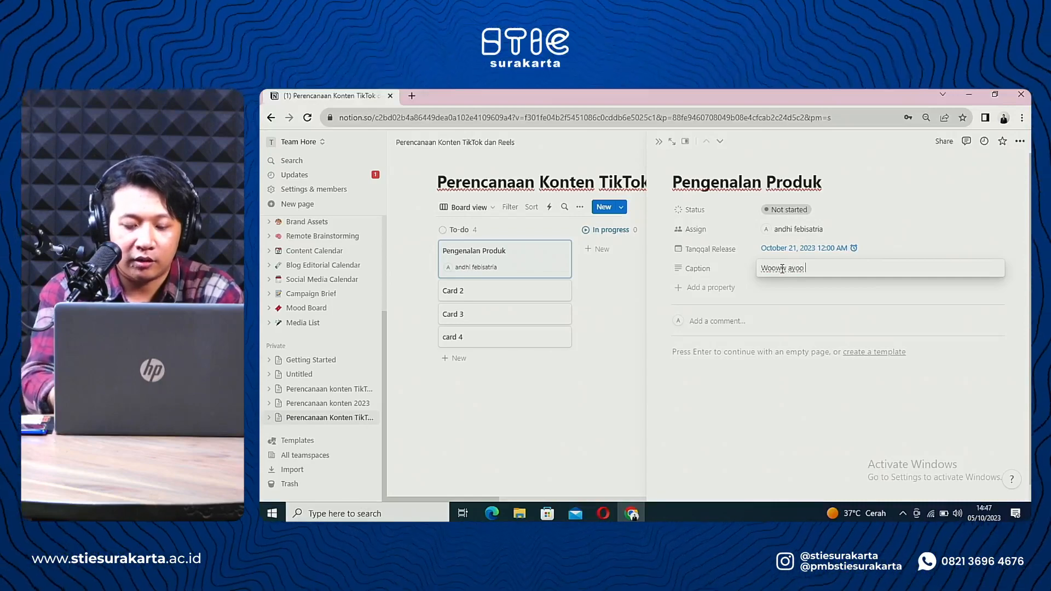
{"action": "type", "text": "kita mar"}
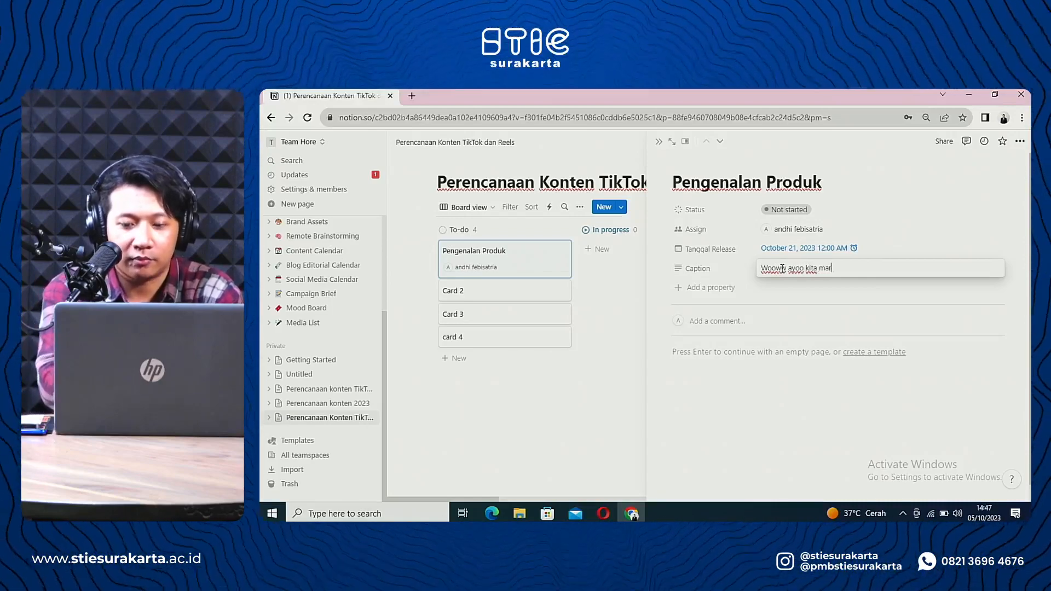
{"action": "type", "text": "tabak"}
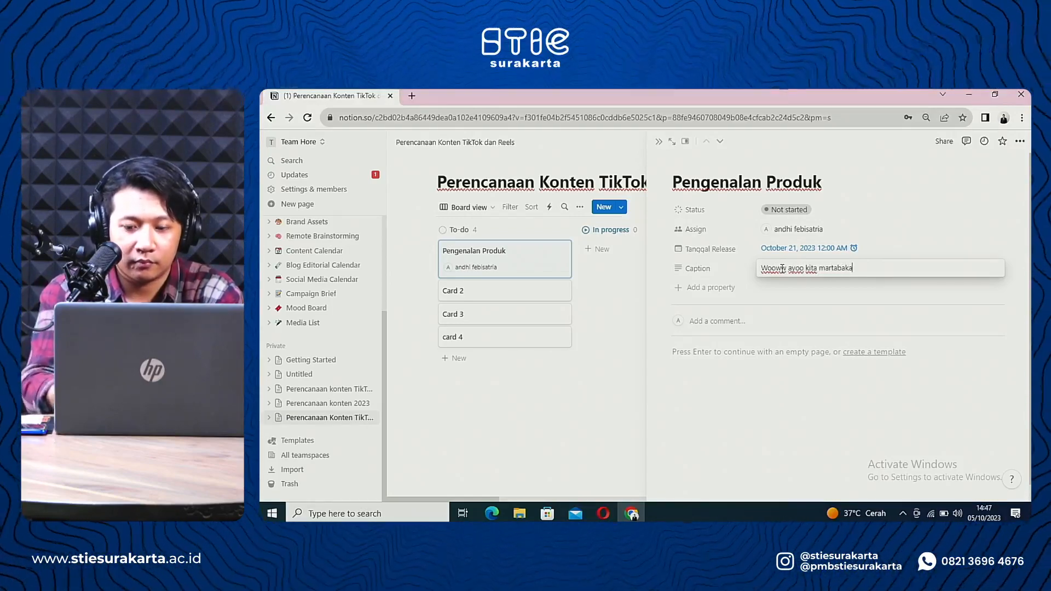
{"action": "type", "text": " ini"}
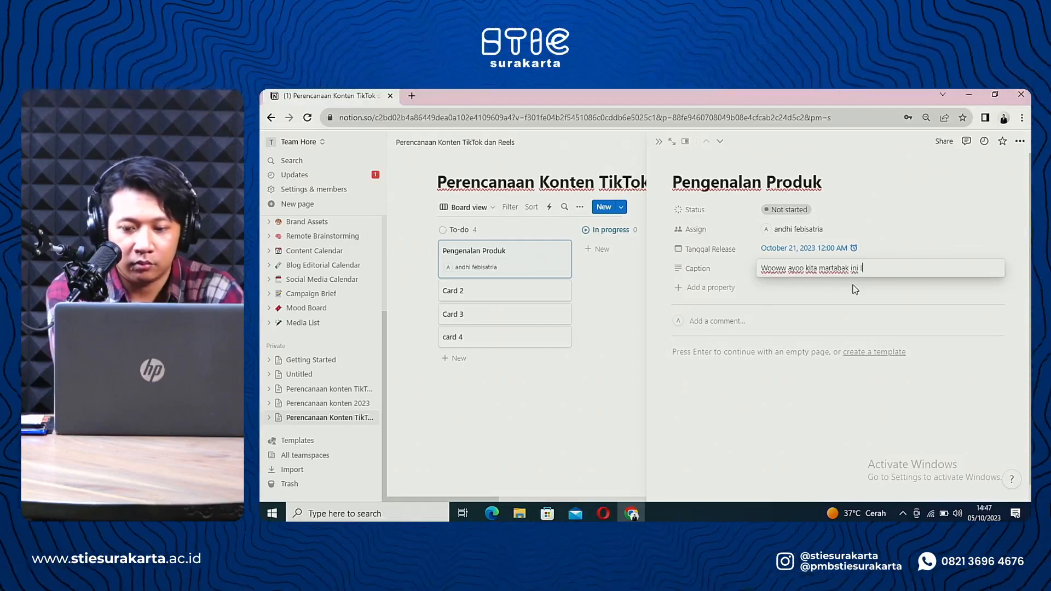
{"action": "type", "text": "!!!"}
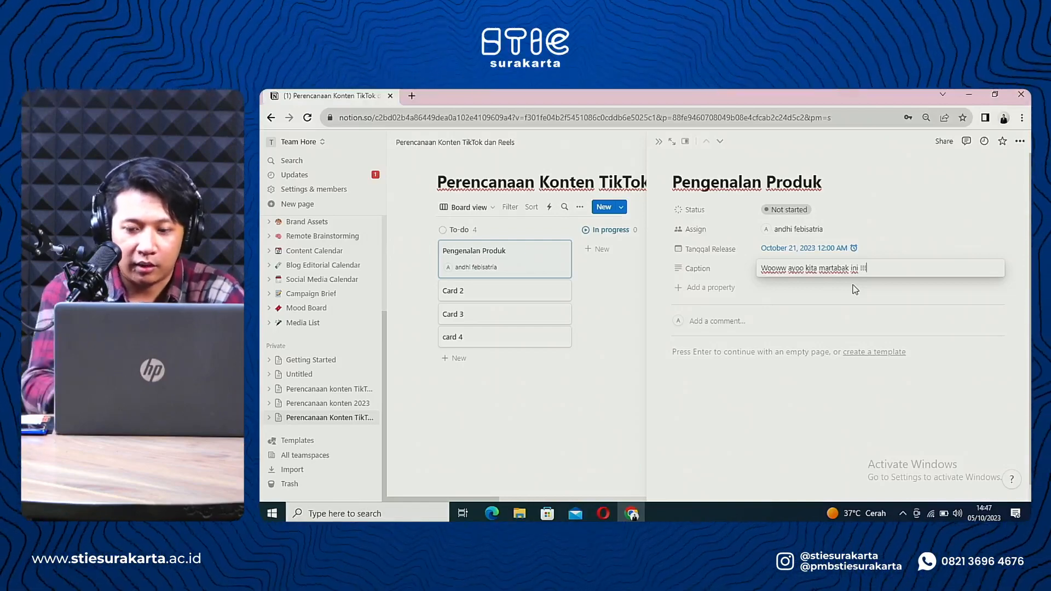
{"action": "left_click", "coordinate": [815, 298]}
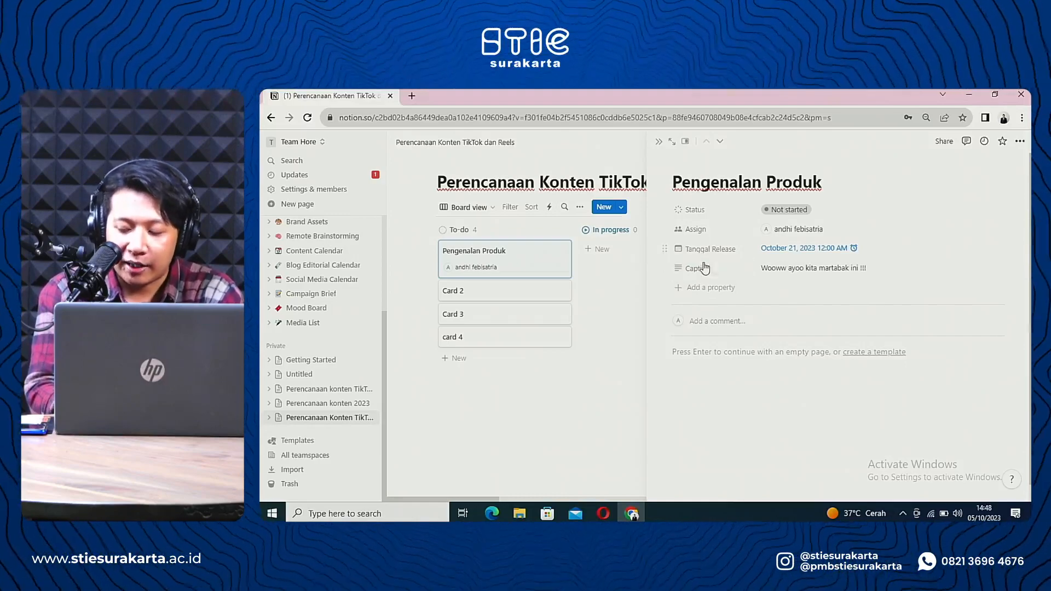
Step: Add a Text property named "hastag" to the Pengenalan Produk card
{"action": "left_click", "coordinate": [685, 289]}
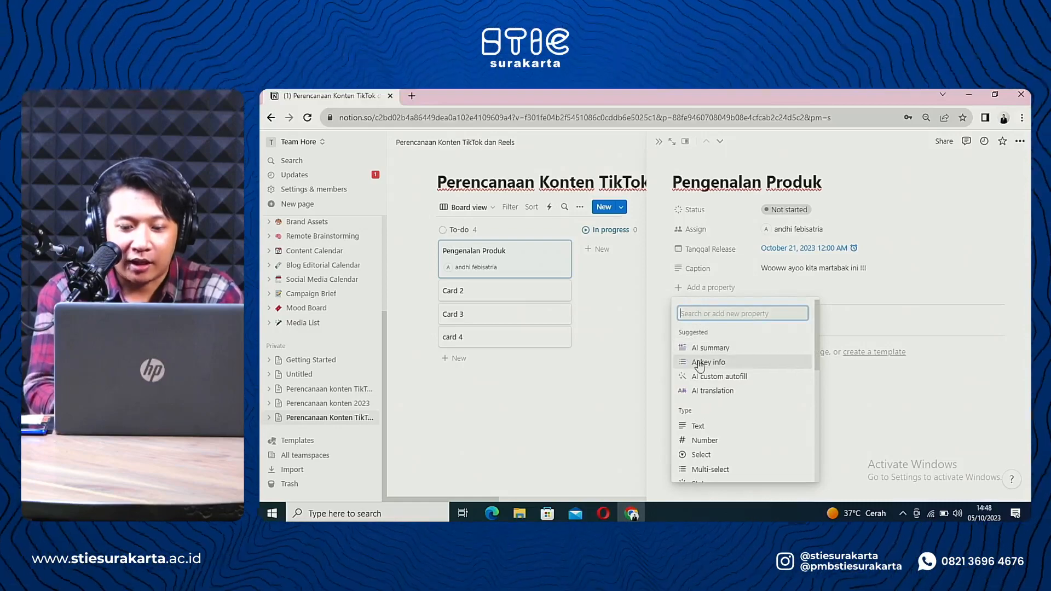
{"action": "left_click", "coordinate": [698, 427]}
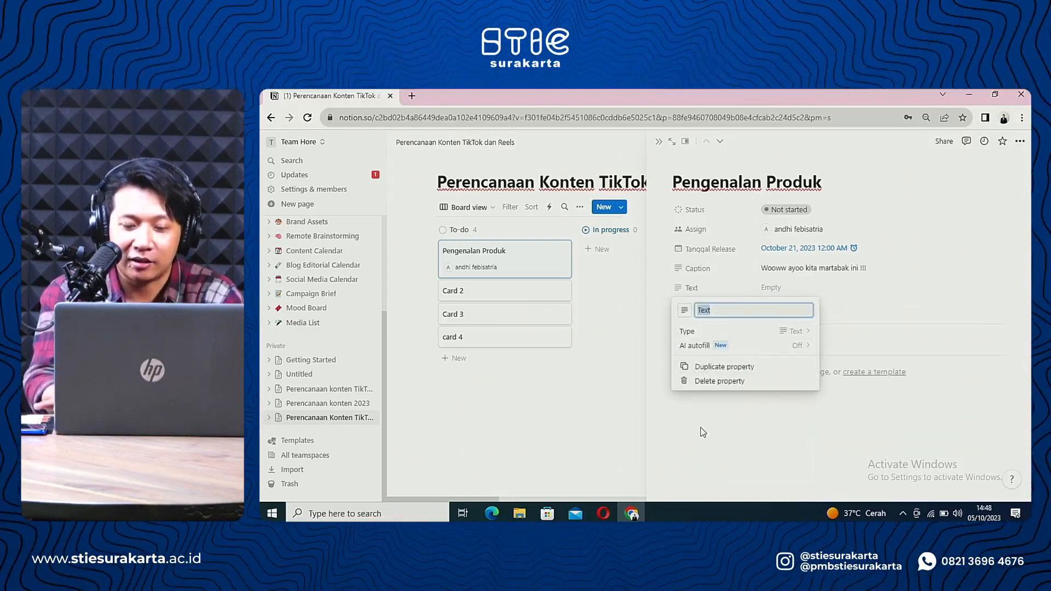
{"action": "key", "text": "BackSpace"}
{"action": "type", "text": "hastag"}
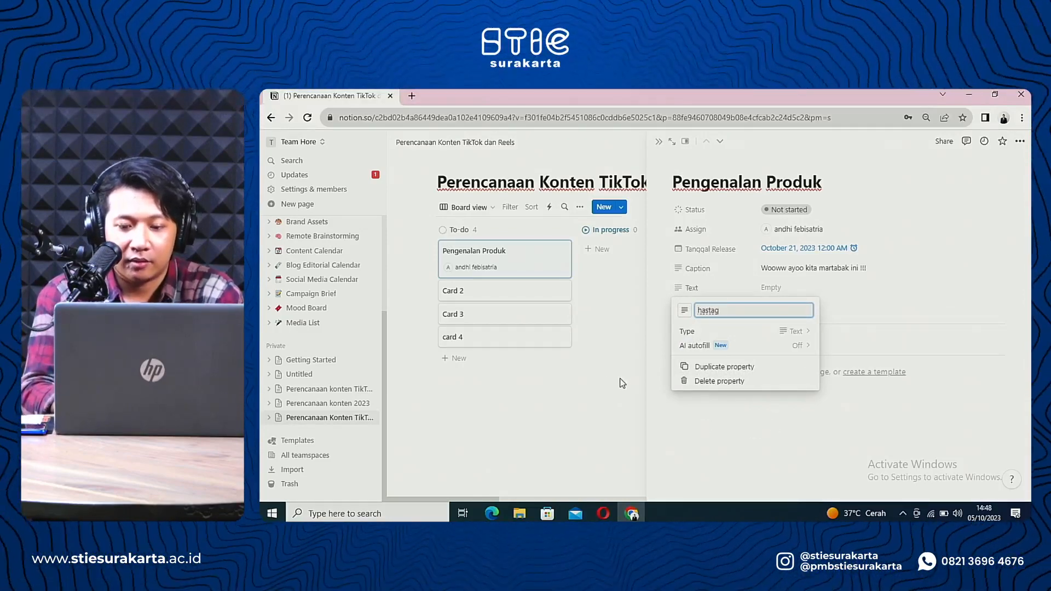
{"action": "left_click", "coordinate": [623, 381]}
Step: Fill in the hastag property with "#martabakenak #martabakmanis"
{"action": "left_click", "coordinate": [782, 290]}
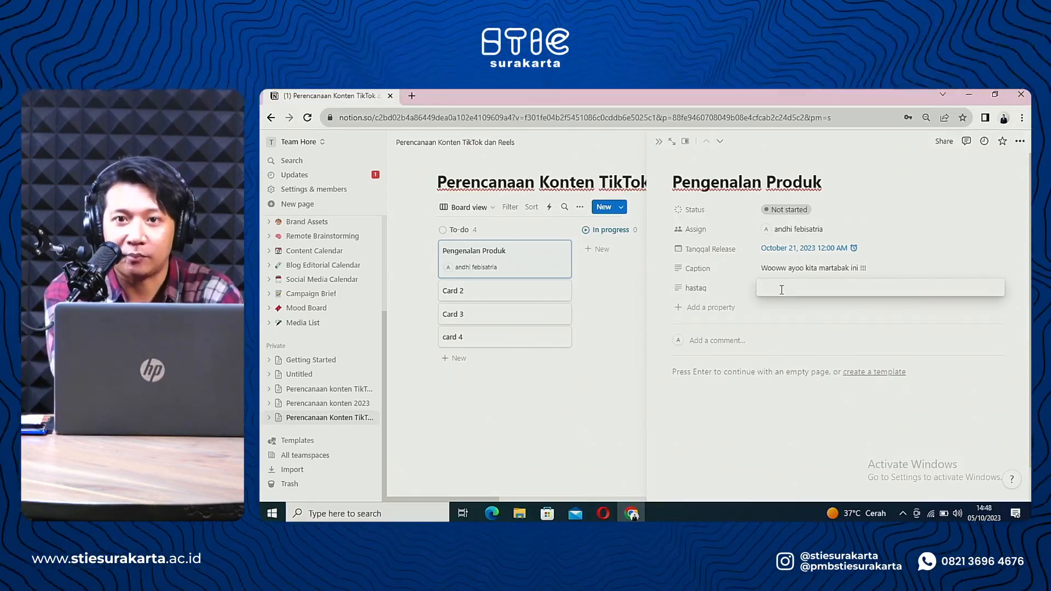
{"action": "type", "text": "#martabak"}
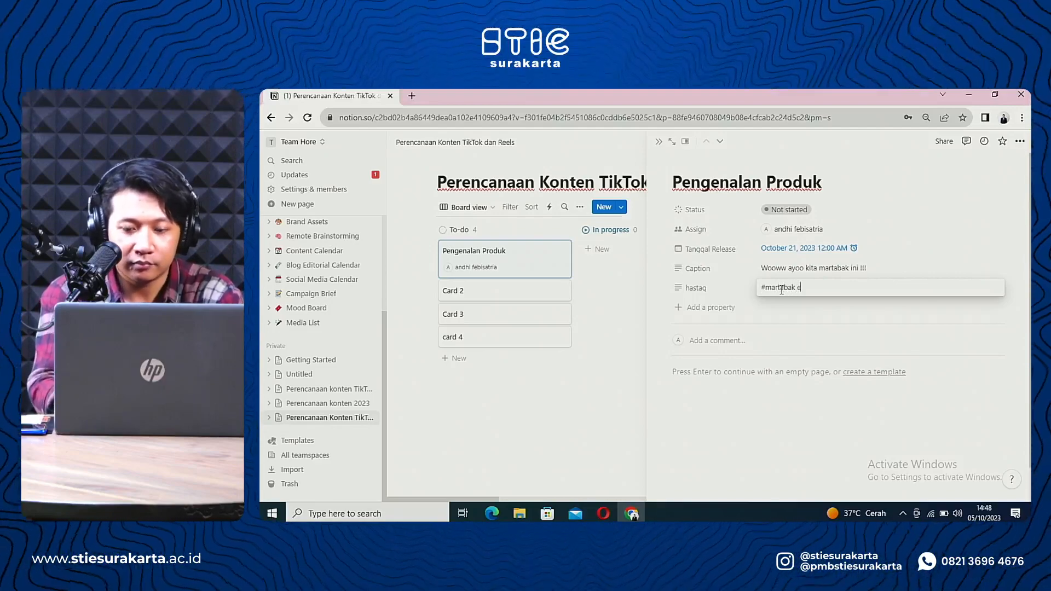
{"action": "type", "text": "enak"}
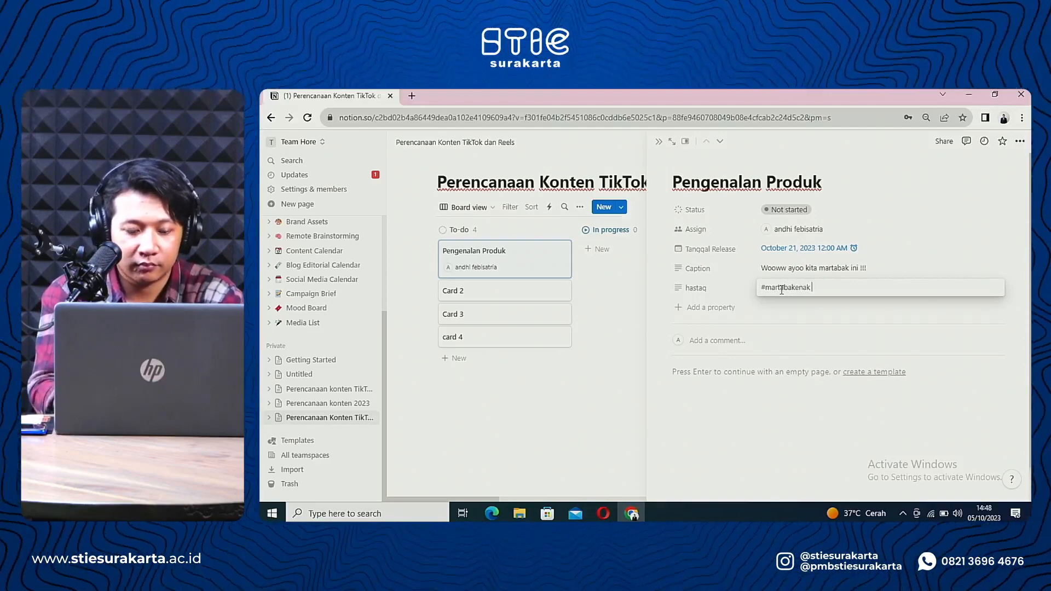
{"action": "type", "text": " #ma"}
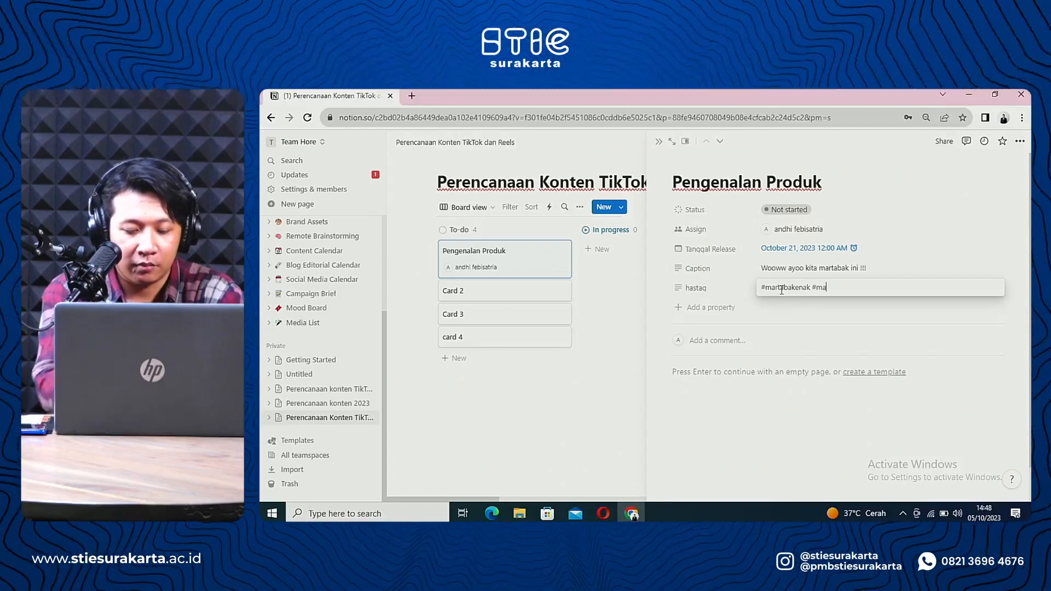
{"action": "type", "text": "rtabakmais"}
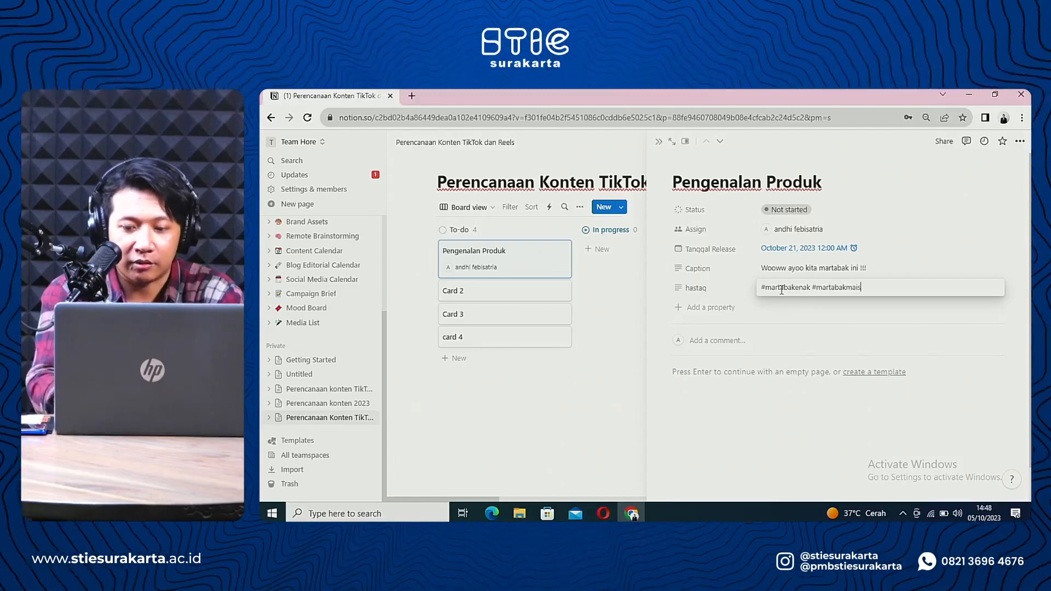
{"action": "key", "text": "BackSpace"}
{"action": "key", "text": "BackSpace"}
{"action": "type", "text": "nis"}
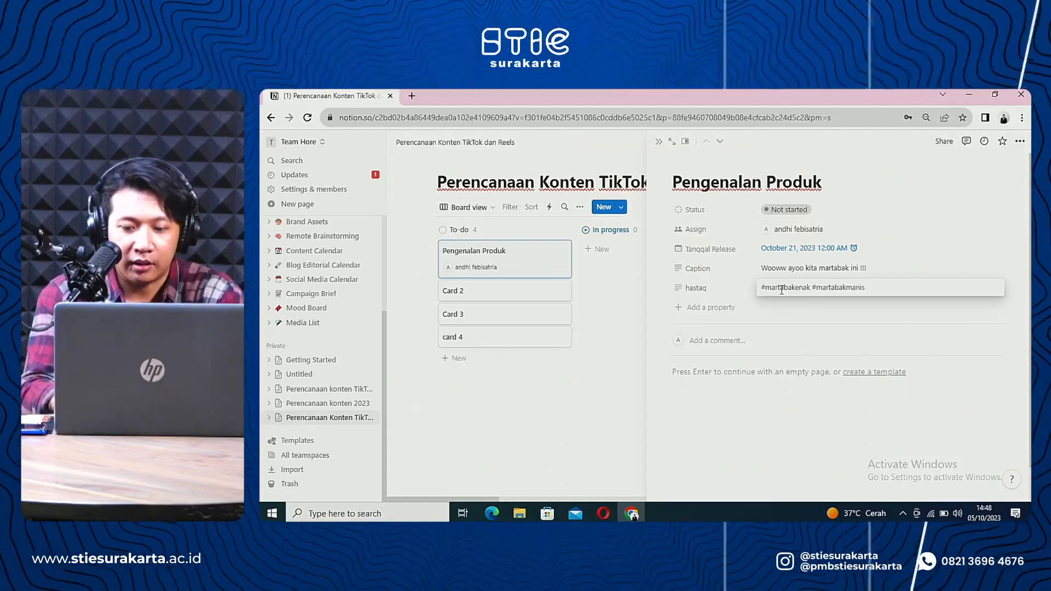
{"action": "left_click", "coordinate": [722, 331]}
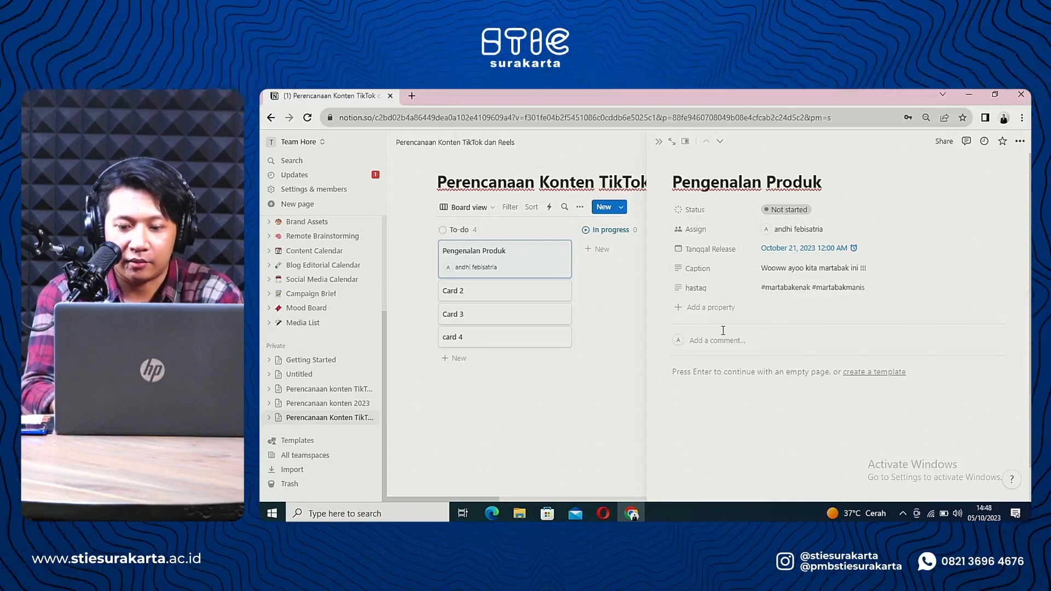
Step: Add a Files & media property named "music" to the Pengenalan Produk card
{"action": "left_click", "coordinate": [678, 310]}
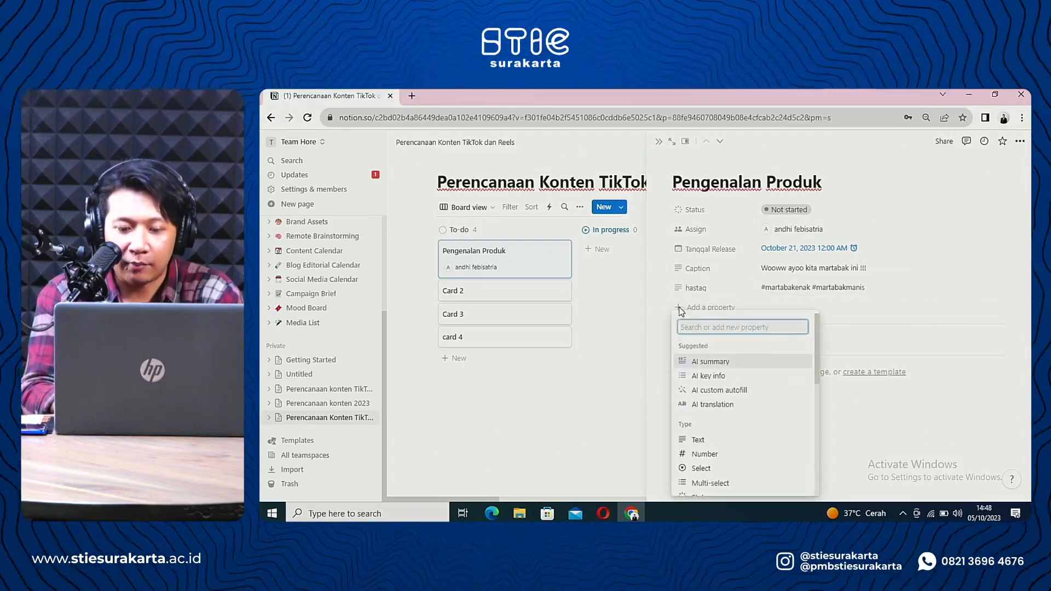
{"action": "left_click", "coordinate": [680, 307]}
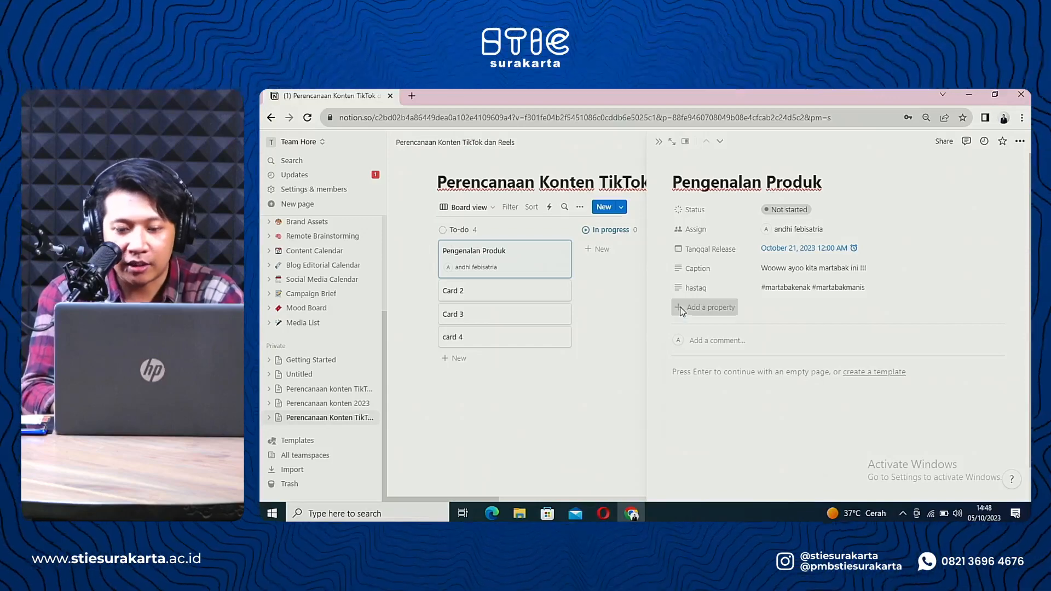
{"action": "left_click", "coordinate": [681, 310]}
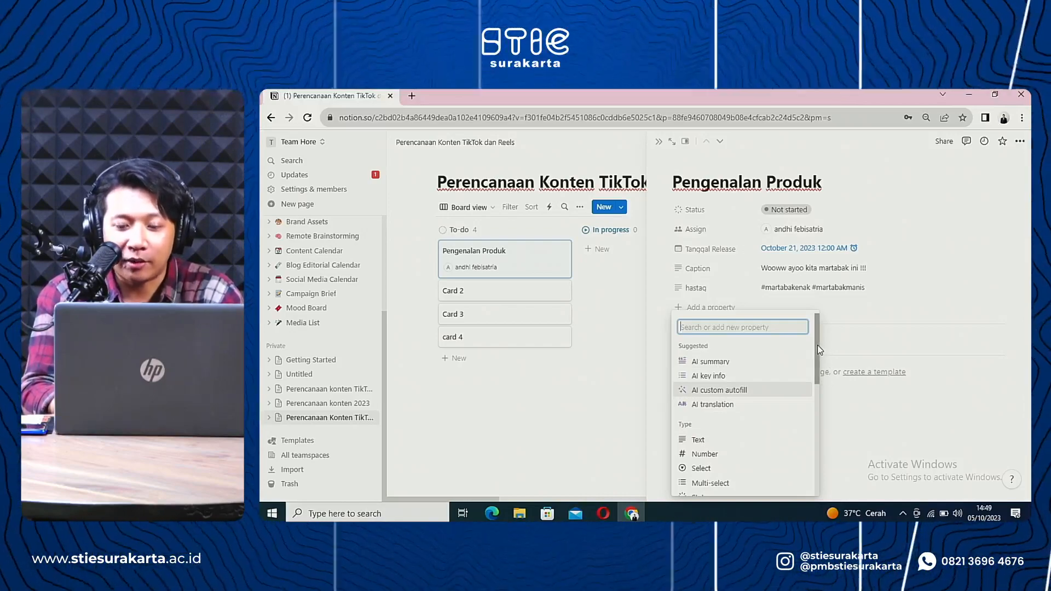
{"action": "left_click_drag", "start_coordinate": [817, 345], "coordinate": [816, 412]}
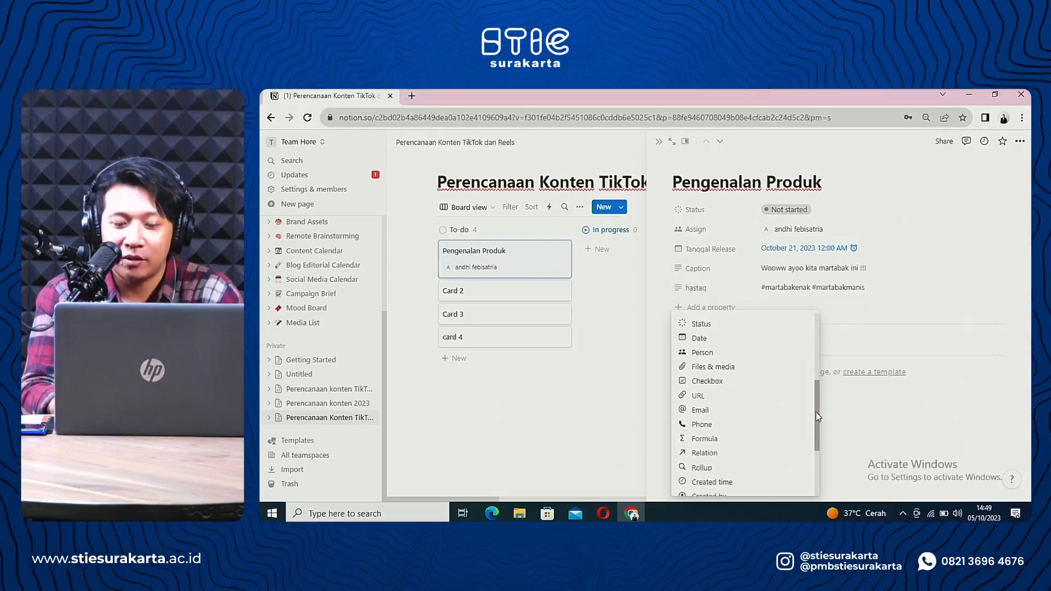
{"action": "left_click", "coordinate": [714, 368]}
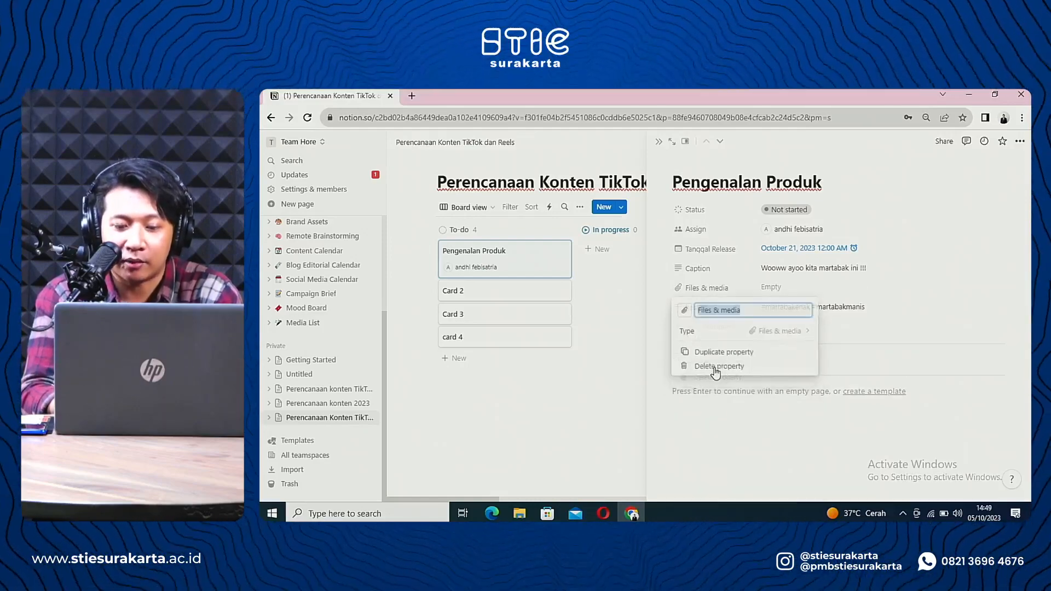
{"action": "key", "text": "BackSpace"}
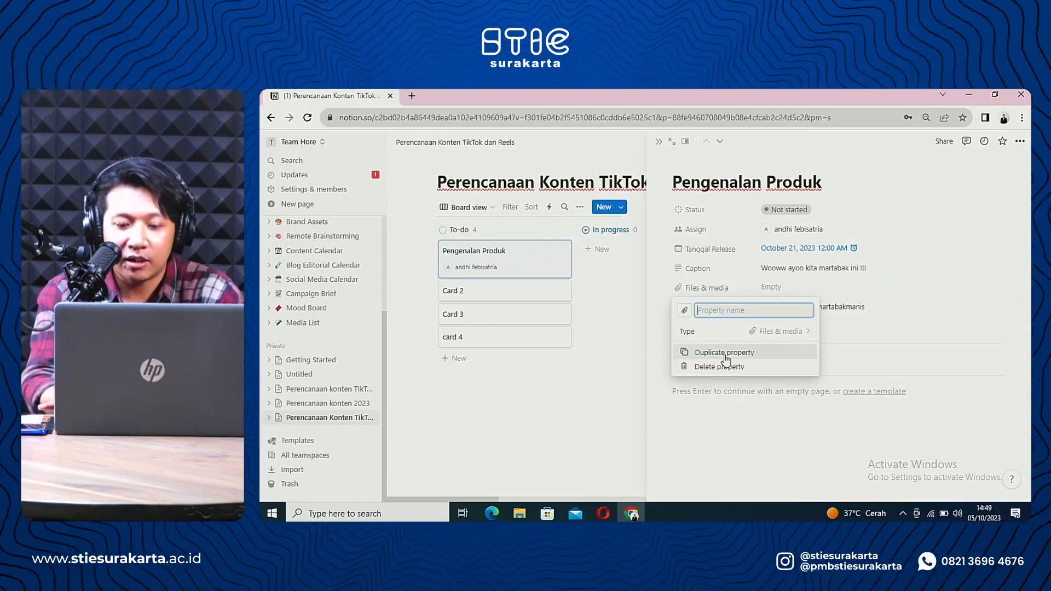
{"action": "type", "text": "music"}
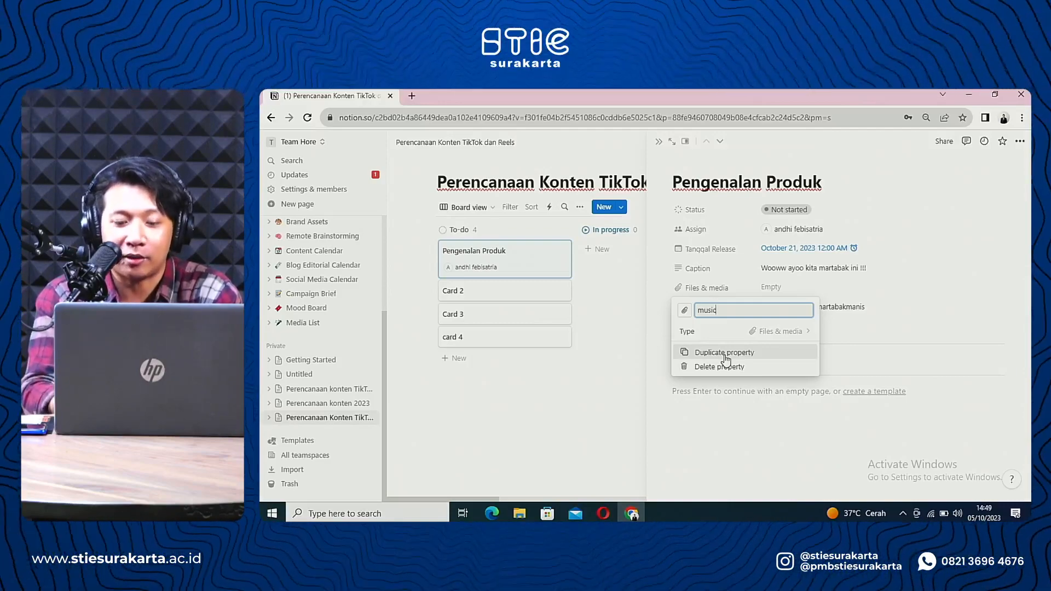
{"action": "left_click", "coordinate": [641, 365]}
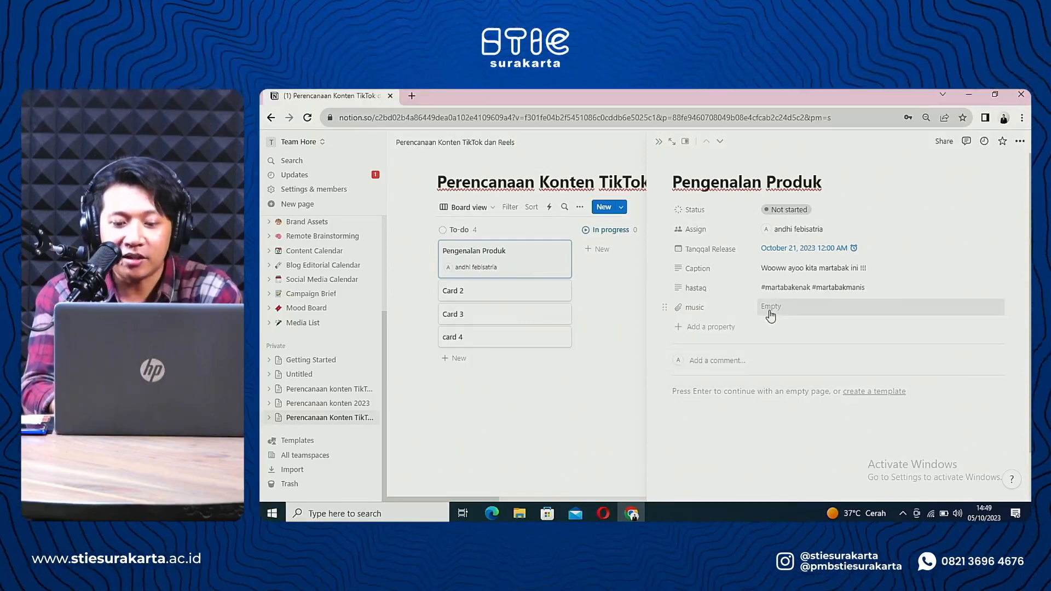
Step: Browse drive D and Downloads for a file to upload to the music property, select png2pdf (2), and cancel the upload
{"action": "left_click", "coordinate": [774, 312]}
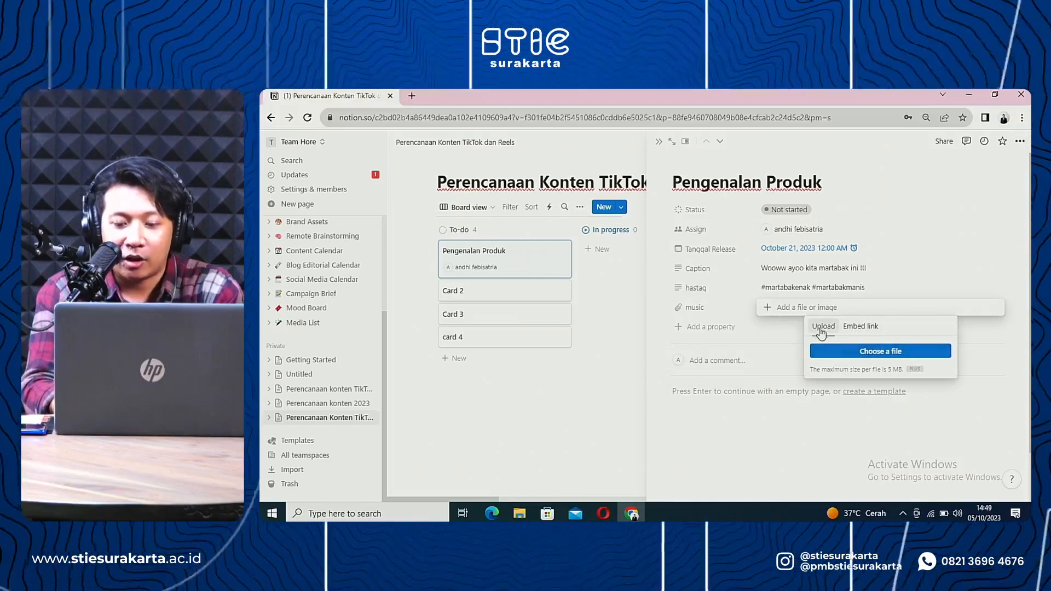
{"action": "left_click", "coordinate": [864, 355]}
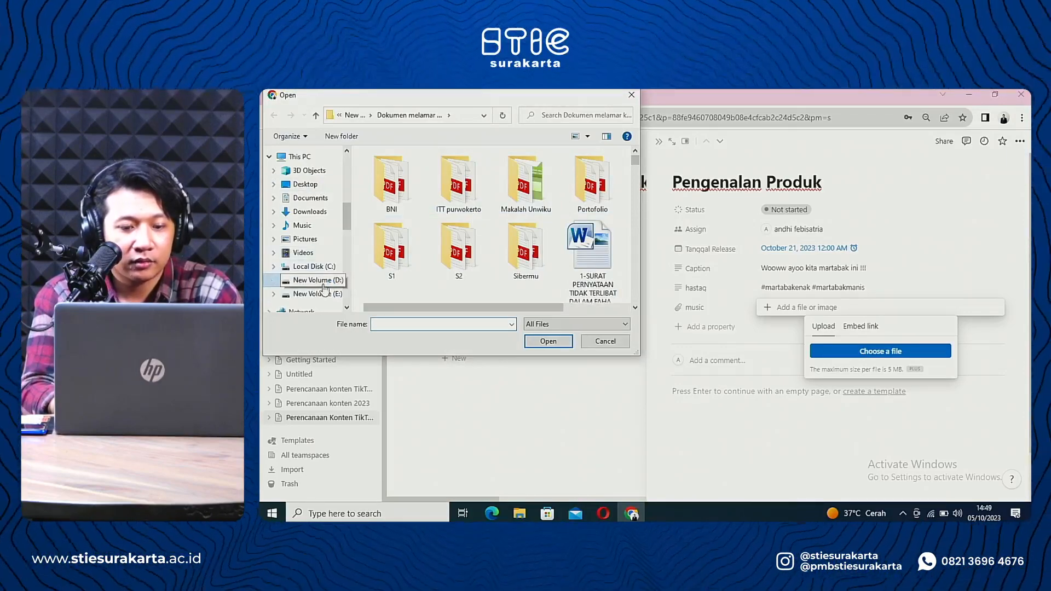
{"action": "left_click", "coordinate": [324, 284]}
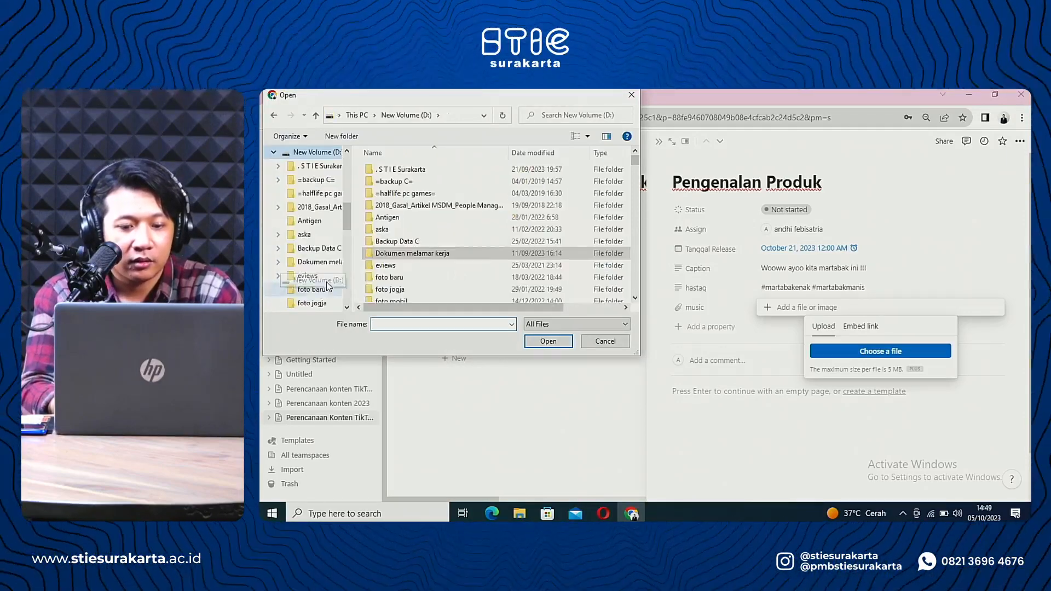
{"action": "double_click", "coordinate": [409, 172]}
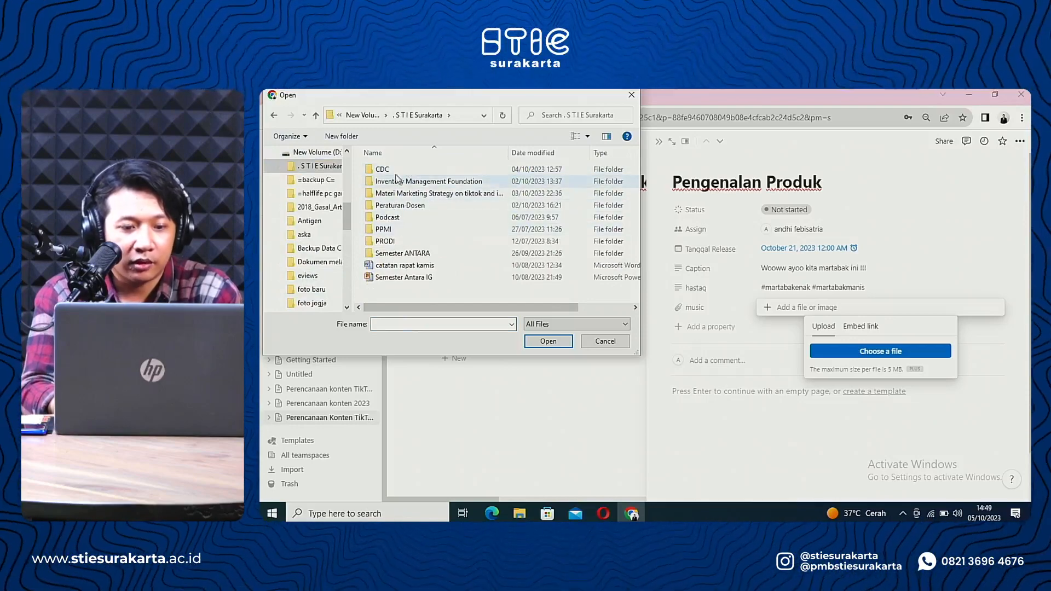
{"action": "scroll", "coordinate": [344, 165], "scroll_direction": "up", "scroll_amount": 4}
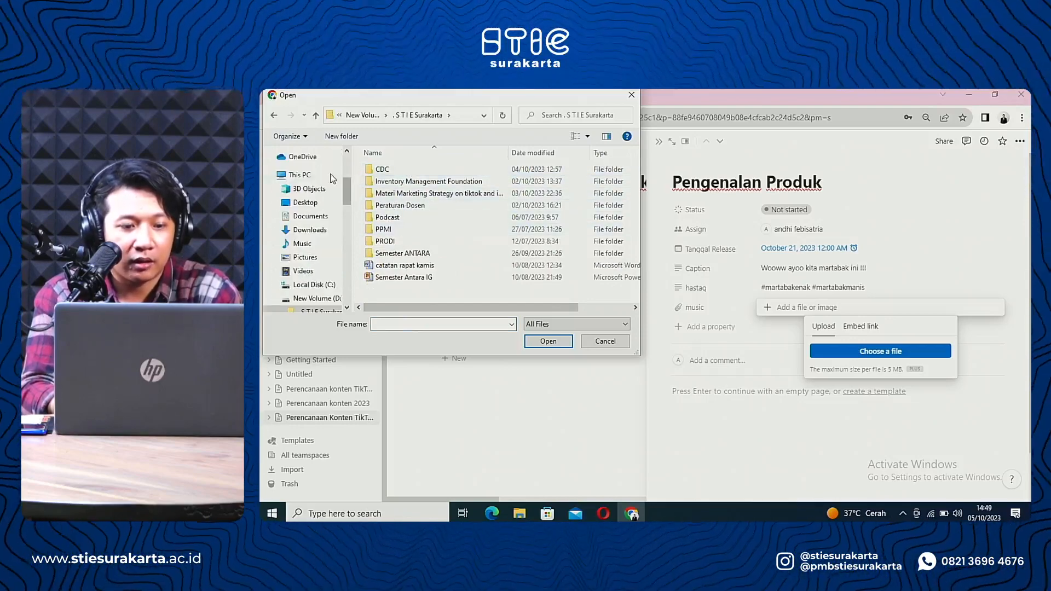
{"action": "left_click", "coordinate": [321, 233]}
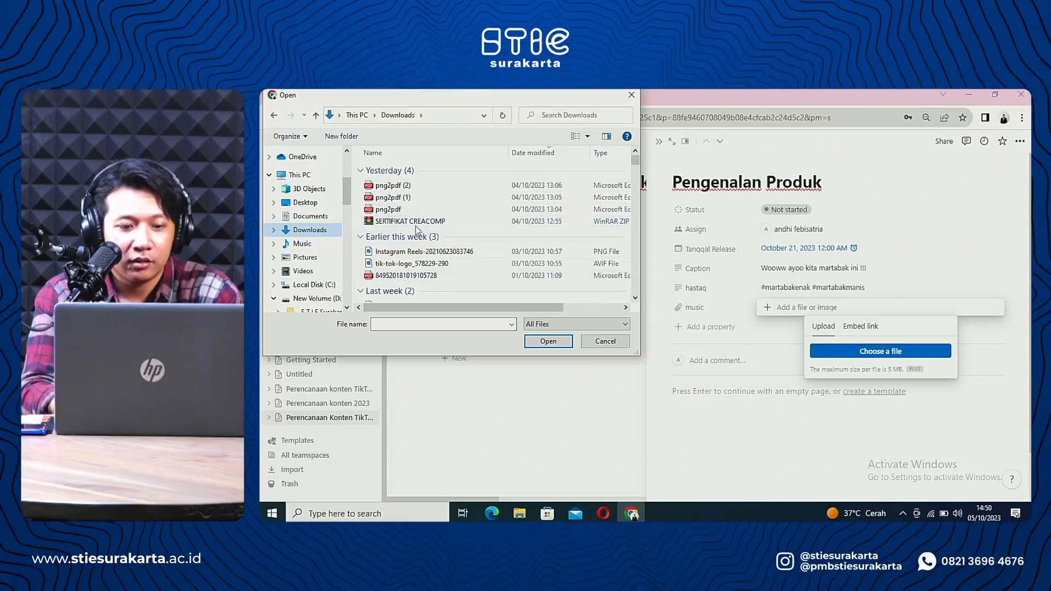
{"action": "left_click", "coordinate": [394, 188]}
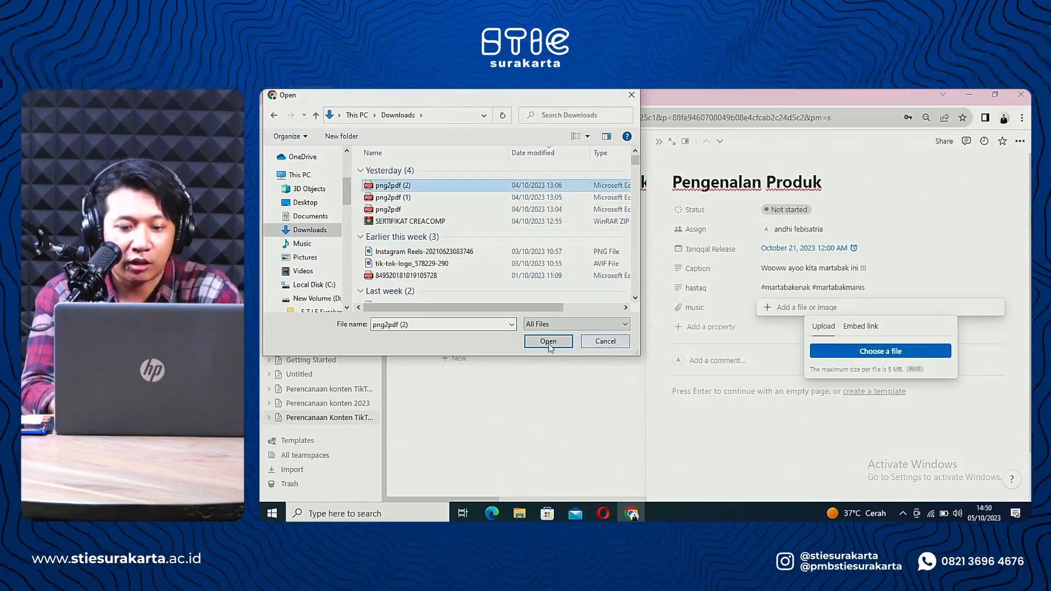
{"action": "left_click", "coordinate": [611, 347]}
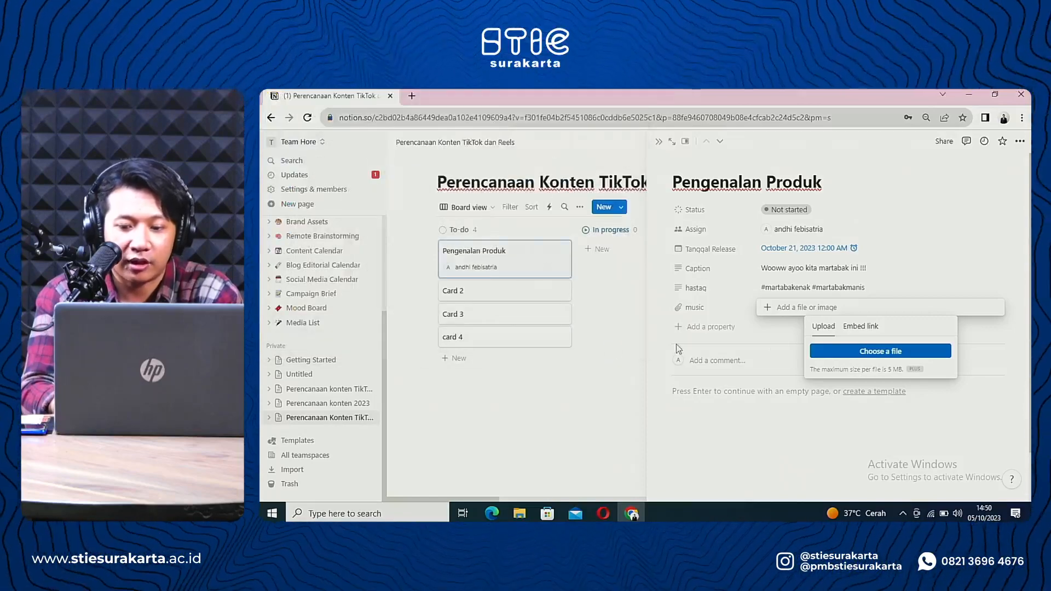
{"action": "left_click", "coordinate": [794, 443]}
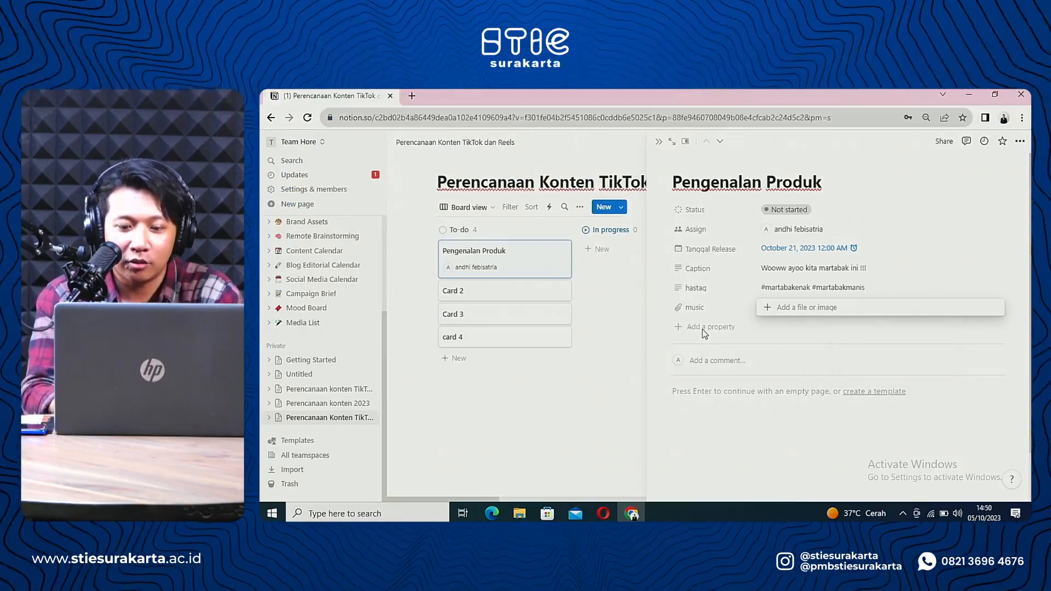
Step: Add a URL property named "link music" to the Pengenalan Produk card
{"action": "left_click", "coordinate": [683, 330]}
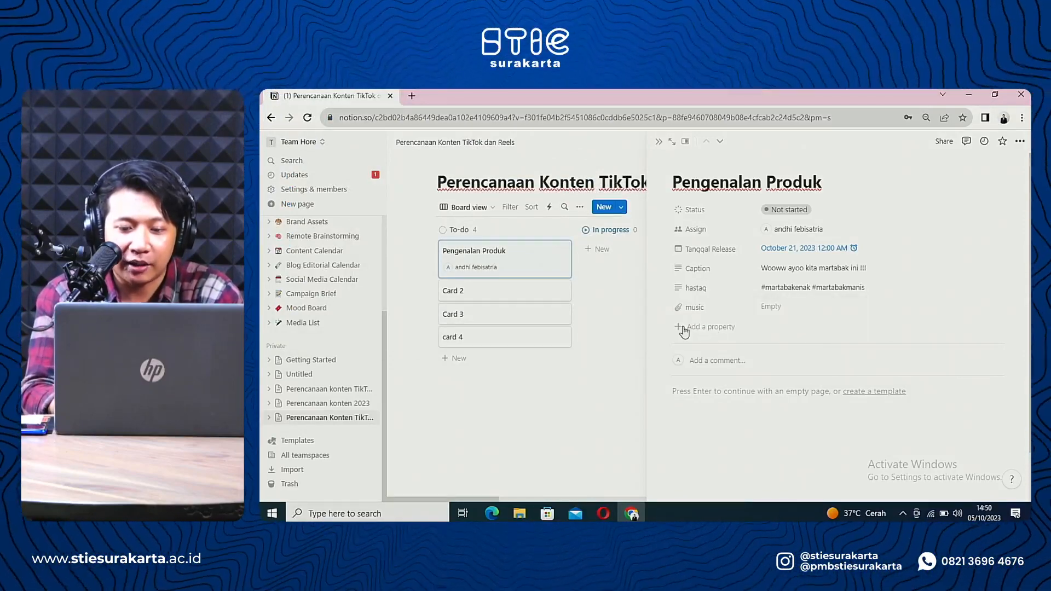
{"action": "left_click", "coordinate": [686, 327]}
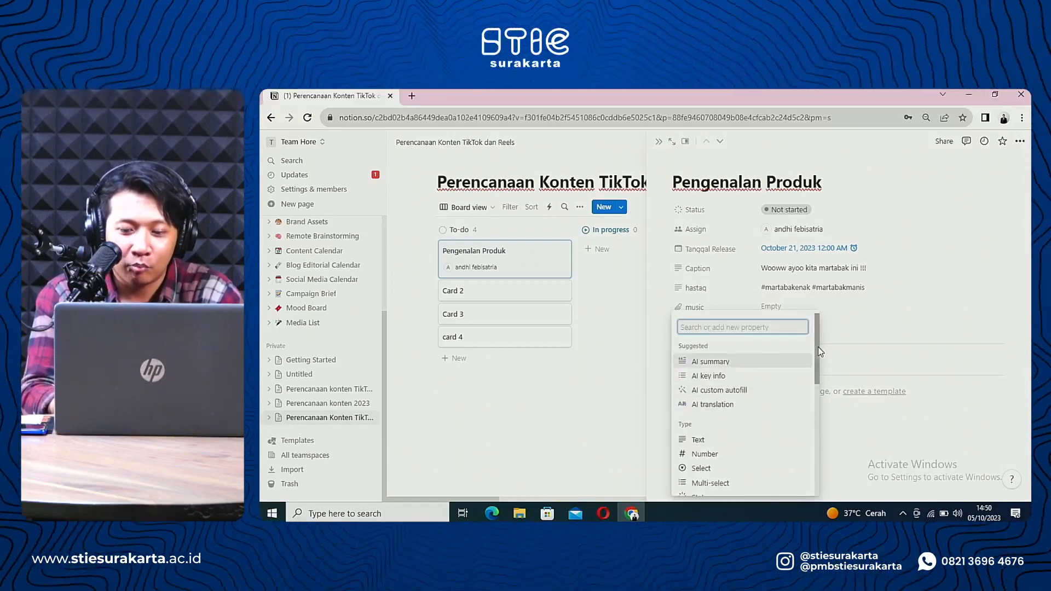
{"action": "left_click_drag", "start_coordinate": [816, 347], "coordinate": [816, 420]}
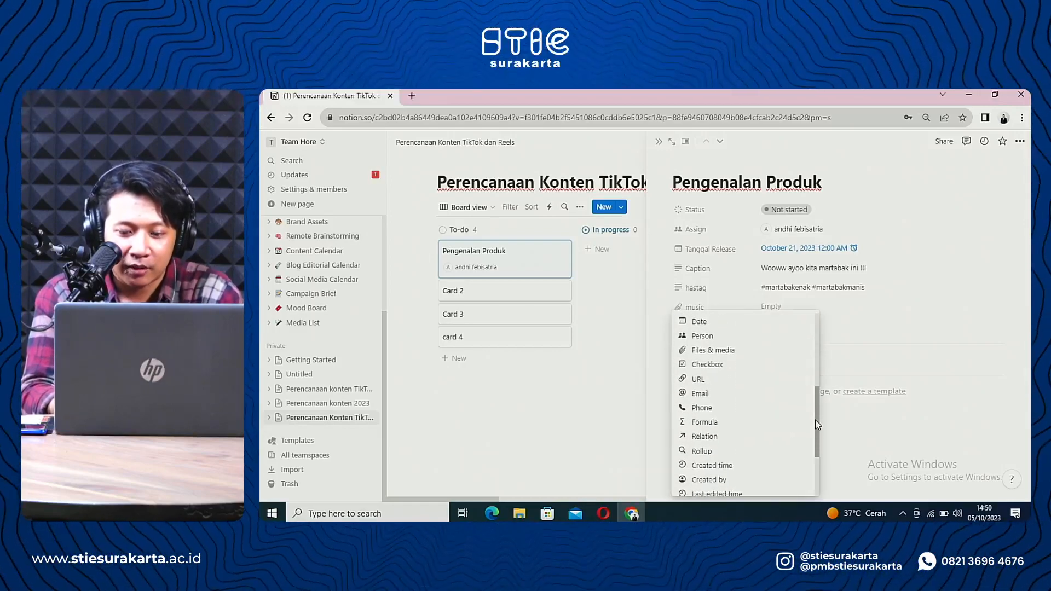
{"action": "left_click", "coordinate": [699, 379]}
{"action": "key", "text": "BackSpace"}
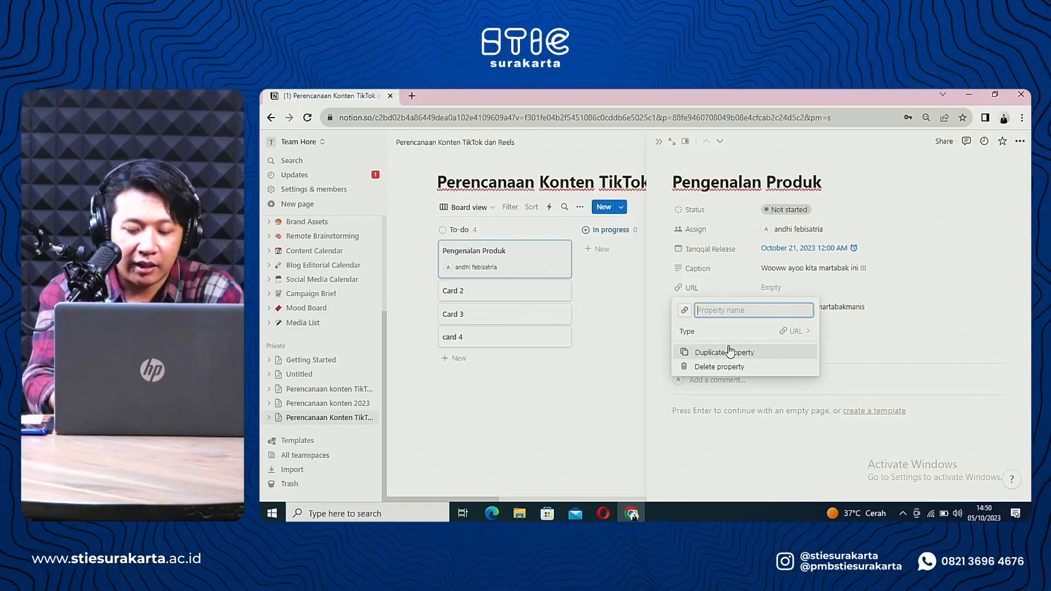
{"action": "type", "text": "mus"}
{"action": "key", "text": "BackSpace"}
{"action": "key", "text": "BackSpace"}
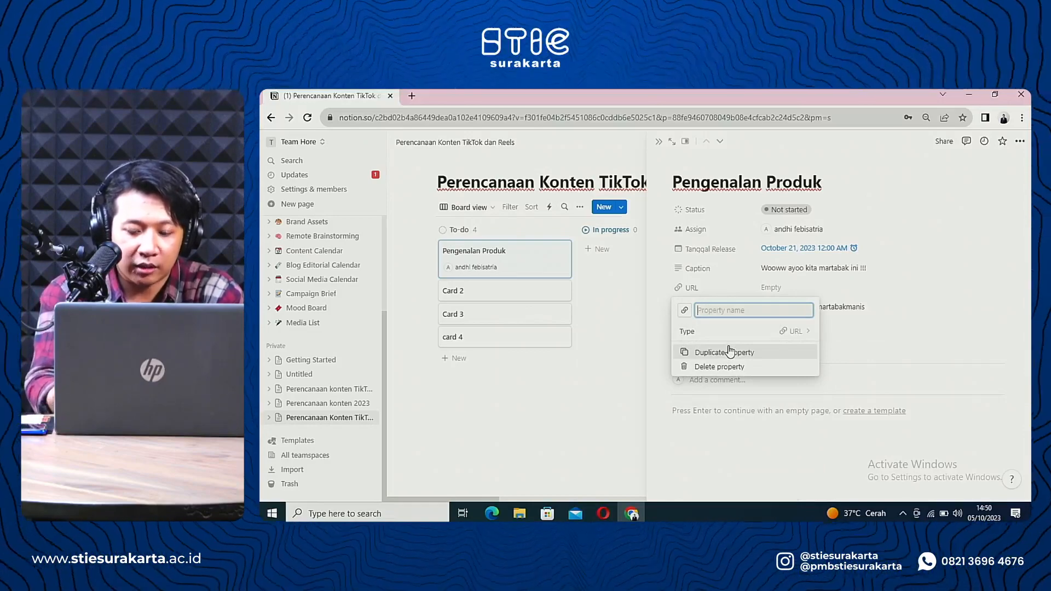
{"action": "type", "text": "link mu"}
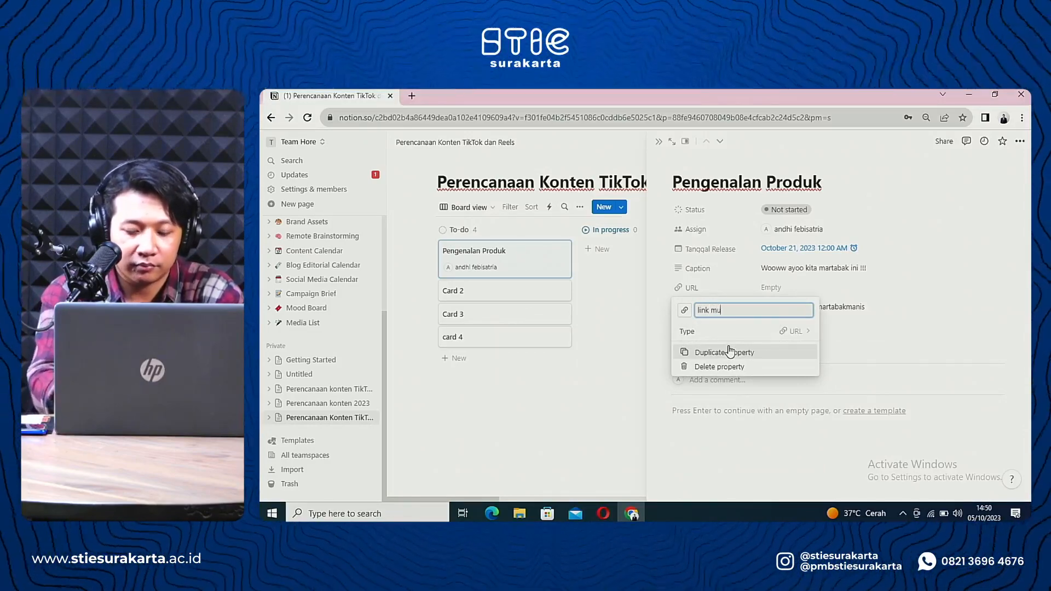
{"action": "type", "text": "sic"}
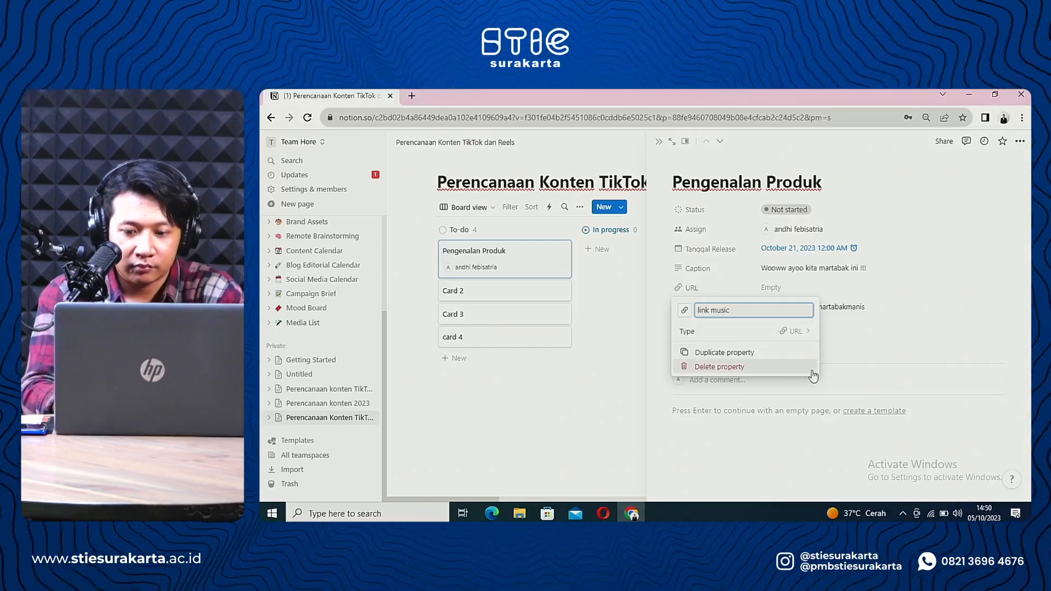
{"action": "left_click", "coordinate": [766, 438]}
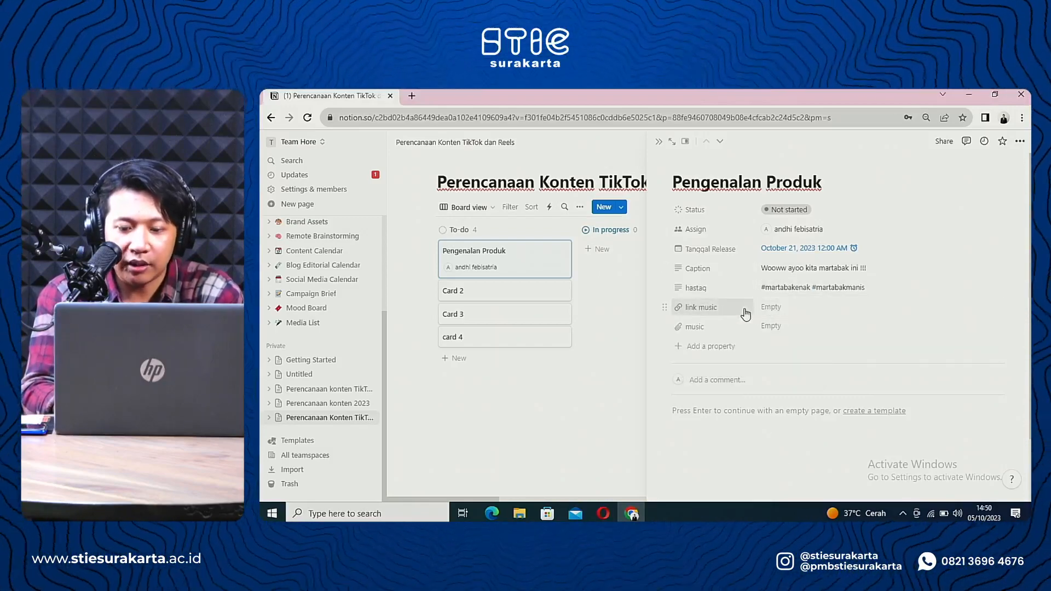
{"action": "left_click", "coordinate": [767, 310]}
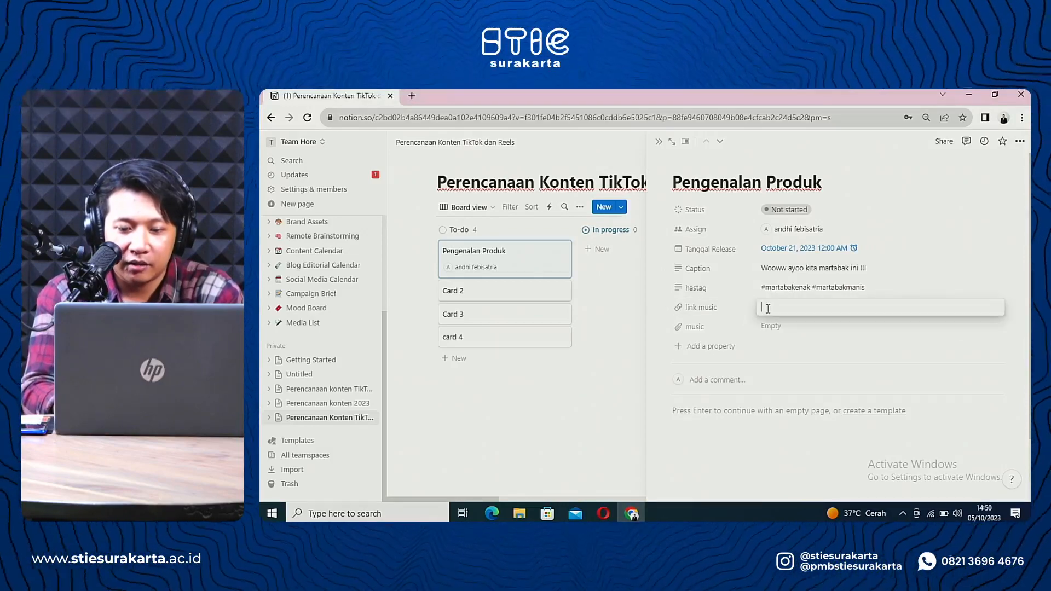
{"action": "left_click", "coordinate": [775, 391]}
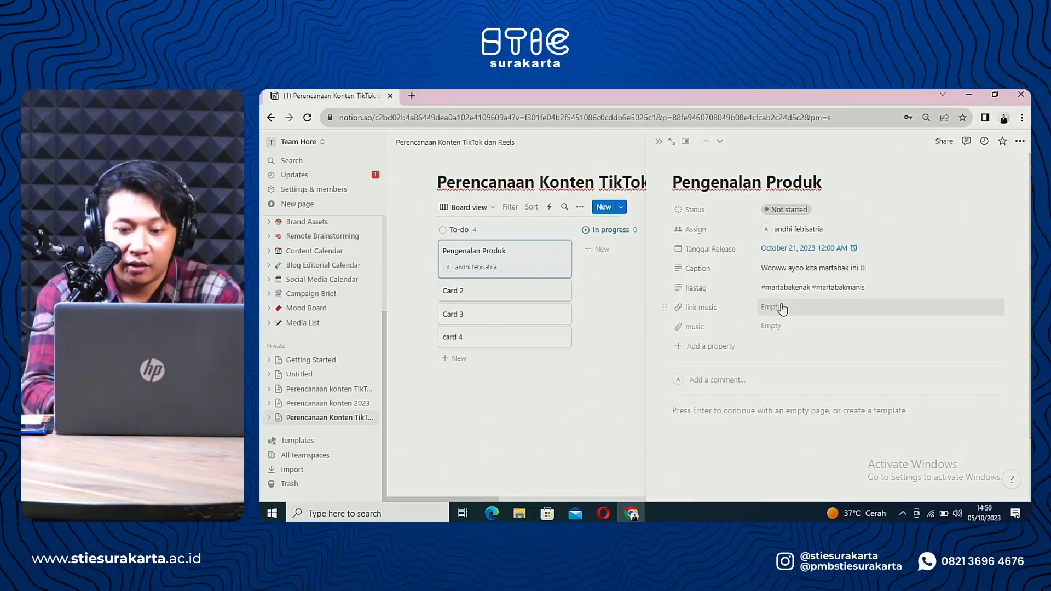
{"action": "left_click", "coordinate": [782, 304]}
{"action": "type", "text": "h"}
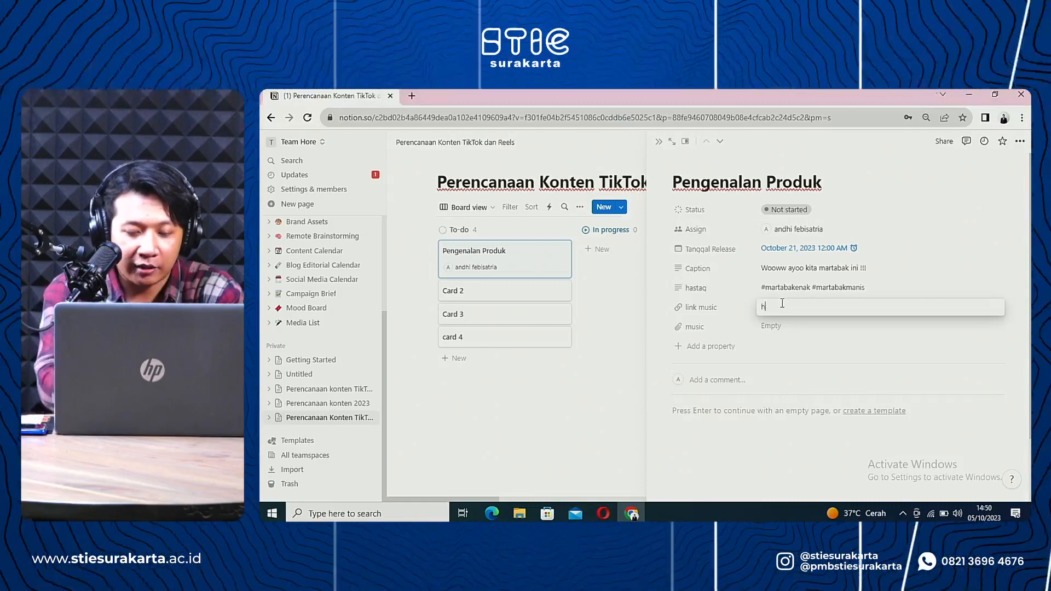
{"action": "type", "text": "ttp://"}
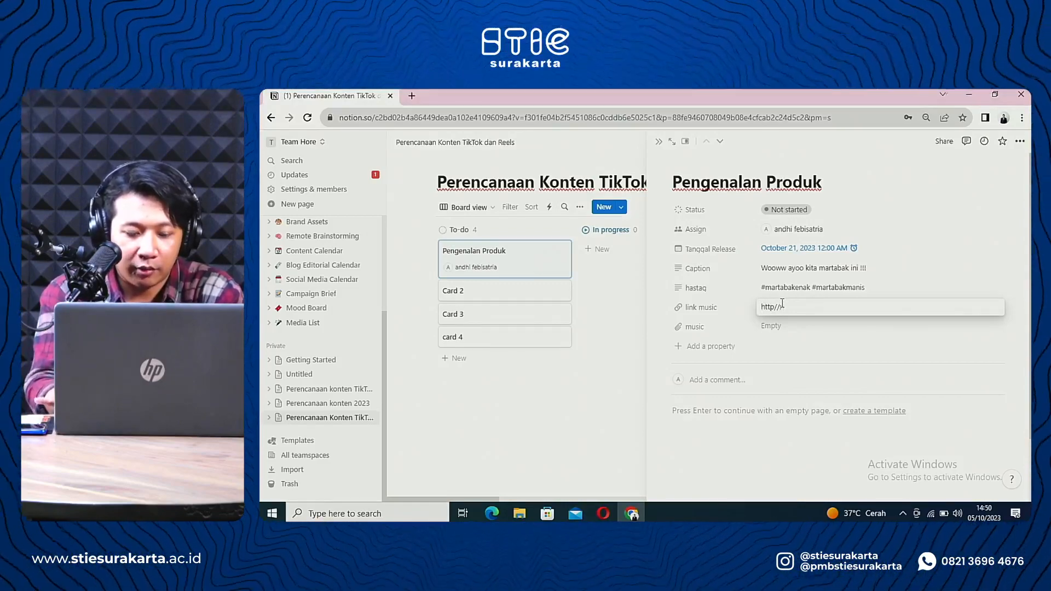
{"action": "type", "text": "www."}
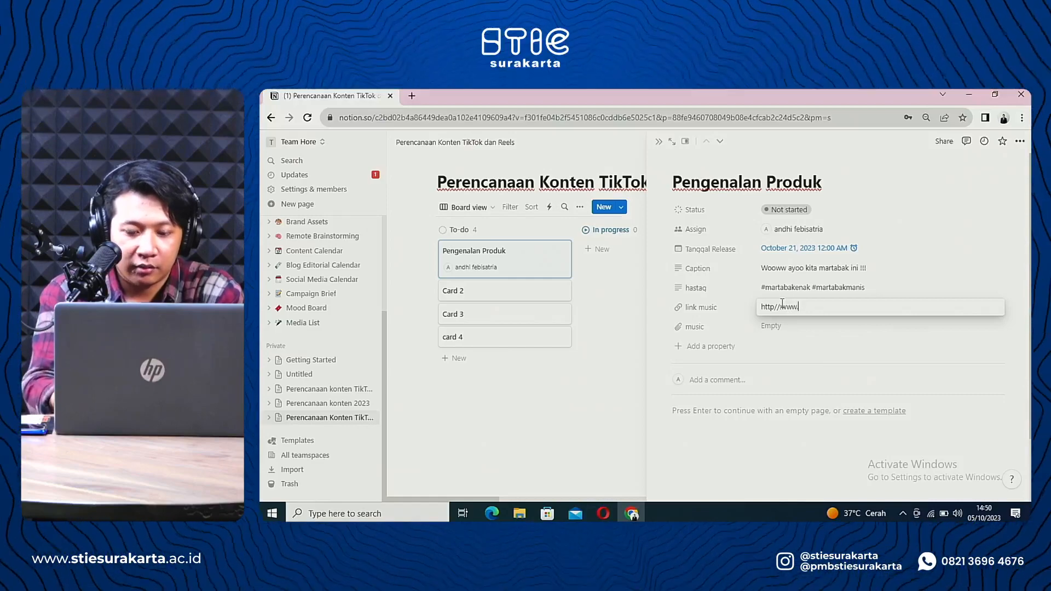
{"action": "type", "text": " dajdjlhld"}
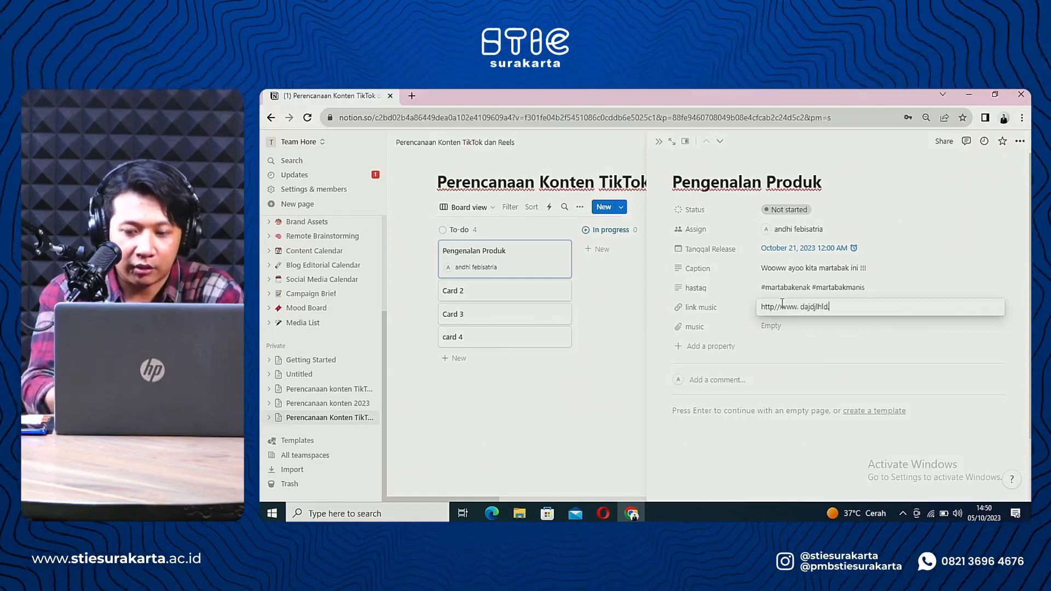
{"action": "type", "text": ".com"}
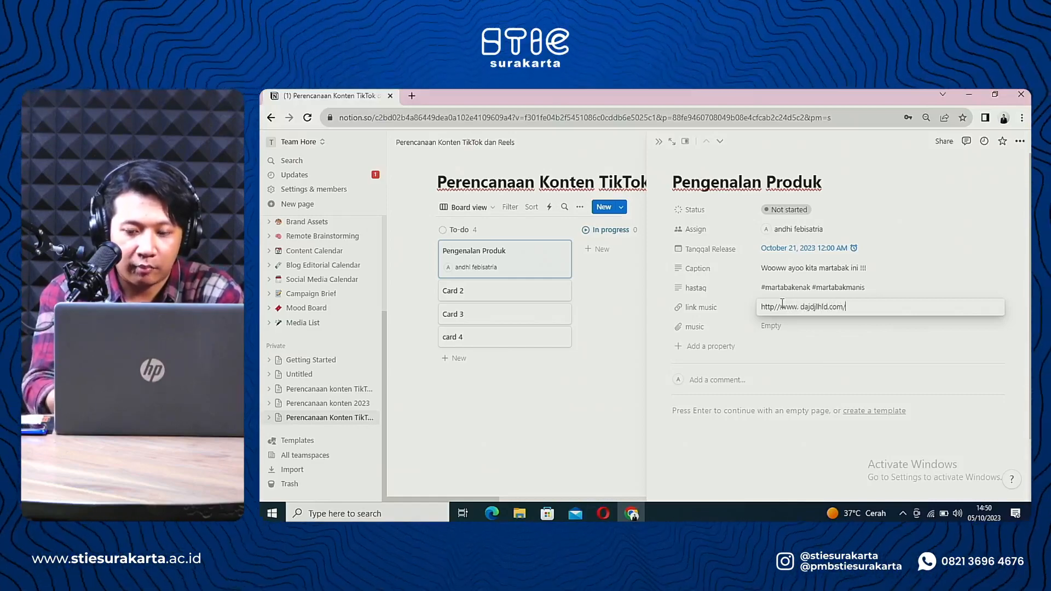
{"action": "type", "text": "/hdhd"}
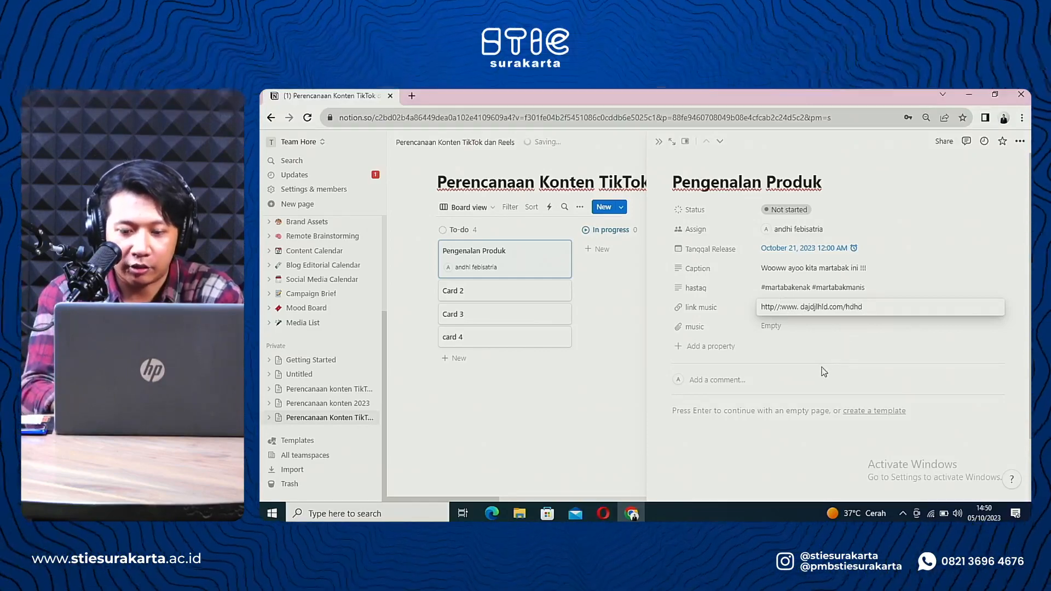
{"action": "left_click", "coordinate": [822, 367]}
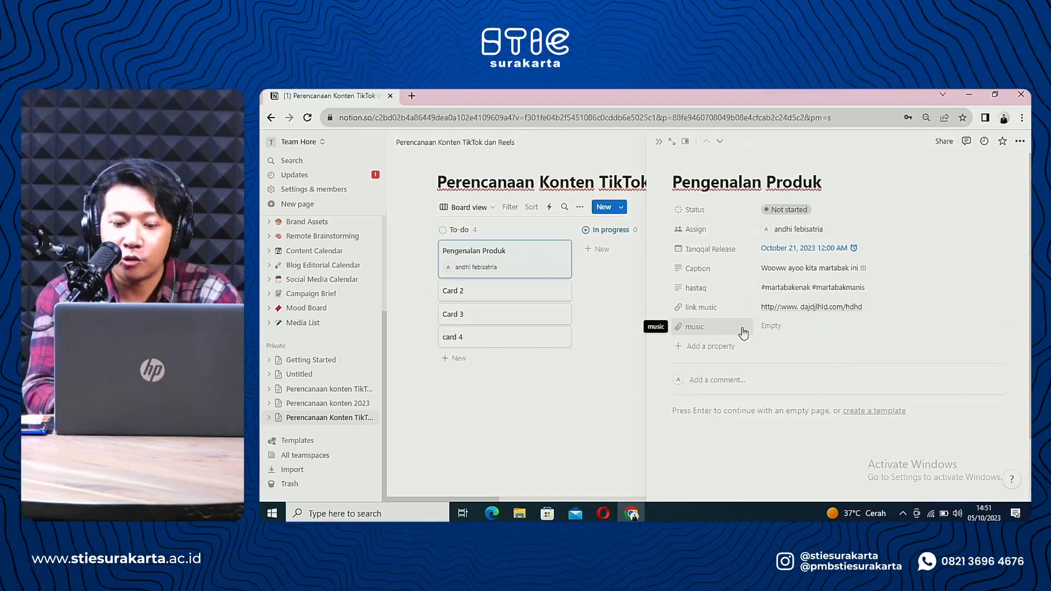
Step: View the file upload options of the music property and close them without adding a file
{"action": "left_click", "coordinate": [773, 328]}
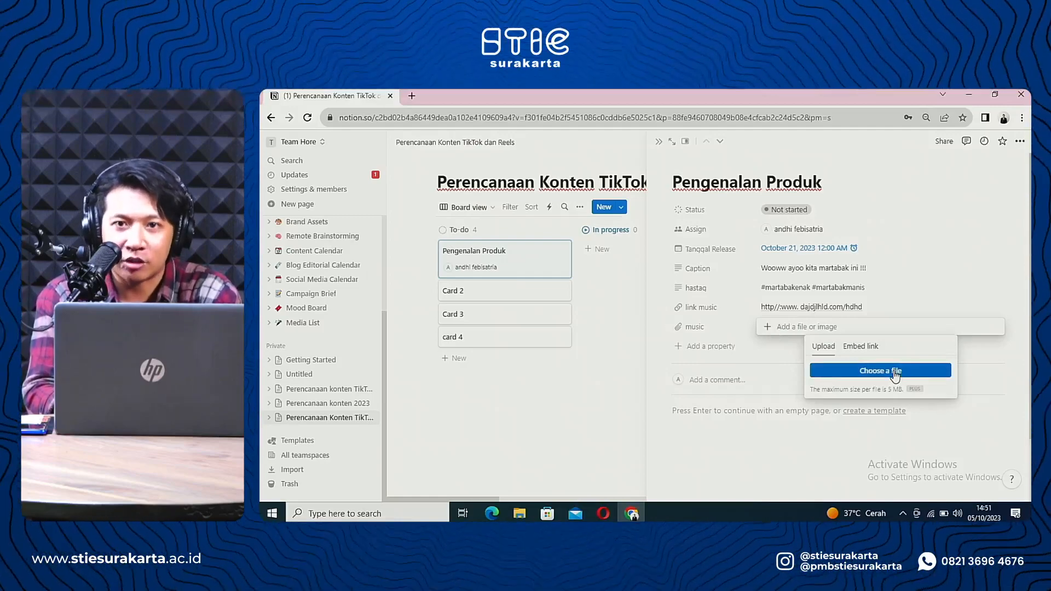
{"action": "left_click", "coordinate": [620, 396]}
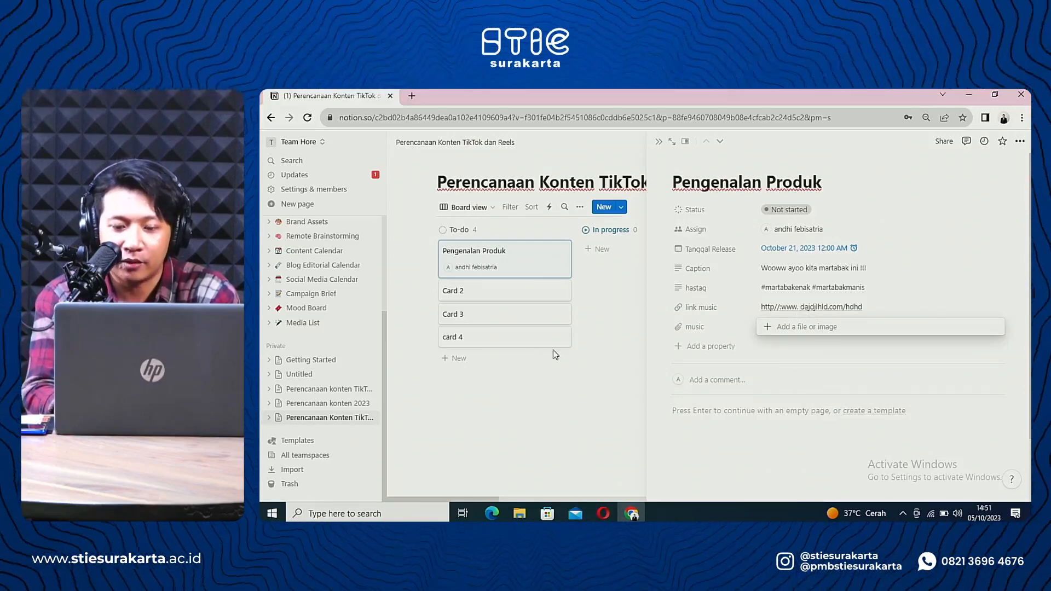
{"action": "left_click", "coordinate": [606, 338]}
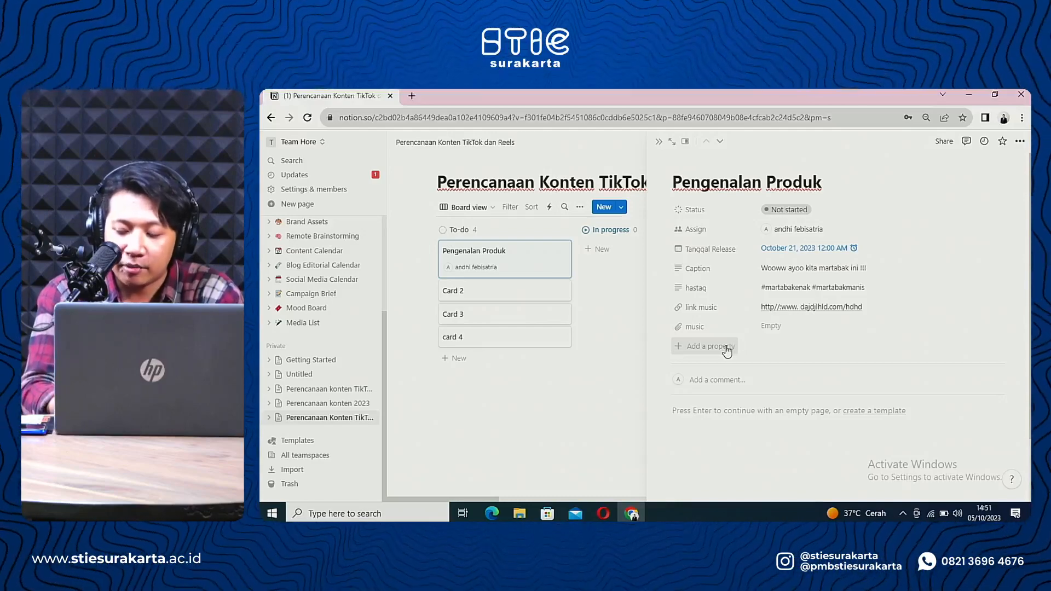
Step: Add a Text property named "scenario konten" to the Pengenalan Produk card
{"action": "left_click", "coordinate": [680, 348]}
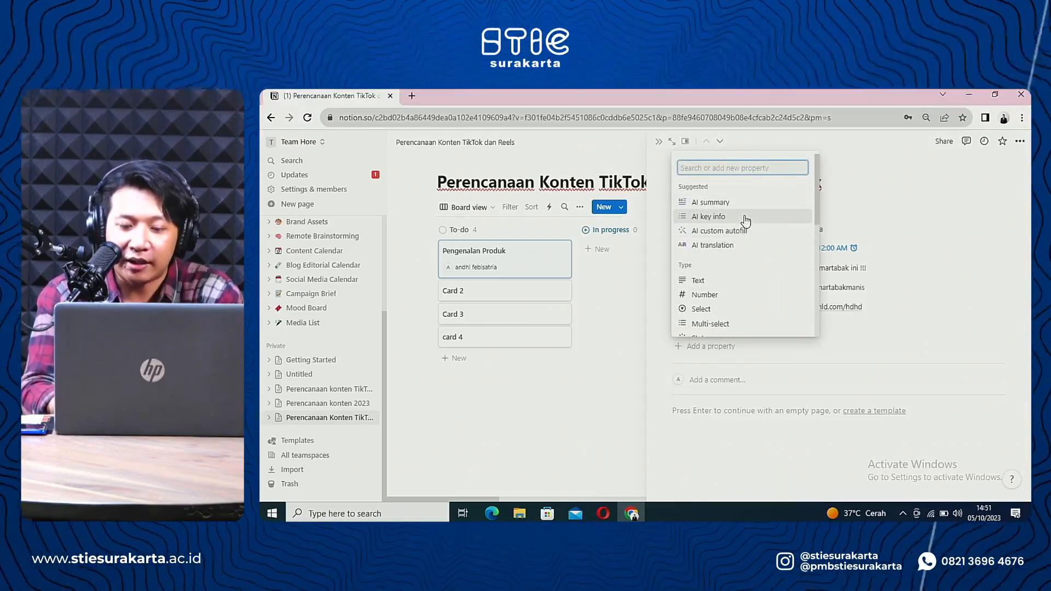
{"action": "left_click", "coordinate": [706, 283]}
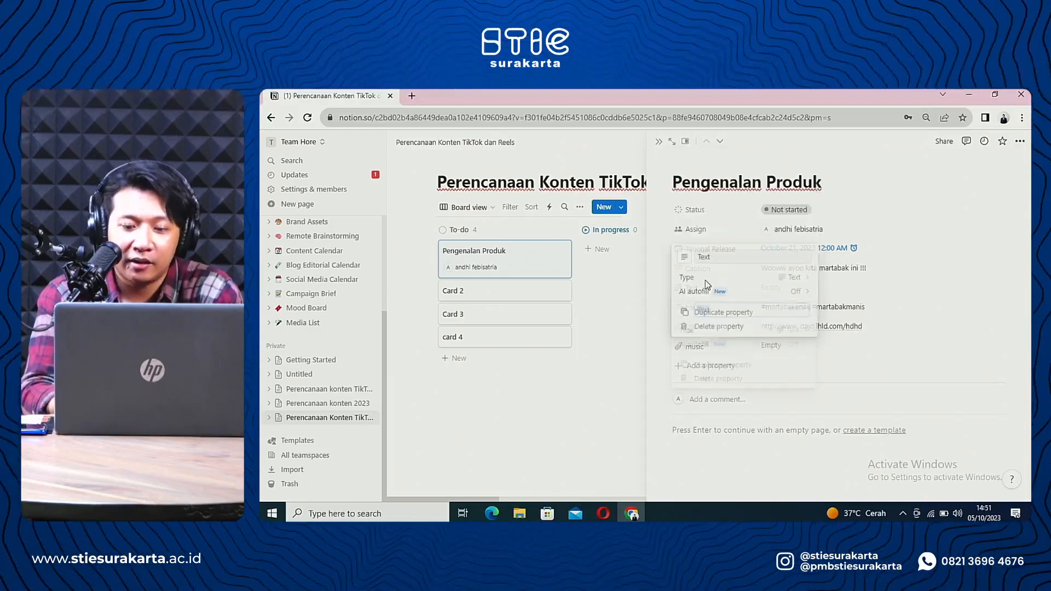
{"action": "type", "text": "sce"}
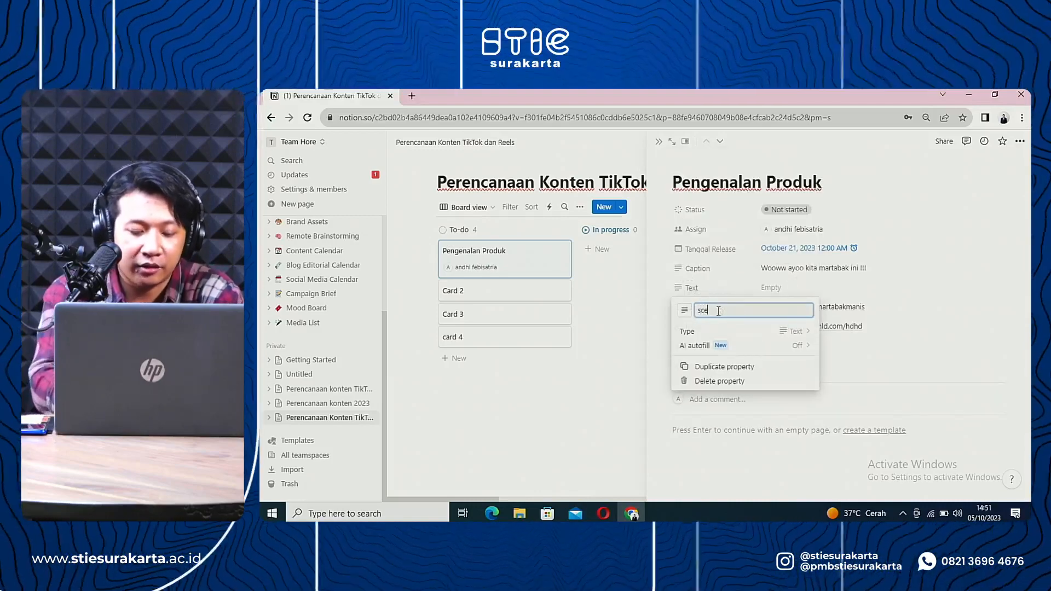
{"action": "type", "text": "nario"}
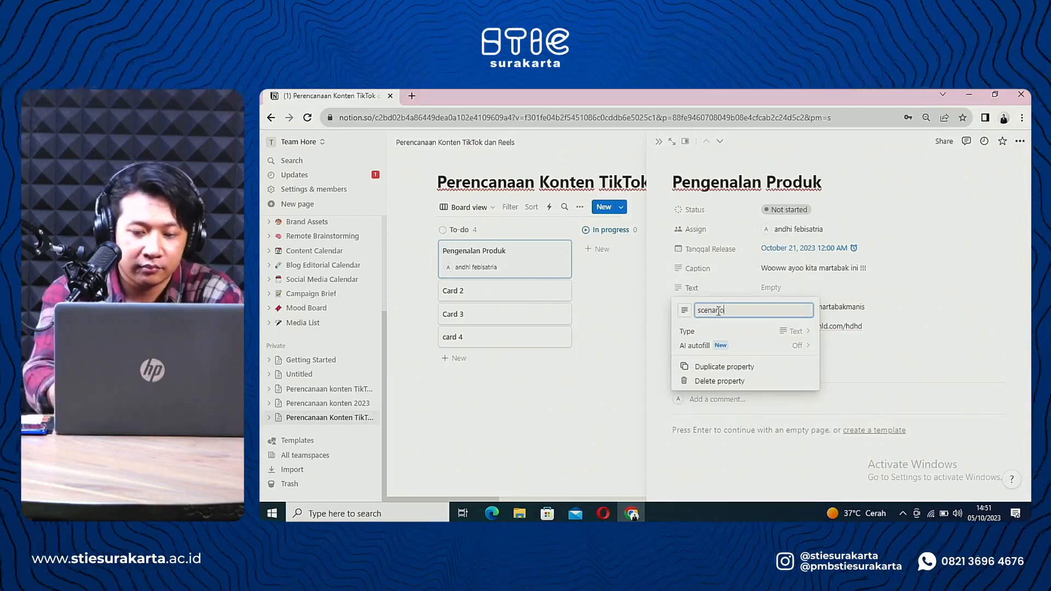
{"action": "type", "text": " konten"}
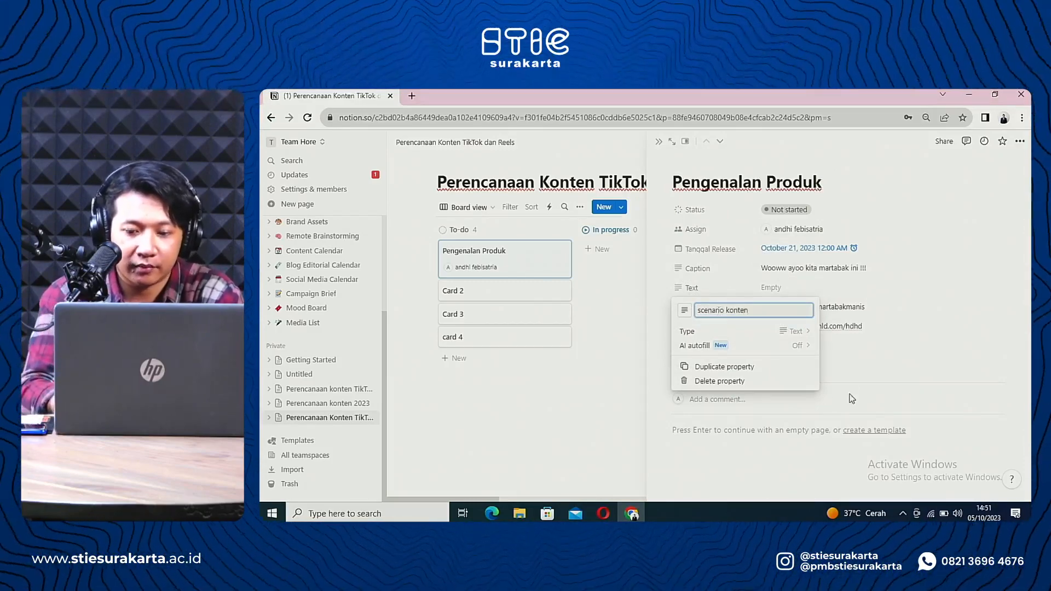
{"action": "left_click", "coordinate": [615, 394]}
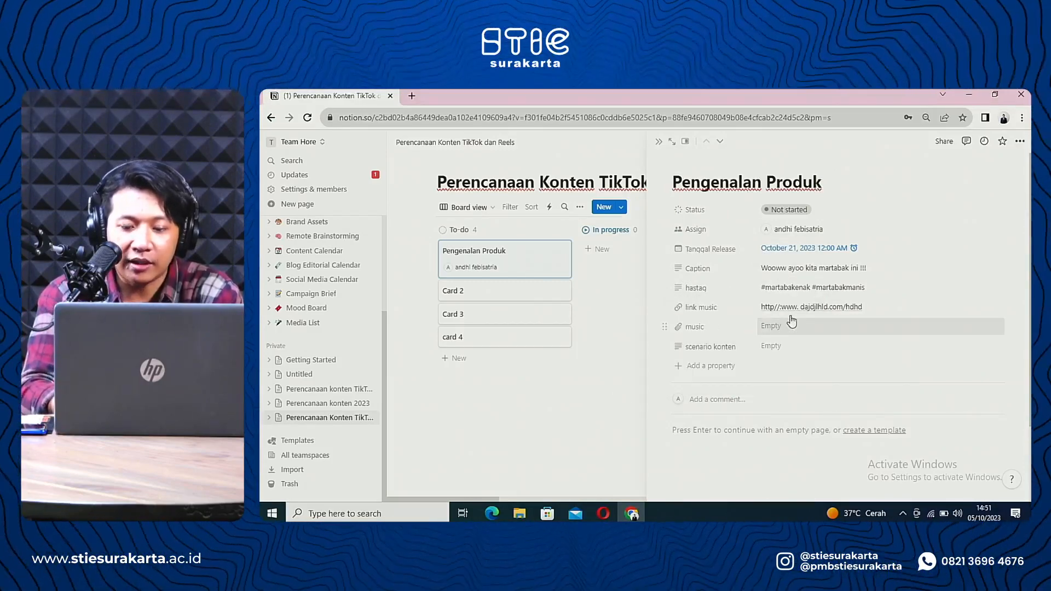
Step: Fill in the scenario konten property with "scene 1 : ada orang makan martabak (on screen : ada tulisan Martabak enak)"
{"action": "left_click", "coordinate": [773, 347]}
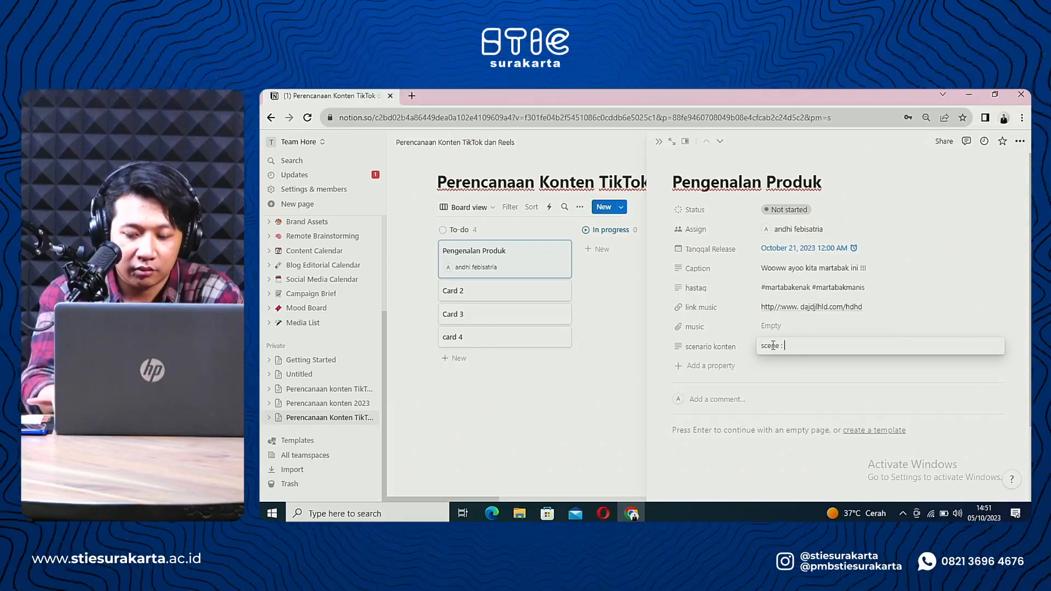
{"action": "type", "text": "1 "}
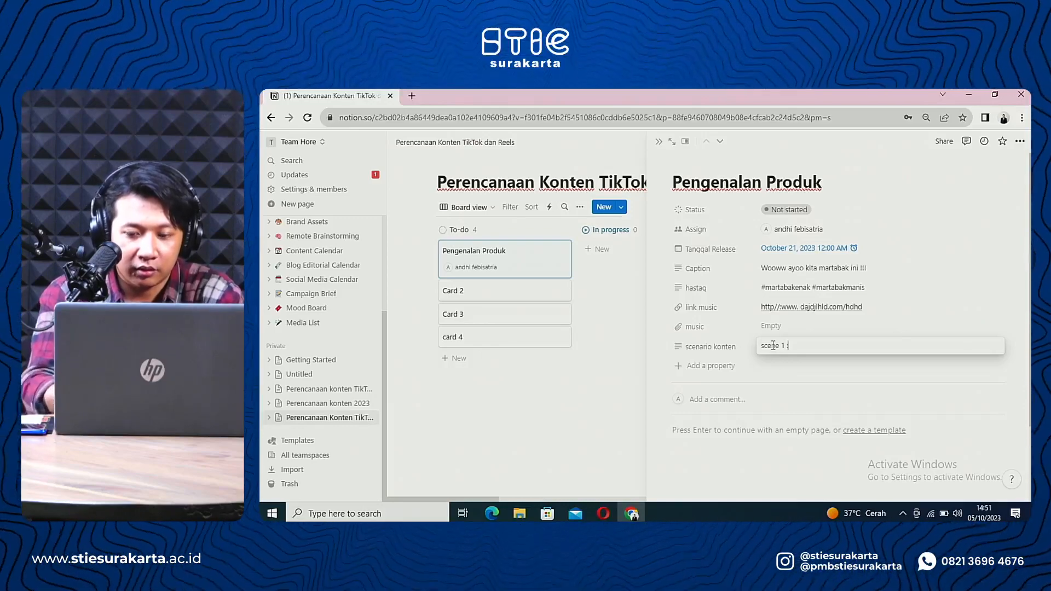
{"action": "type", "text": ": ada o"}
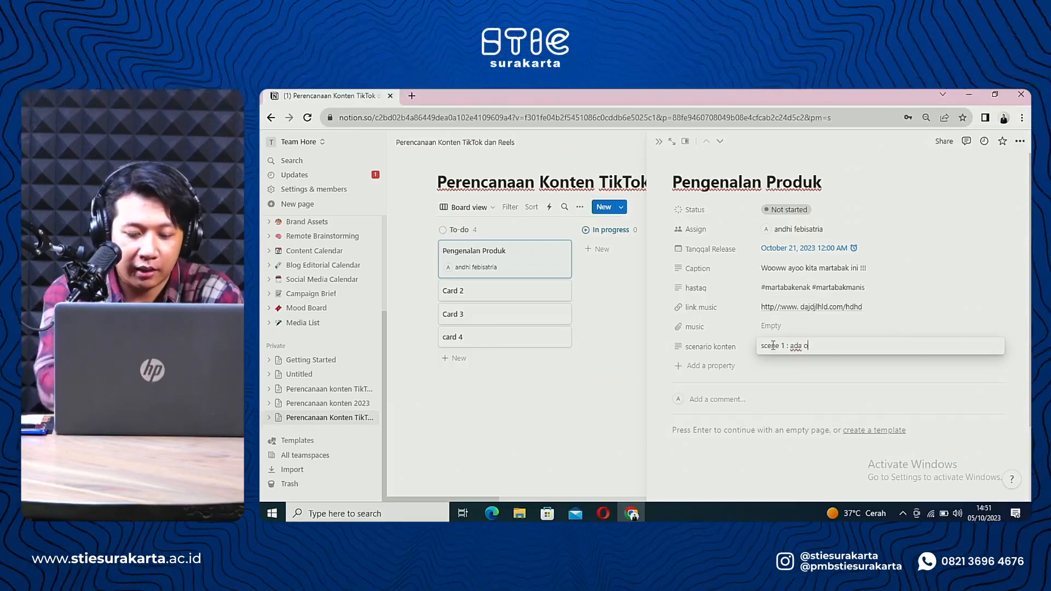
{"action": "type", "text": "rang makan martbak"}
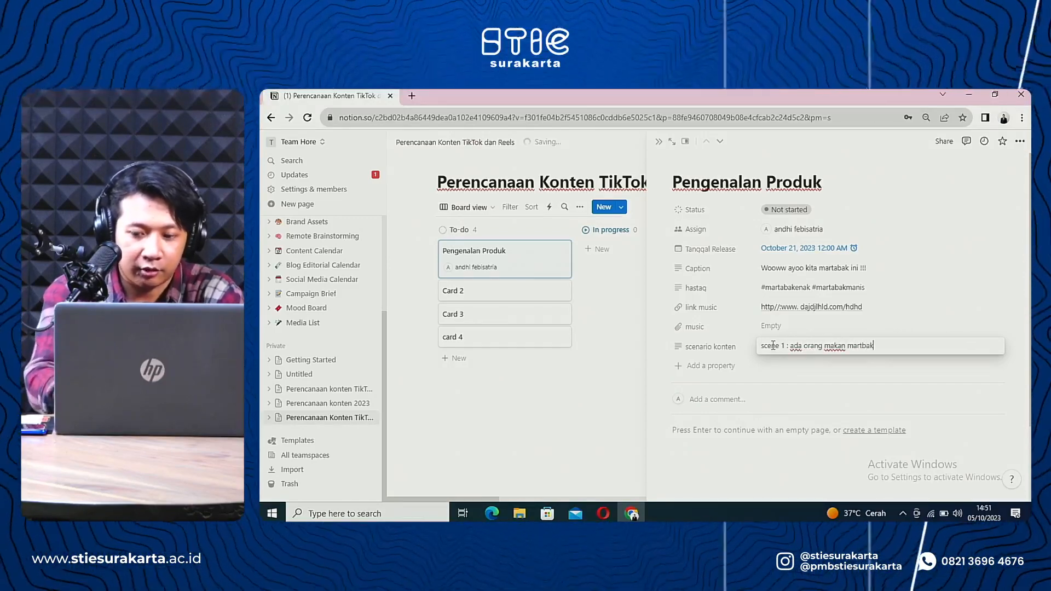
{"action": "key", "text": "BackSpace"}
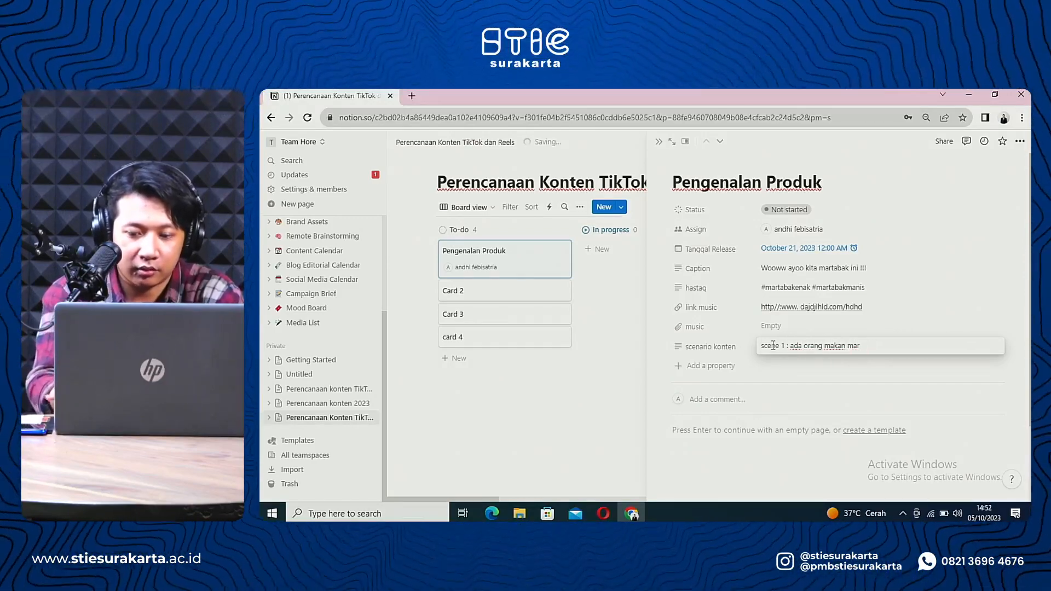
{"action": "type", "text": "tabak "}
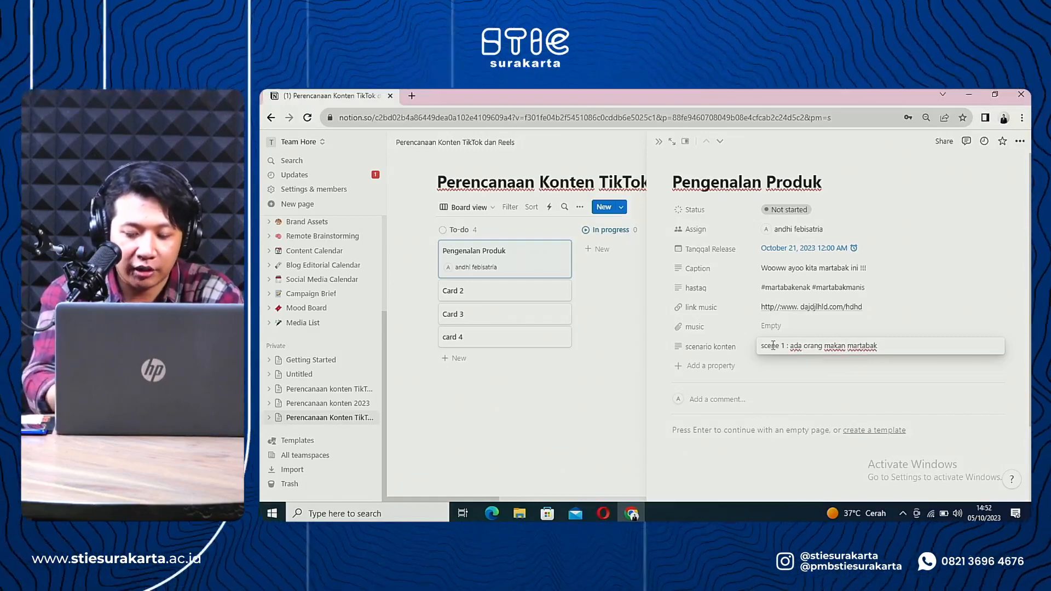
{"action": "type", "text": "c"}
{"action": "key", "text": "BackSpace"}
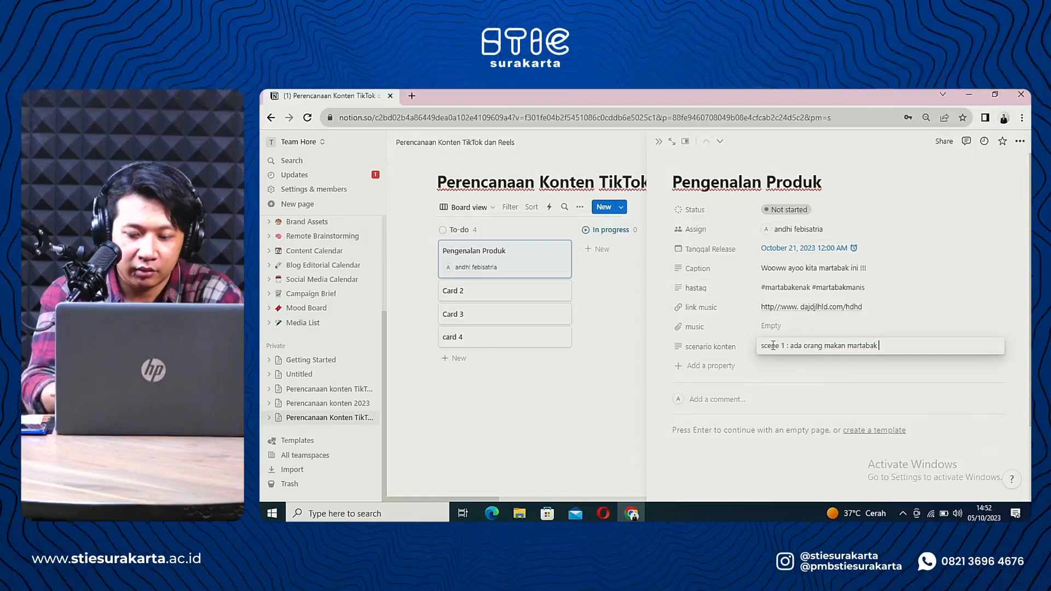
{"action": "type", "text": "(on"}
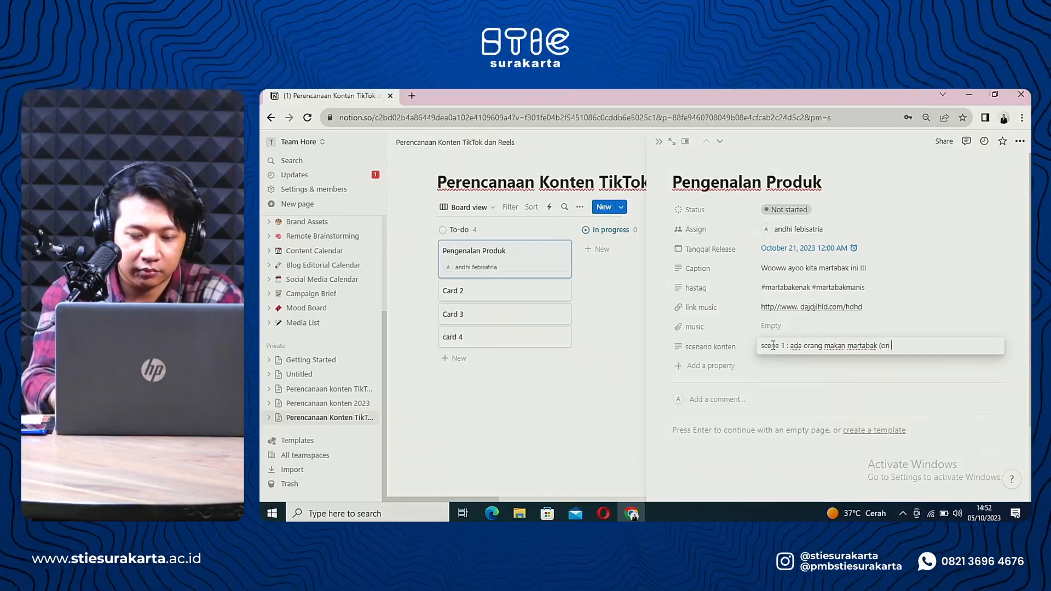
{"action": "type", "text": " scereen"}
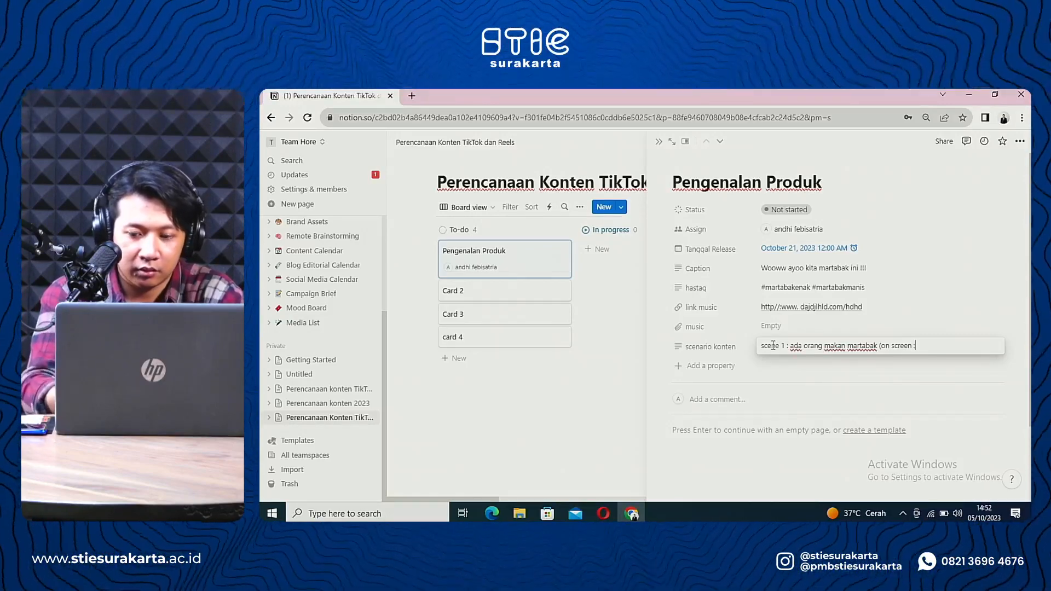
{"action": "type", "text": " : ada tuli"}
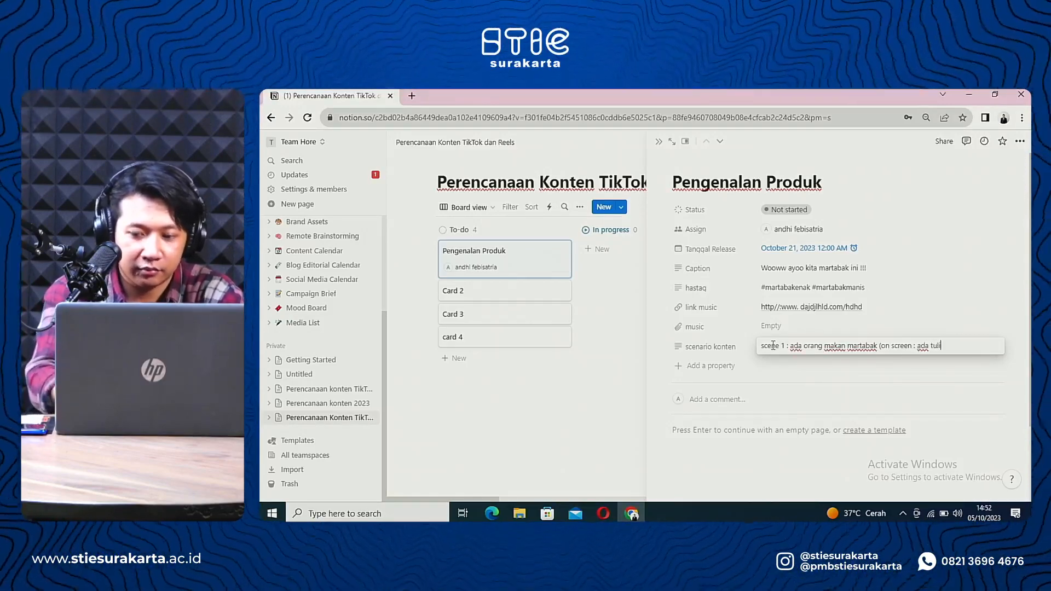
{"action": "type", "text": "san Ma"}
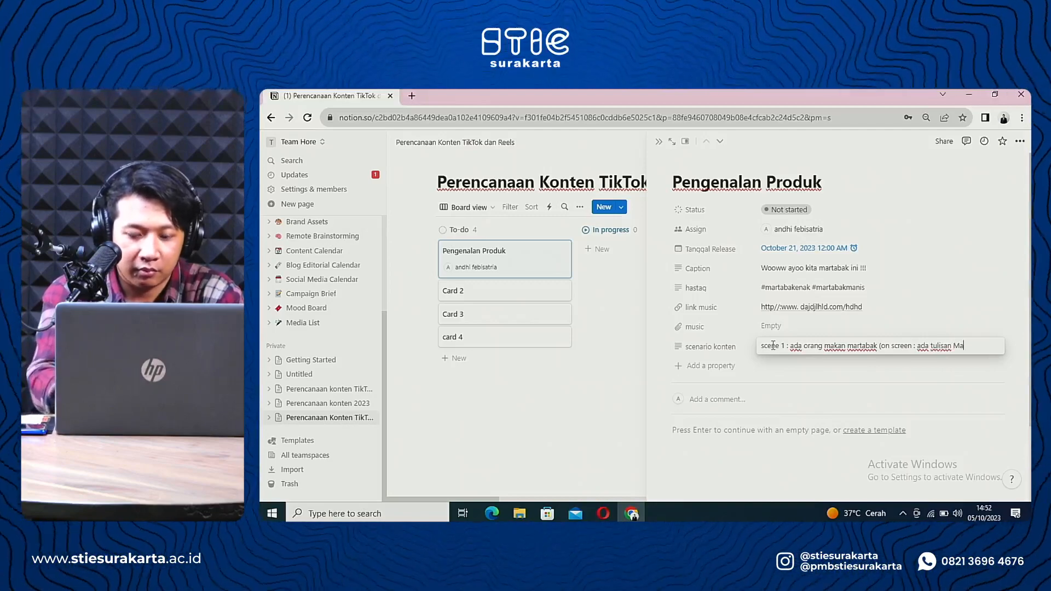
{"action": "type", "text": "rtabak ena"}
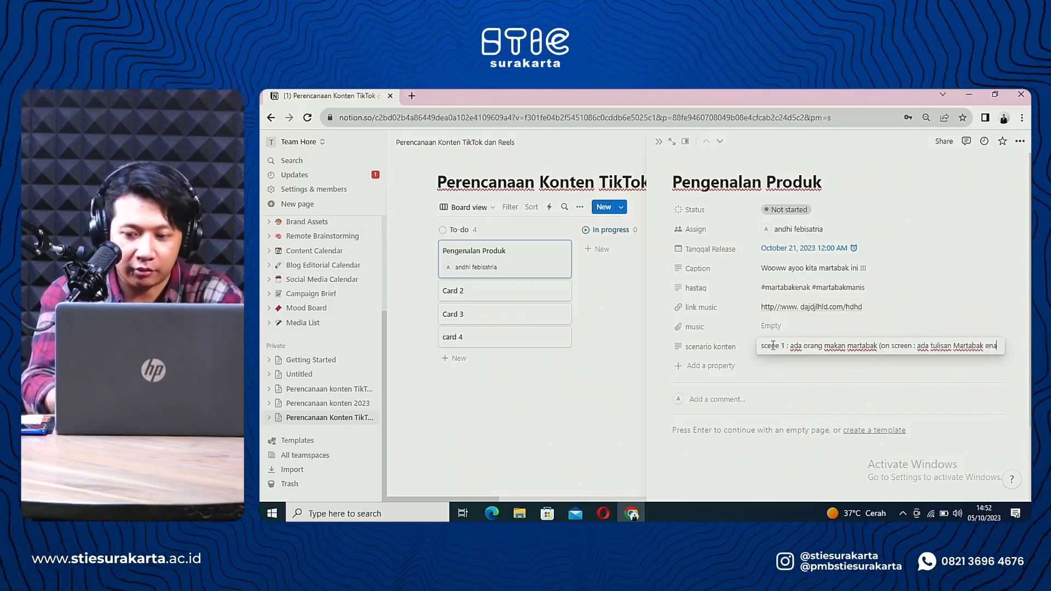
{"action": "type", "text": "k)"}
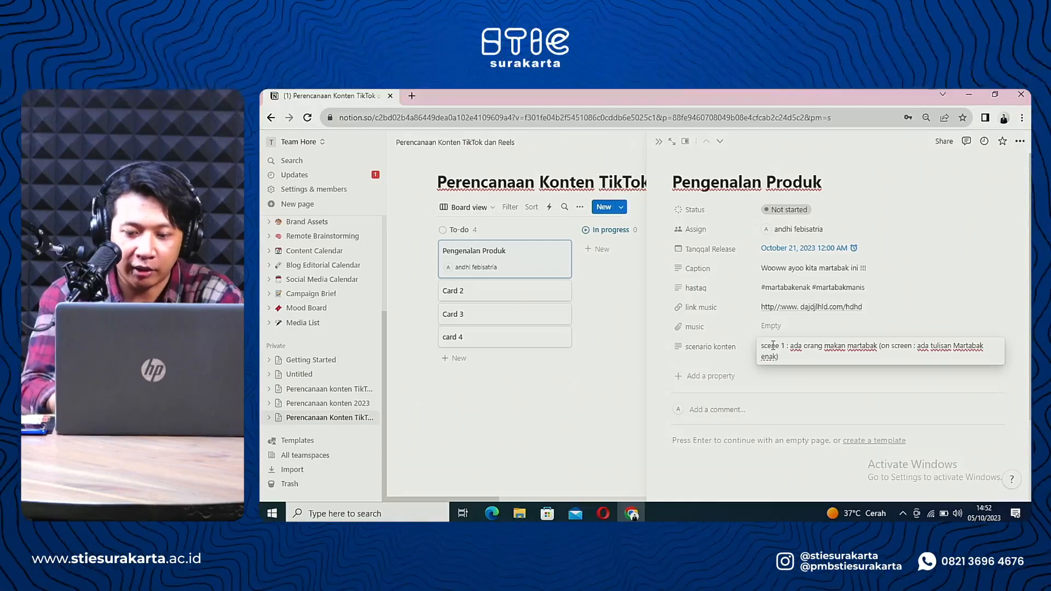
{"action": "left_click", "coordinate": [600, 361]}
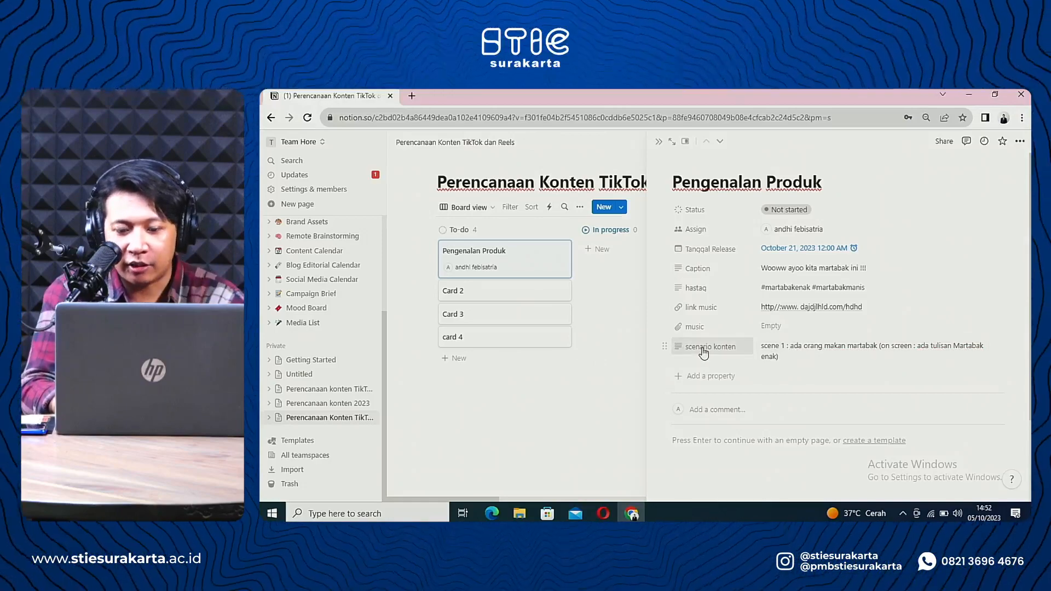
Step: Move the scenario konten property between the Tanggal Release and Caption properties
{"action": "left_click_drag", "start_coordinate": [707, 354], "coordinate": [698, 274]}
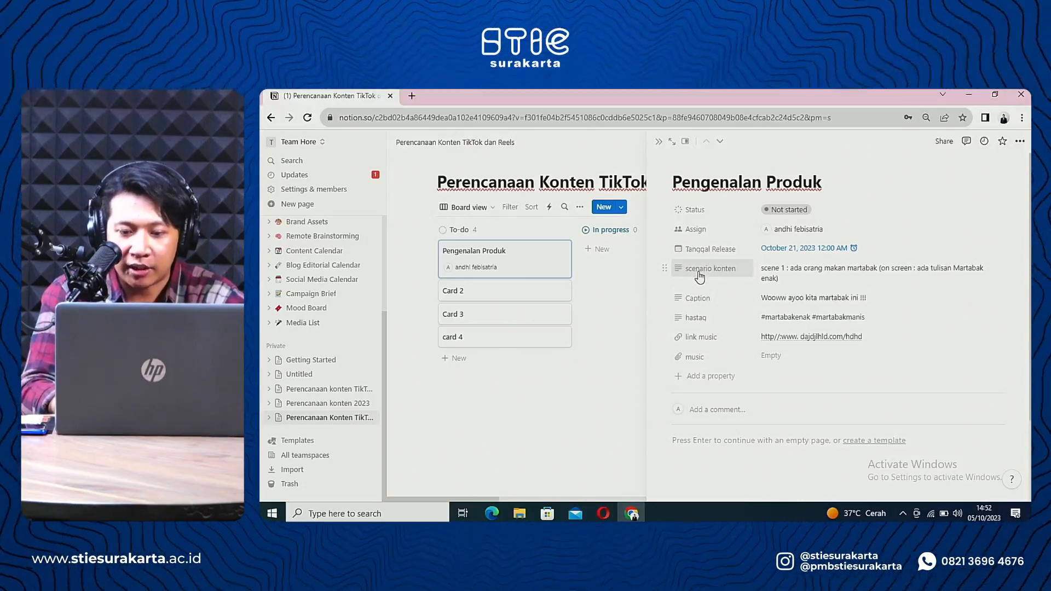
Step: Add a Files & media property to the Pengenalan Produk card
{"action": "left_click", "coordinate": [680, 377]}
{"action": "left_click", "coordinate": [599, 369]}
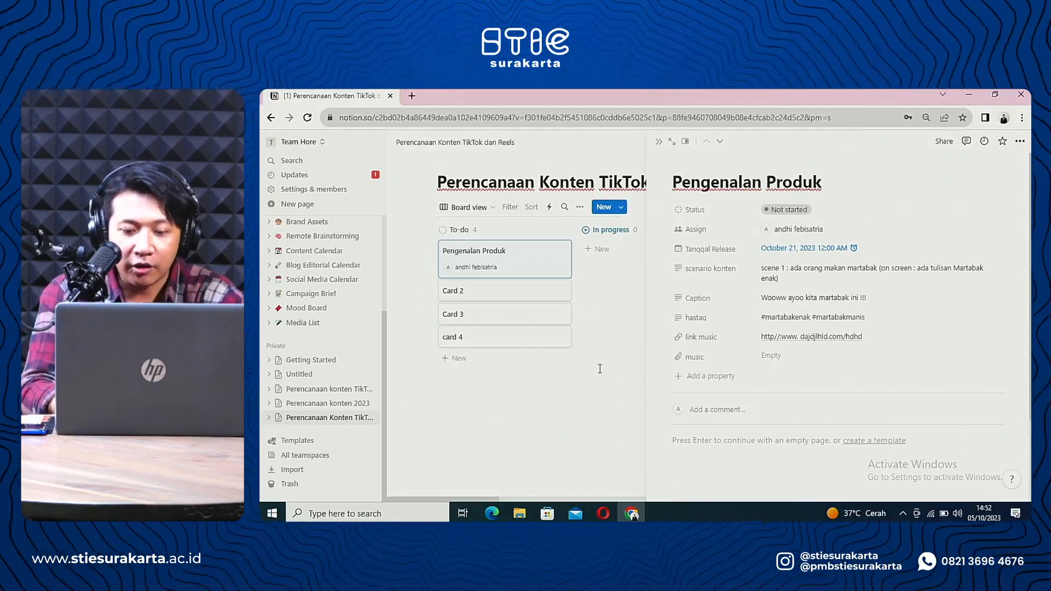
{"action": "left_click", "coordinate": [681, 379]}
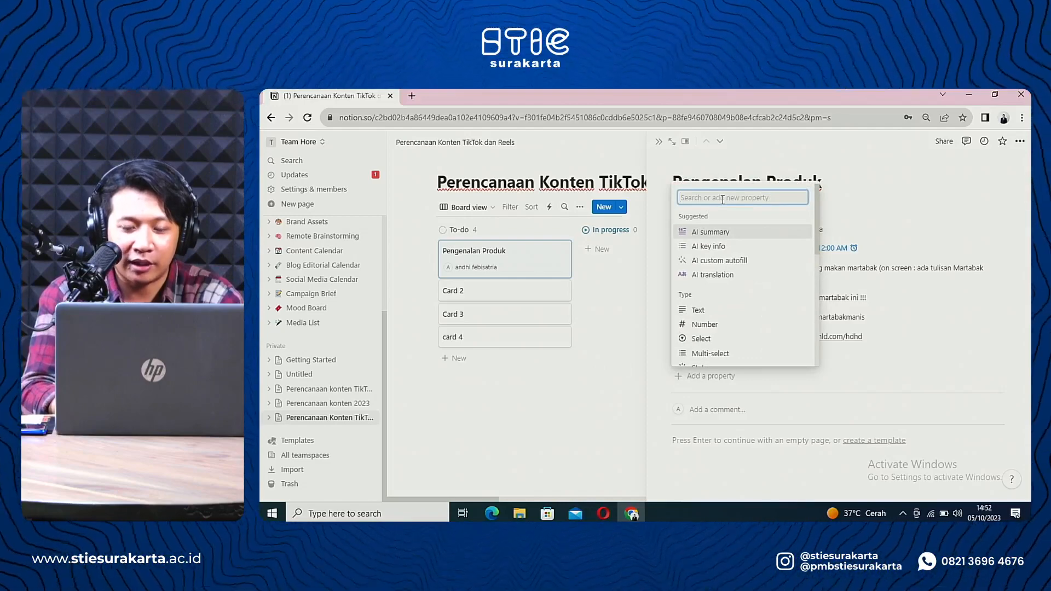
{"action": "type", "text": "v"}
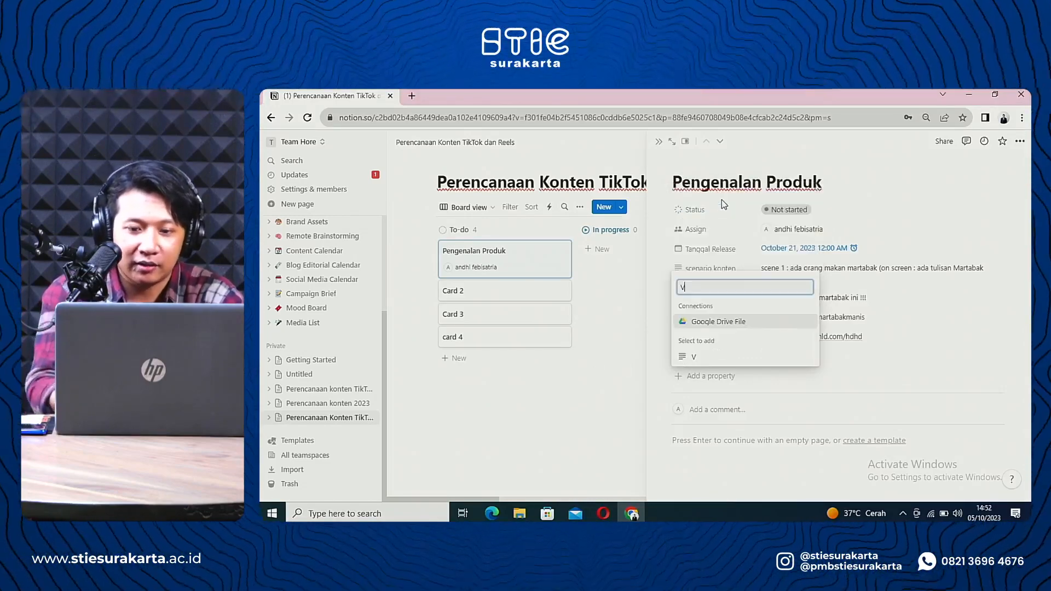
{"action": "key", "text": "BackSpace"}
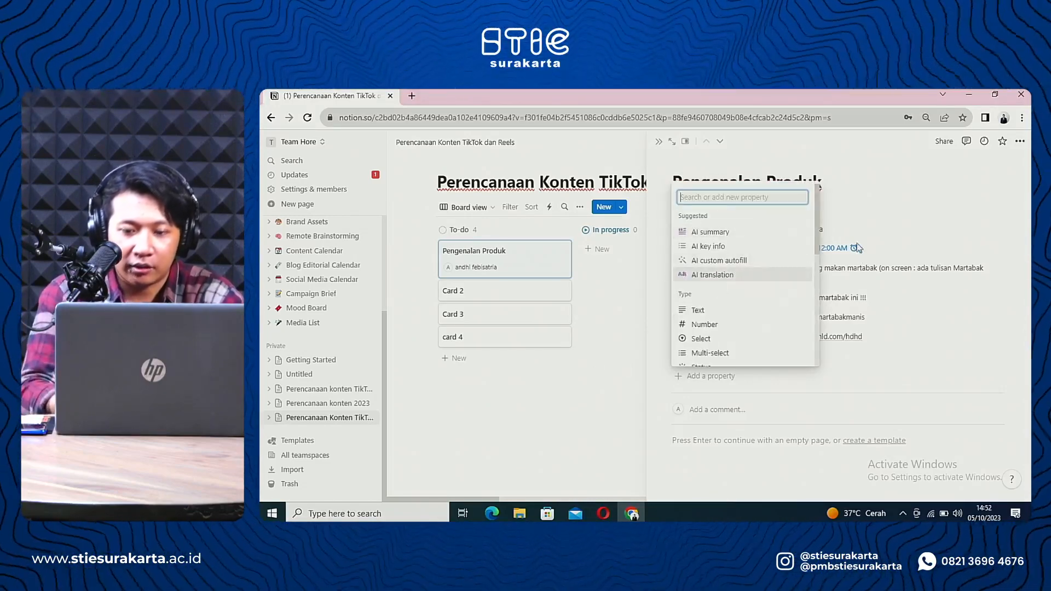
{"action": "left_click_drag", "start_coordinate": [821, 223], "coordinate": [823, 295]}
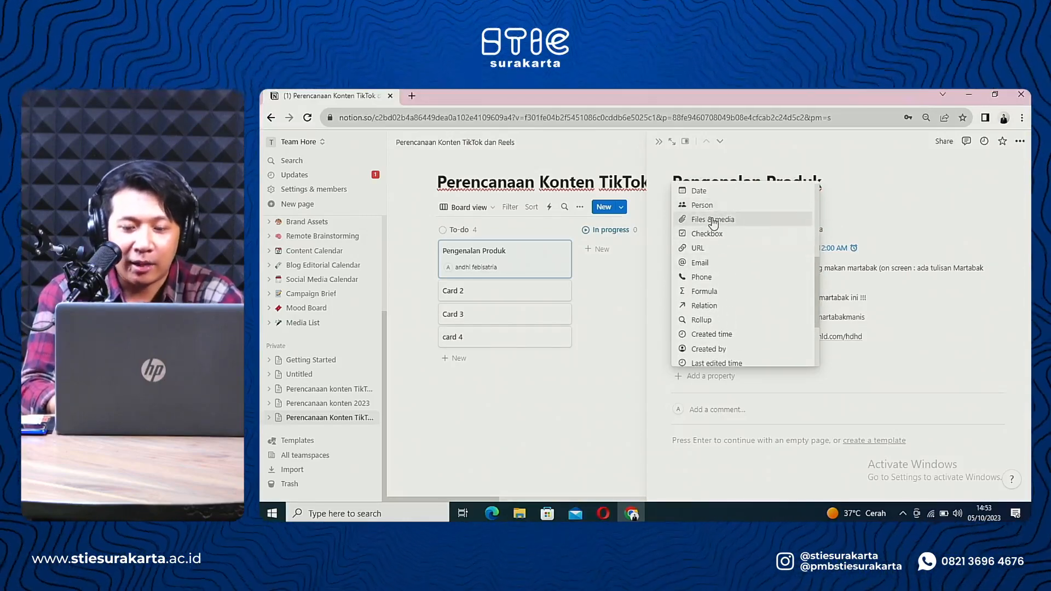
{"action": "left_click", "coordinate": [714, 221]}
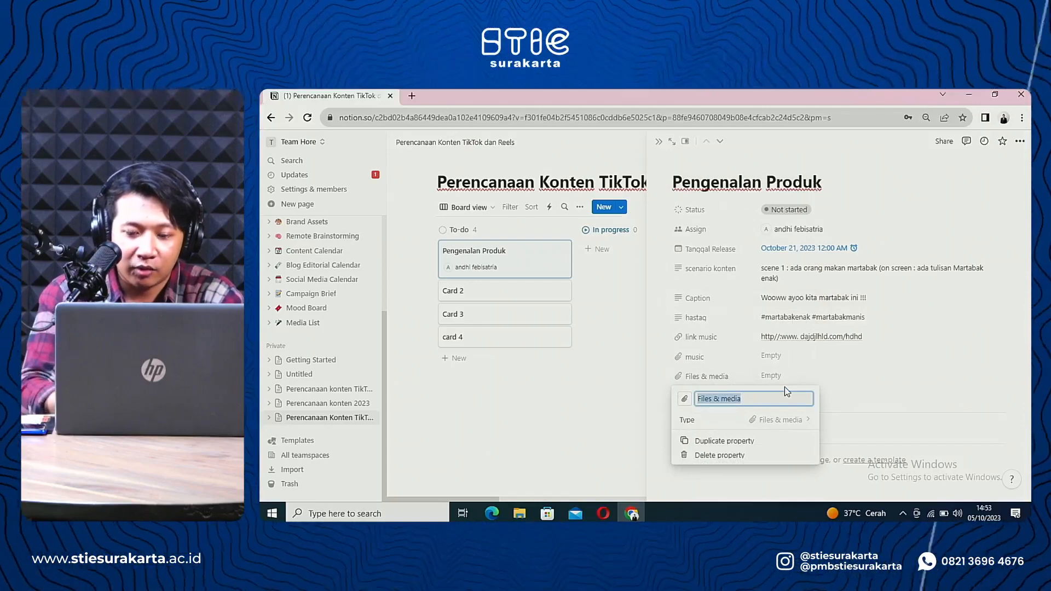
Step: Name the new files property "Video Fix" and view its file upload options without adding a file
{"action": "key", "text": "BackSpace"}
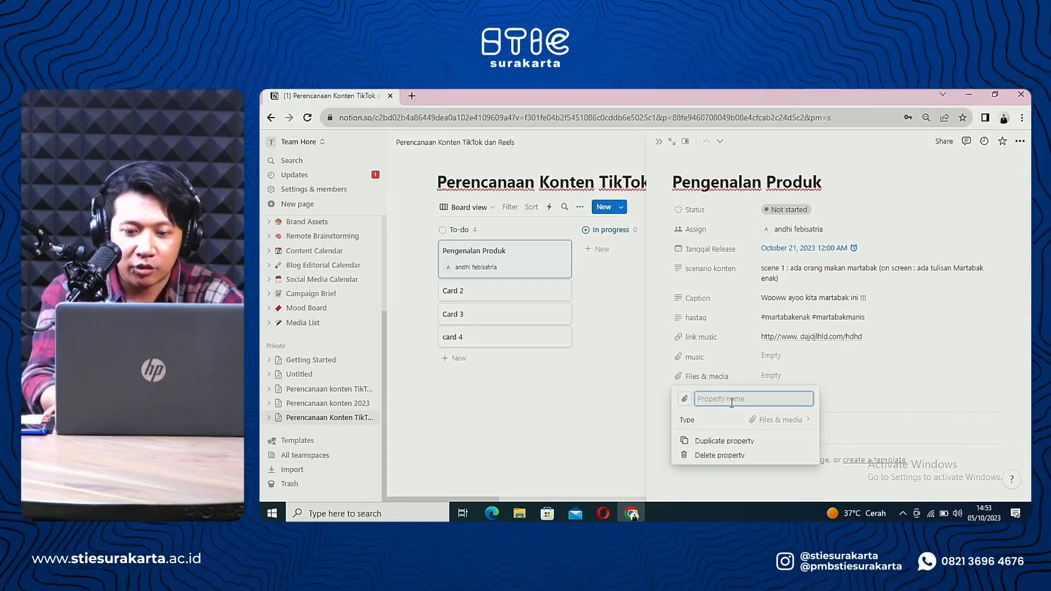
{"action": "type", "text": "Vid"}
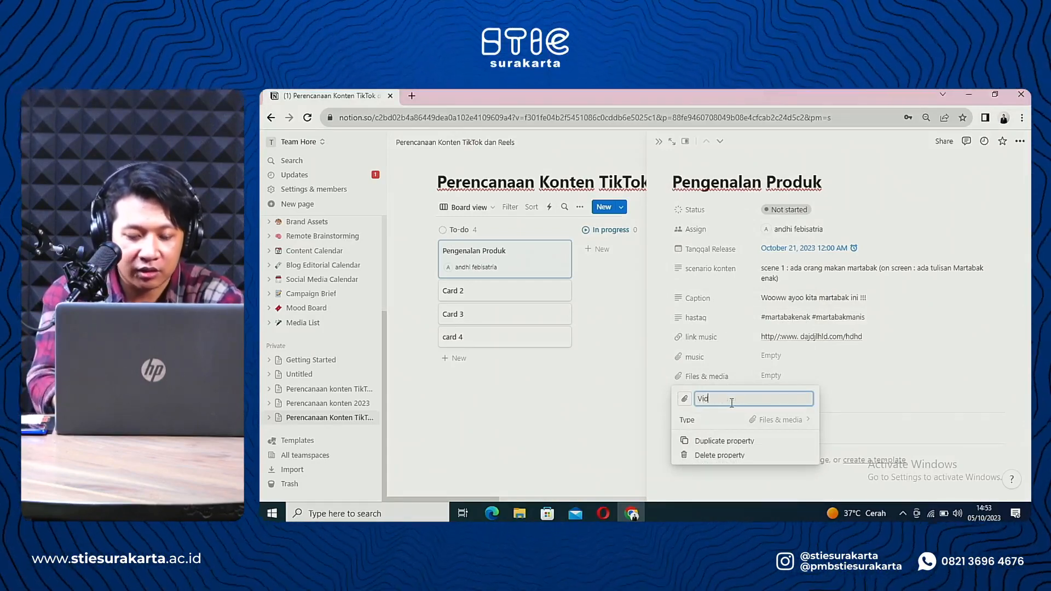
{"action": "type", "text": "eo P"}
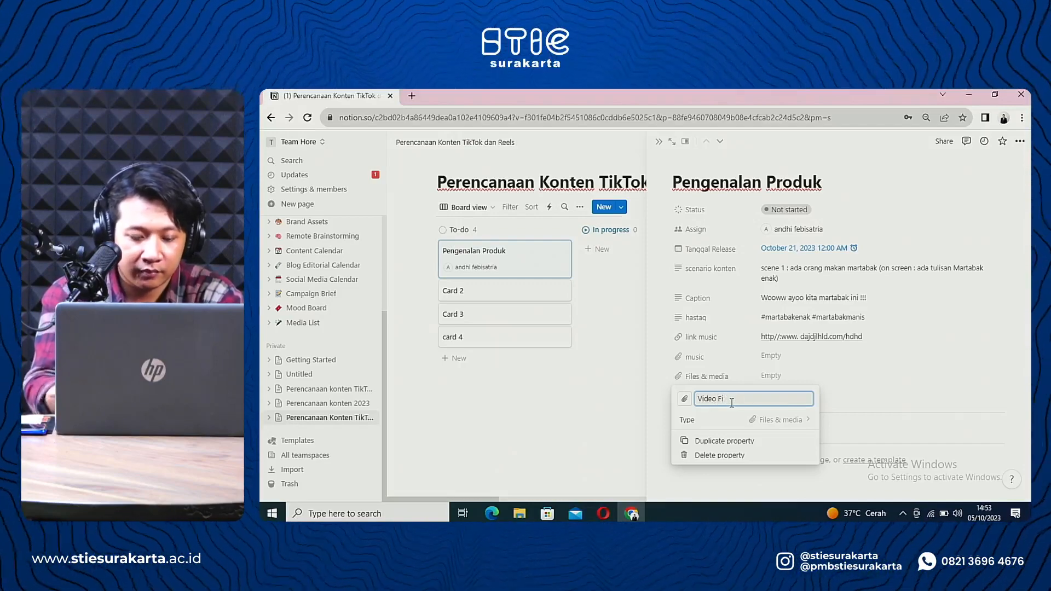
{"action": "left_click", "coordinate": [628, 407]}
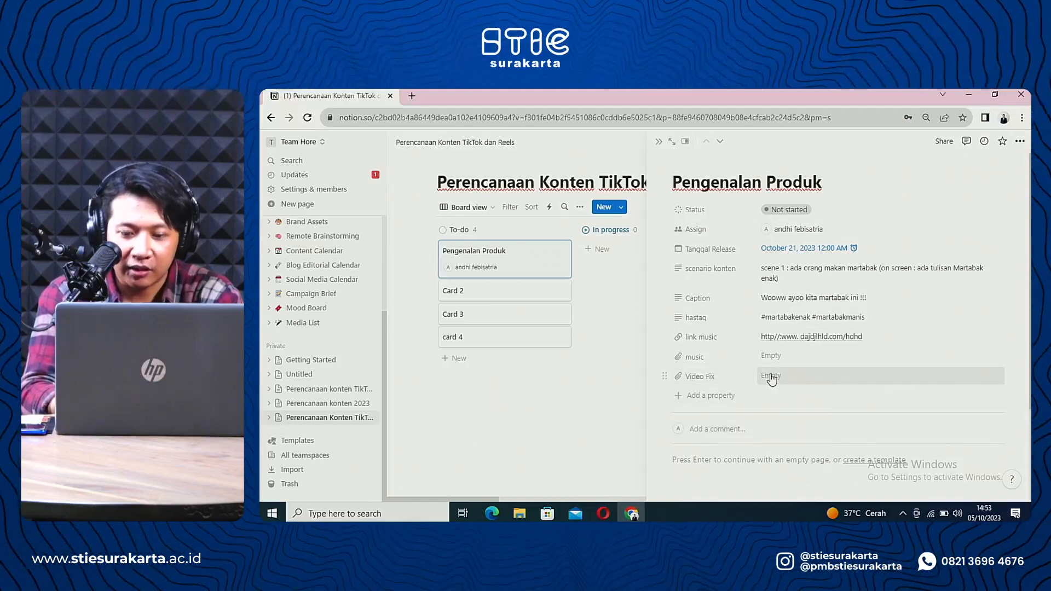
{"action": "left_click", "coordinate": [772, 378]}
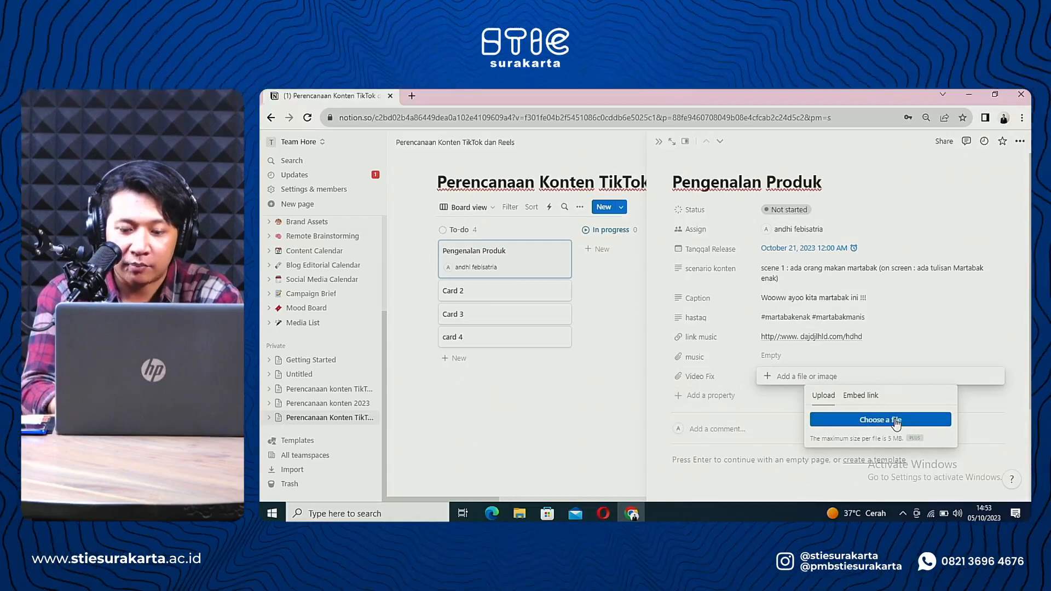
{"action": "left_click", "coordinate": [612, 399]}
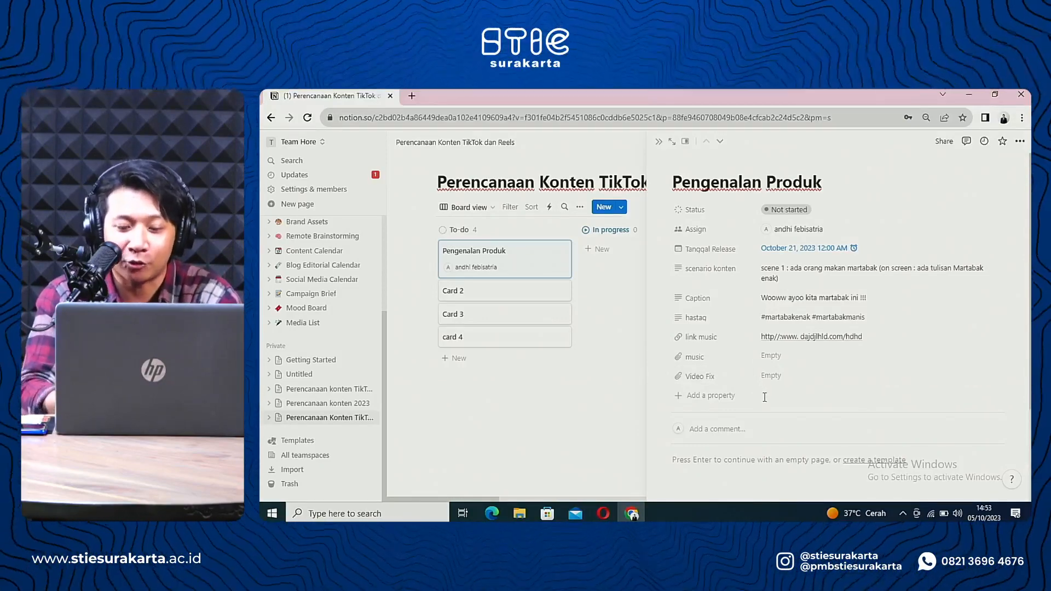
Step: Draft a comment on the Pengenalan Produk card reading "ini saya punya inspirasi konten untuk filter dan music nya"
{"action": "left_click", "coordinate": [706, 429]}
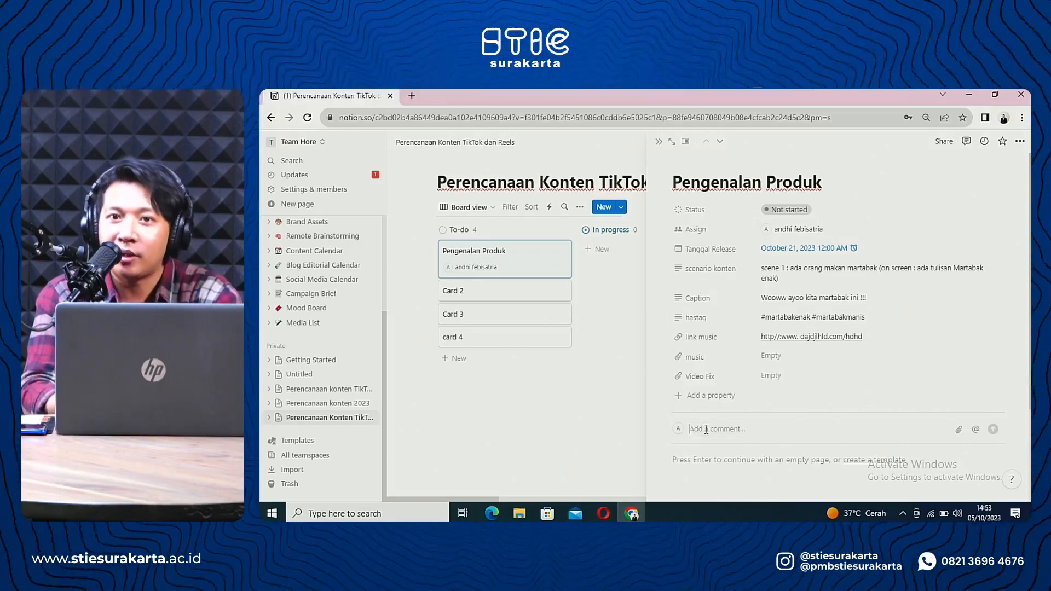
{"action": "type", "text": "ini"}
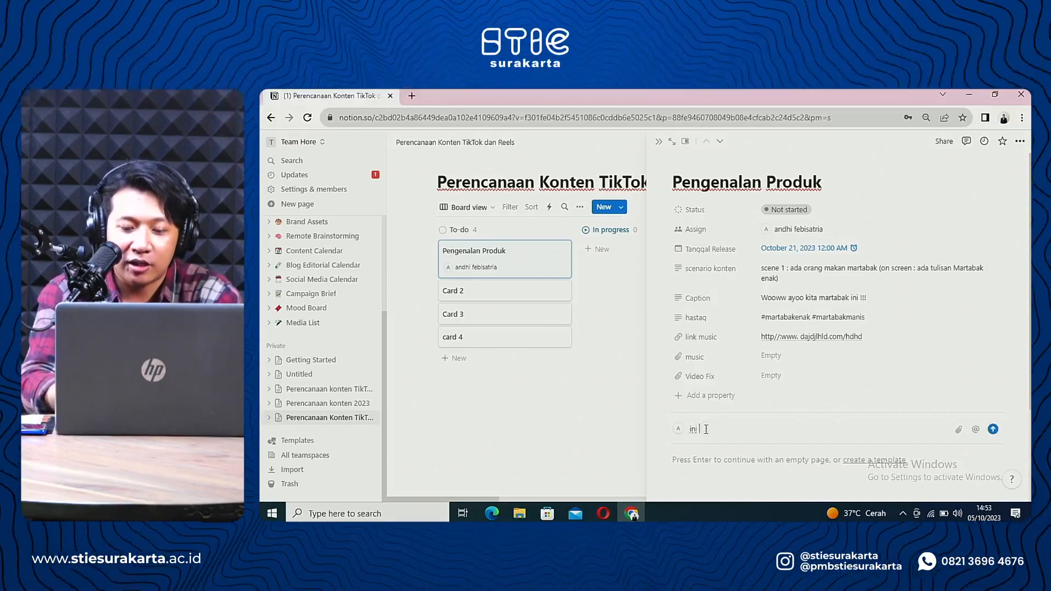
{"action": "type", "text": " saya"}
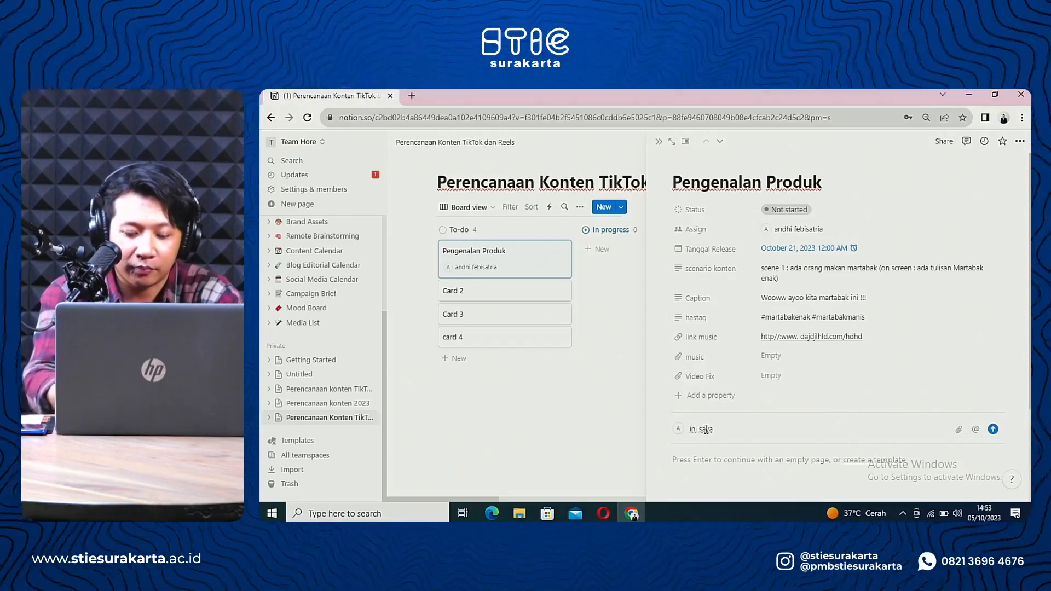
{"action": "type", "text": " pinya"}
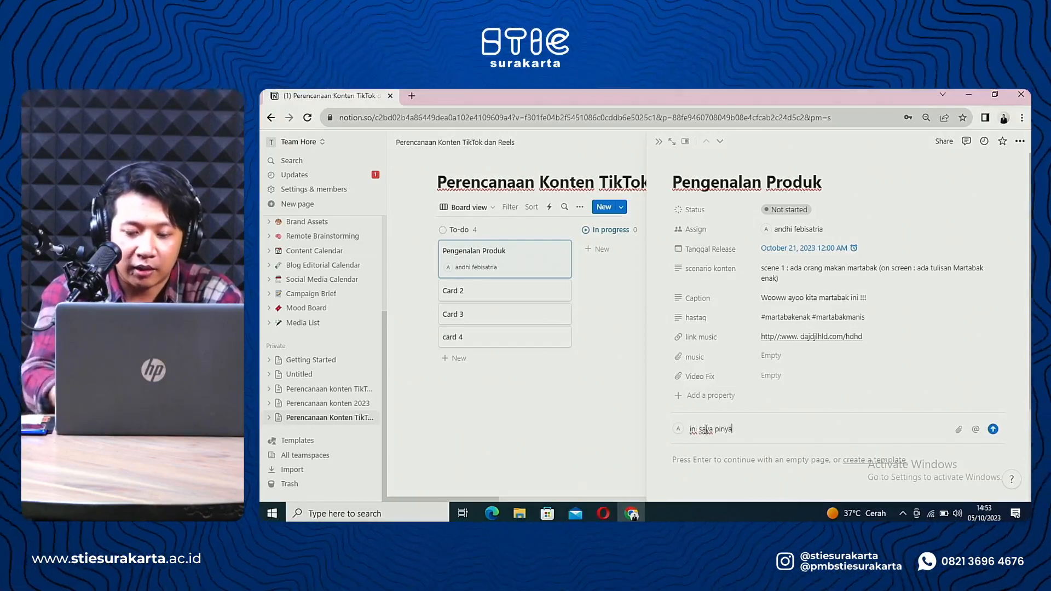
{"action": "key", "text": "BackSpace"}
{"action": "key", "text": "BackSpace"}
{"action": "key", "text": "BackSpace"}
{"action": "key", "text": "BackSpace"}
{"action": "type", "text": "unya i"}
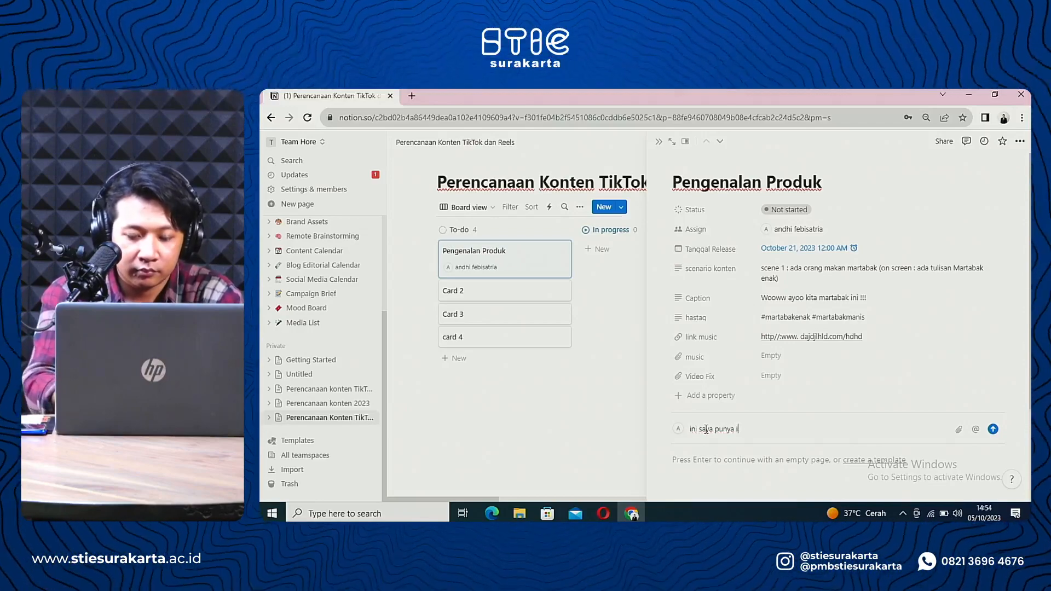
{"action": "type", "text": "nspirasi konten "}
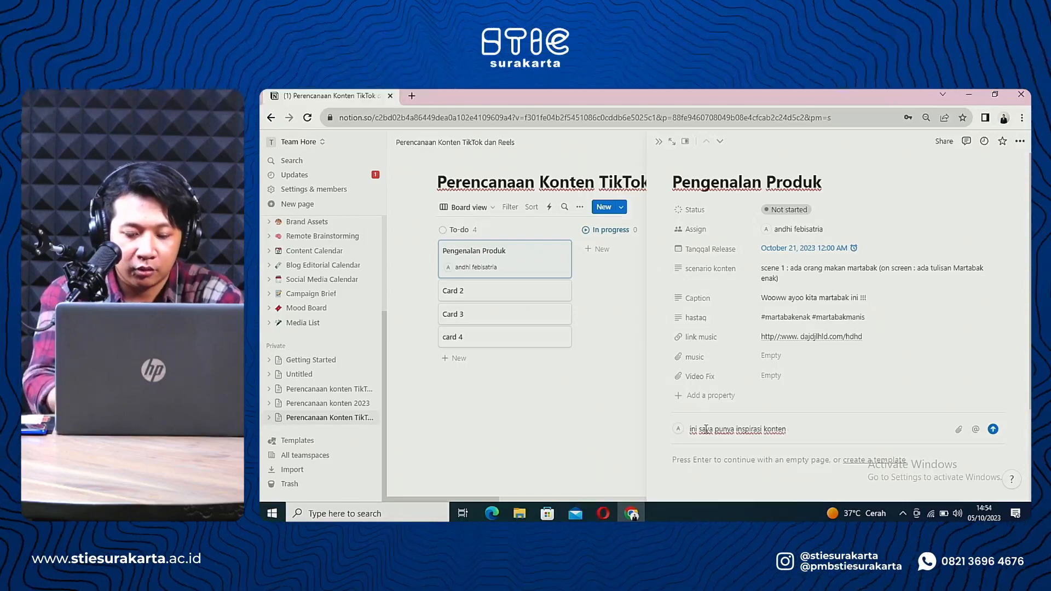
{"action": "type", "text": "untuk "}
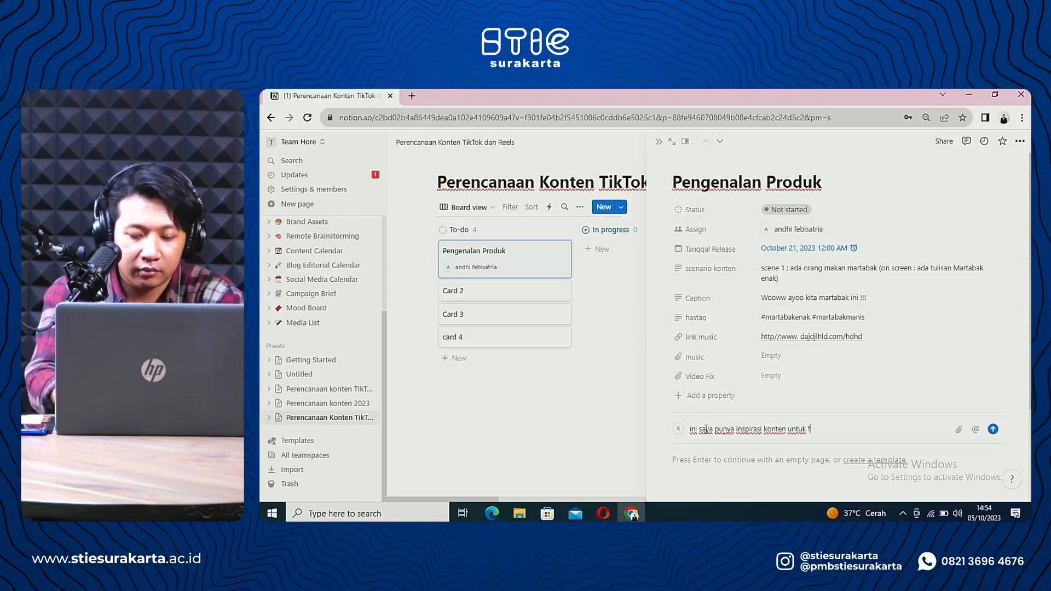
{"action": "type", "text": "filter d"}
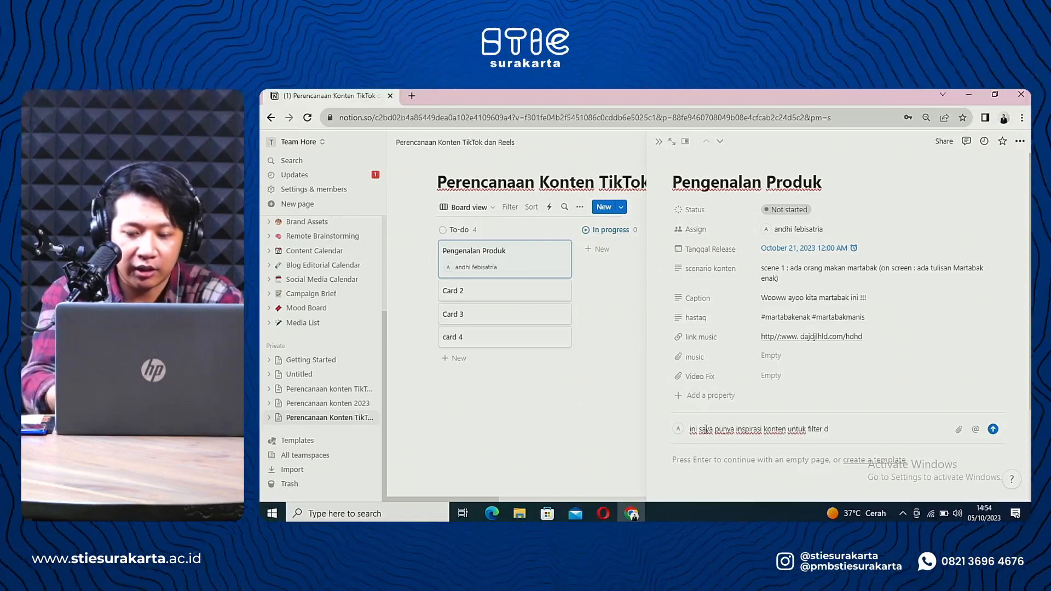
{"action": "type", "text": "an music"}
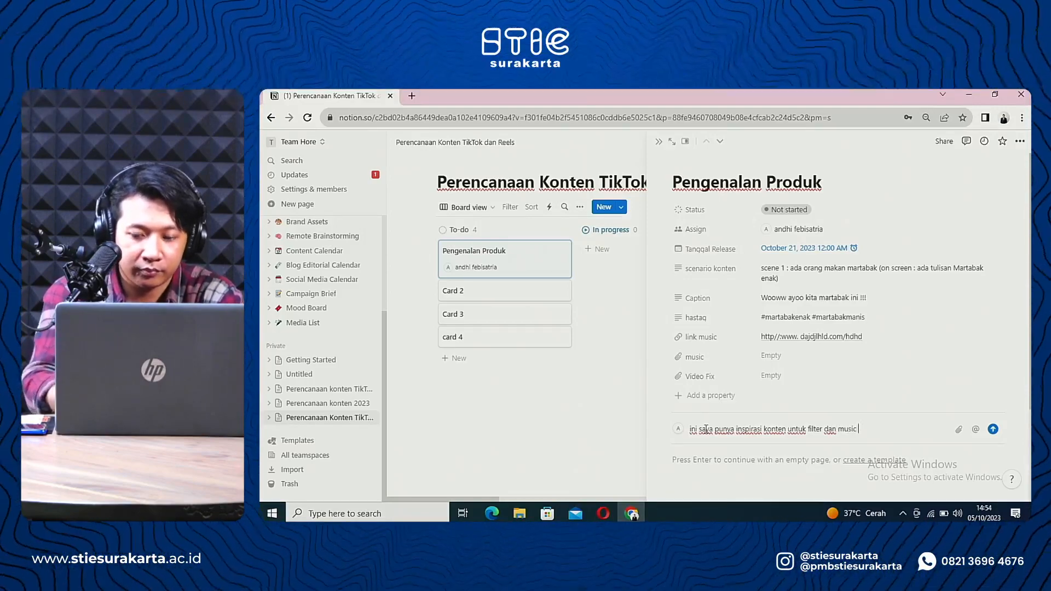
{"action": "type", "text": " nya"}
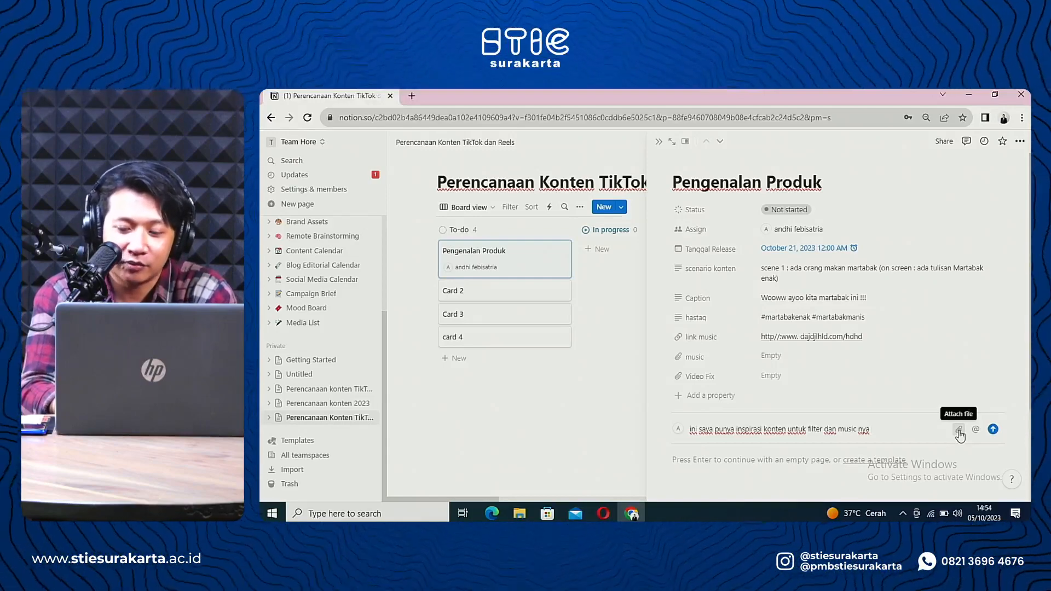
Step: Browse the Downloads folder for a comment attachment and close the file picker without attaching anything
{"action": "left_click", "coordinate": [959, 430]}
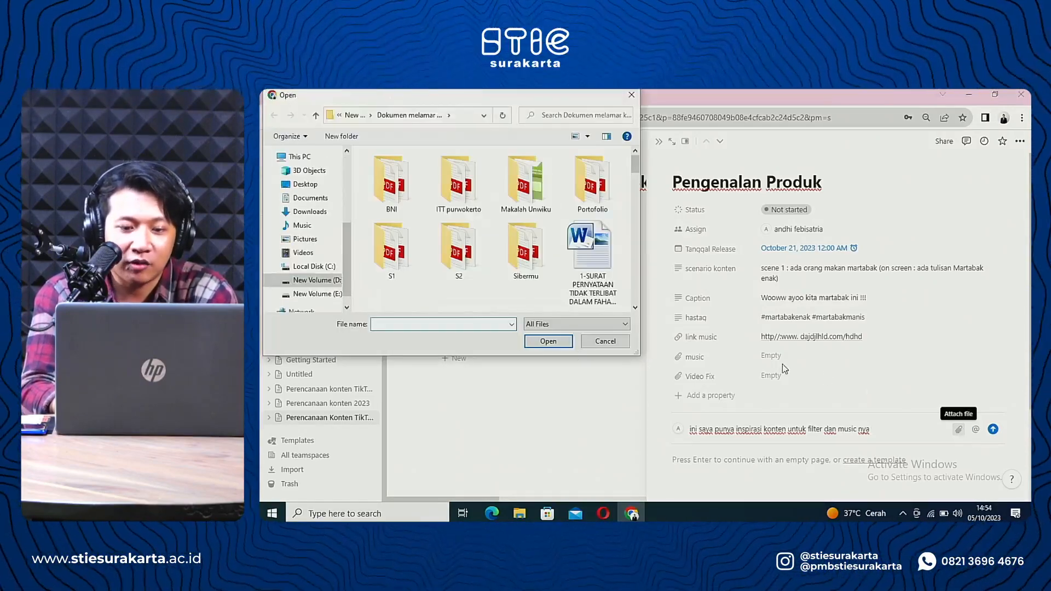
{"action": "left_click", "coordinate": [310, 198]}
{"action": "left_click", "coordinate": [310, 212]}
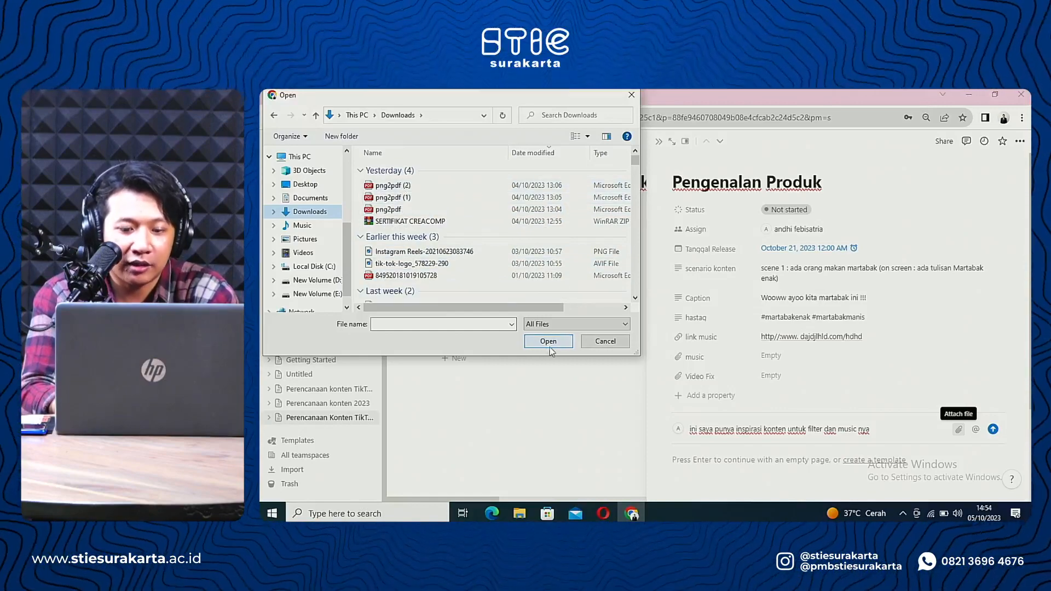
{"action": "left_click", "coordinate": [608, 344]}
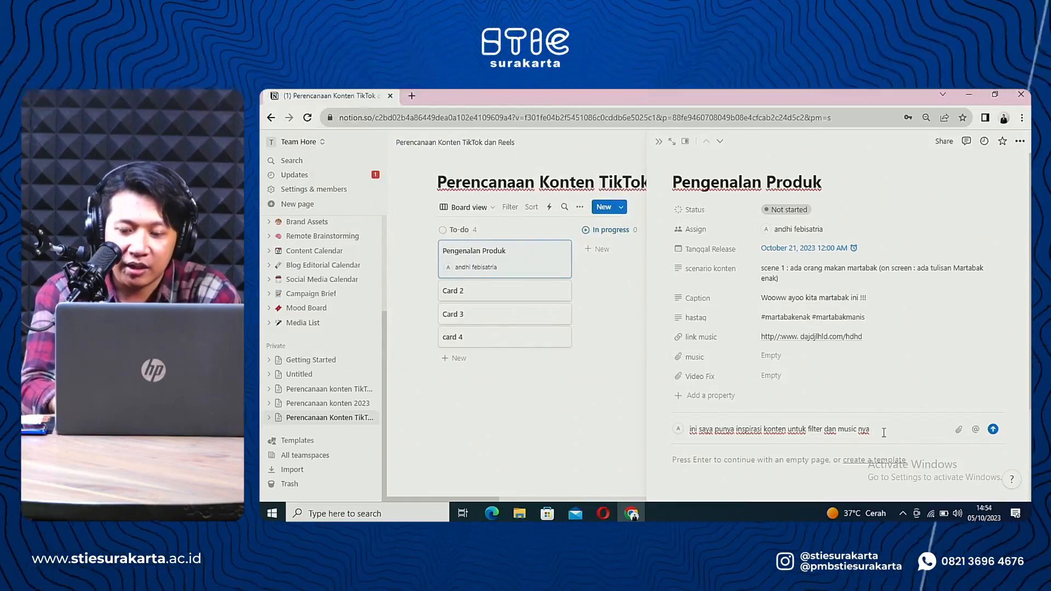
Step: Mention the card's assignee at the end of the drafted comment
{"action": "left_click", "coordinate": [976, 431]}
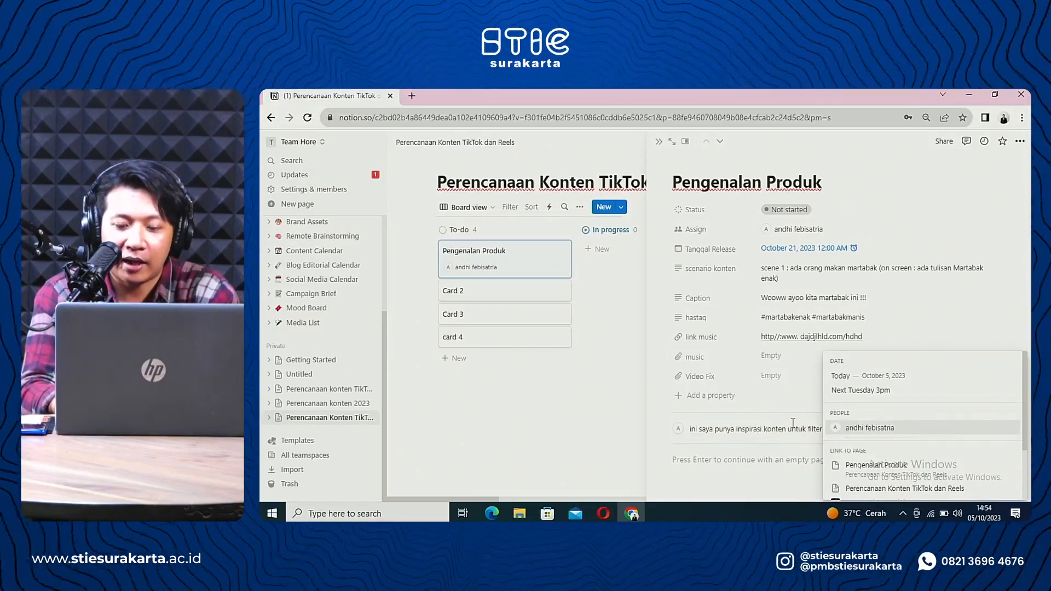
{"action": "left_click", "coordinate": [860, 428]}
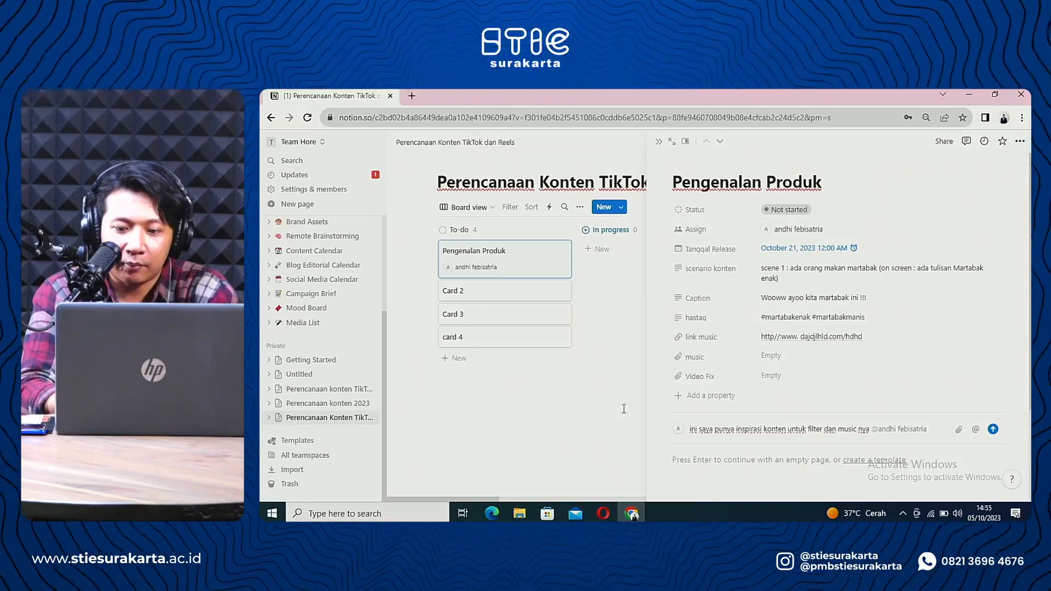
Step: Add a Text property named "Alat-alat untuk ngonten" to the Pengenalan Produk card
{"action": "left_click", "coordinate": [678, 396]}
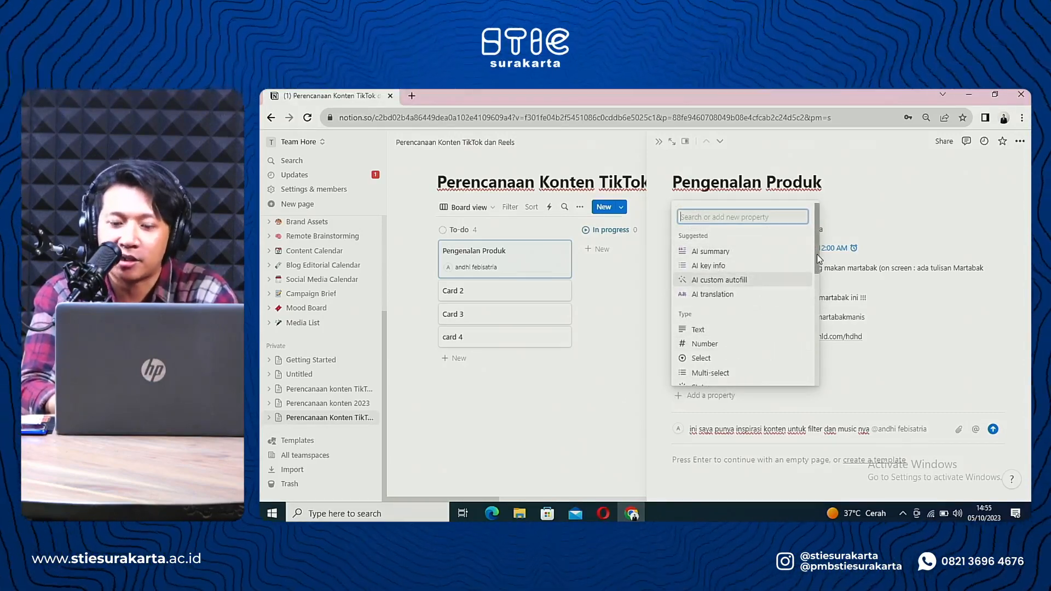
{"action": "scroll", "coordinate": [817, 254], "scroll_direction": "down", "scroll_amount": 2}
{"action": "left_click", "coordinate": [702, 249]}
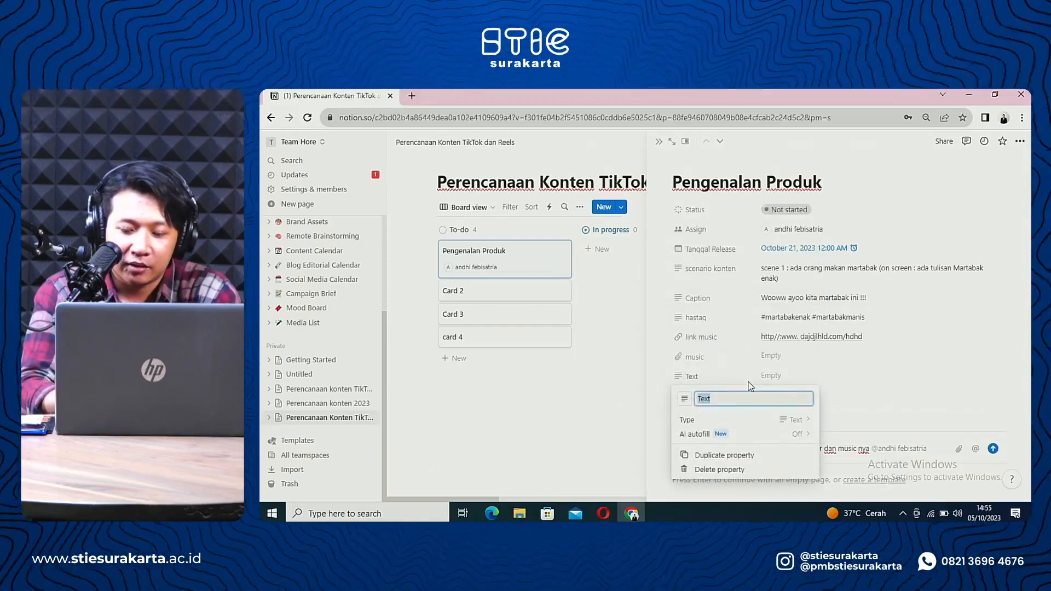
{"action": "key", "text": "BackSpace"}
{"action": "type", "text": "Alat-a"}
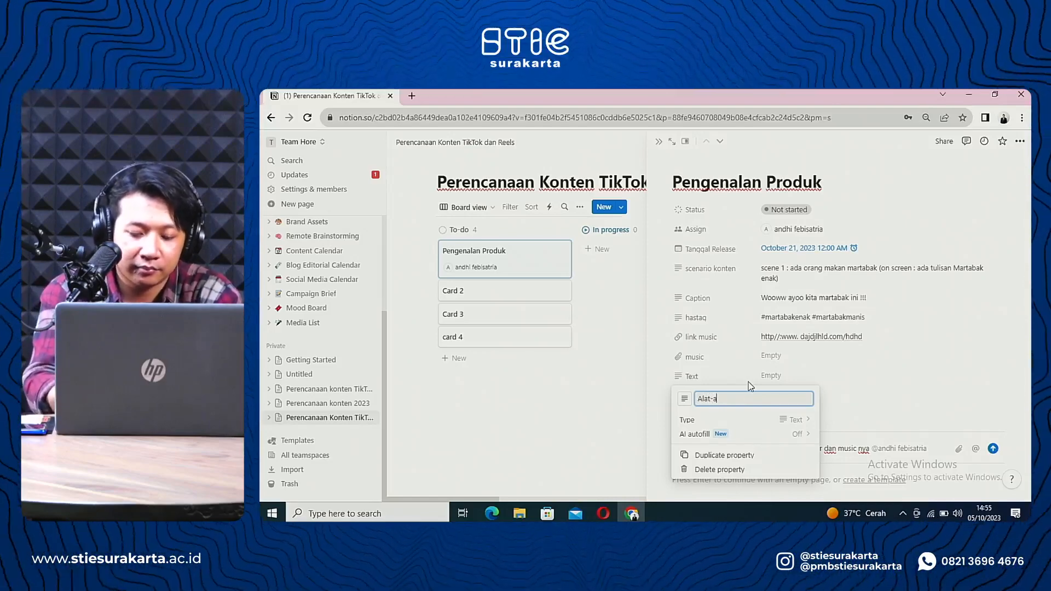
{"action": "type", "text": "lat untuk"}
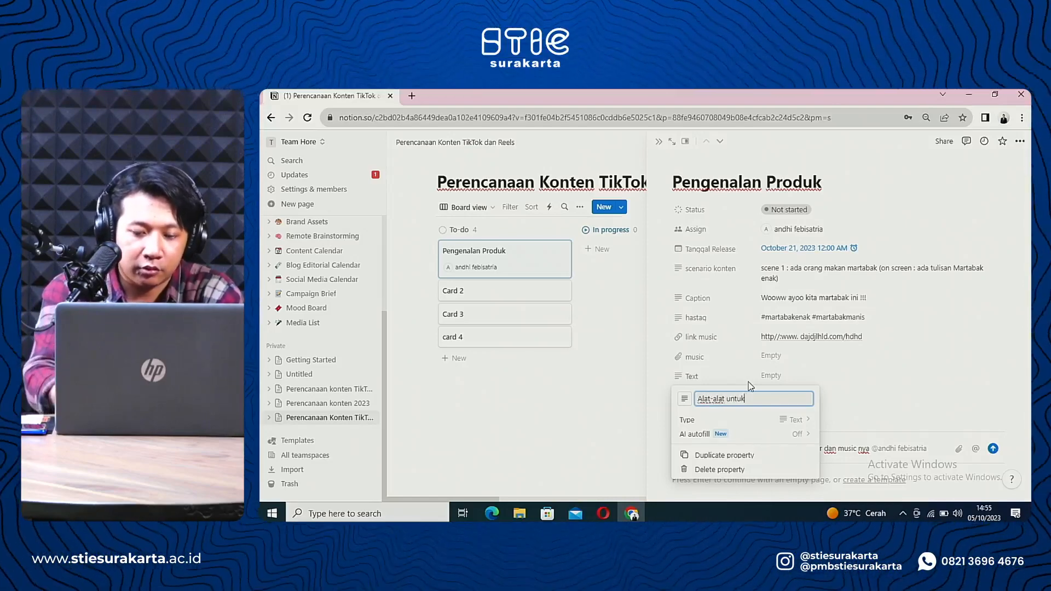
{"action": "type", "text": " ng"}
{"action": "type", "text": "onet"}
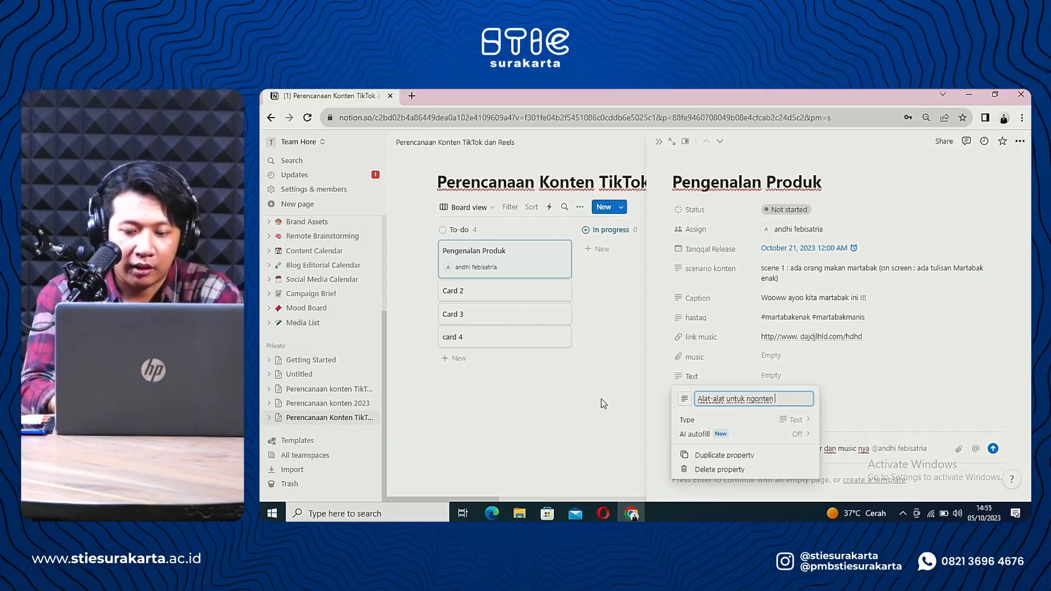
{"action": "key", "text": "Return"}
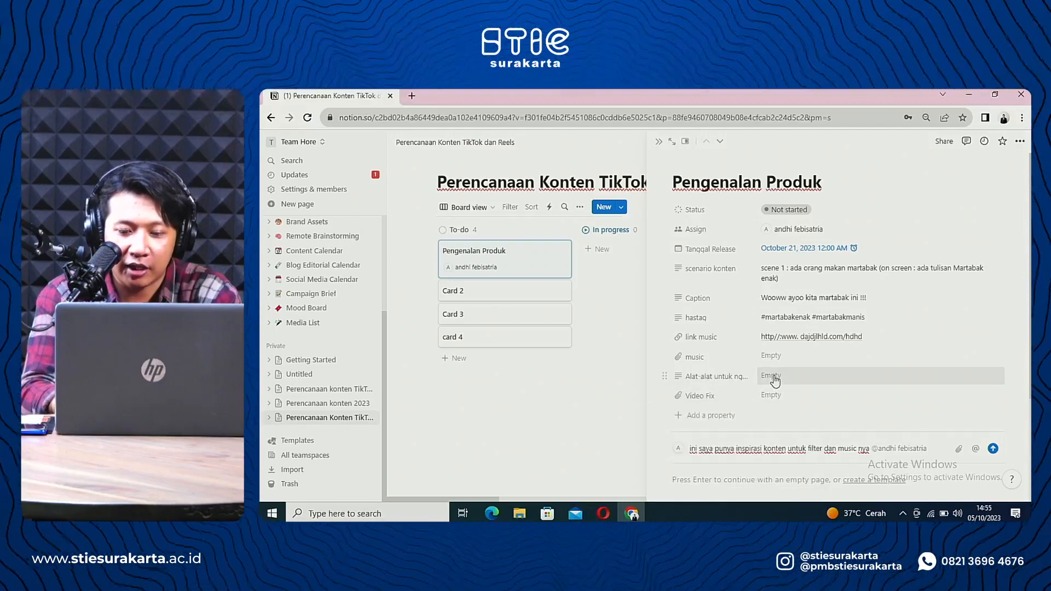
Step: Fill in the Alat-alat untuk ngonten property with "tripod, ada lampu lighting"
{"action": "left_click", "coordinate": [773, 377]}
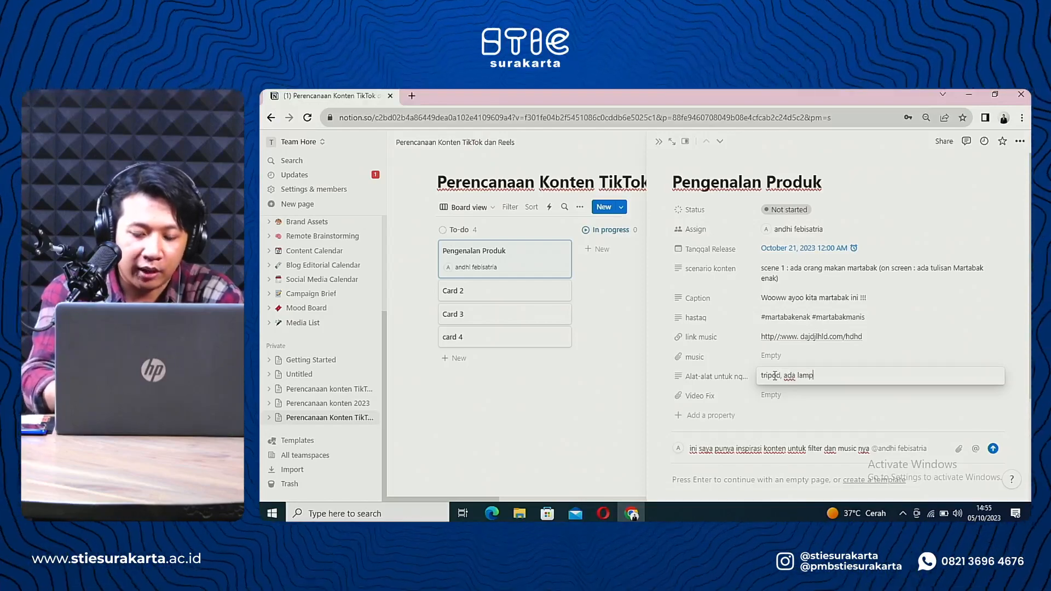
{"action": "type", "text": "tripod, ada lampu lighting"}
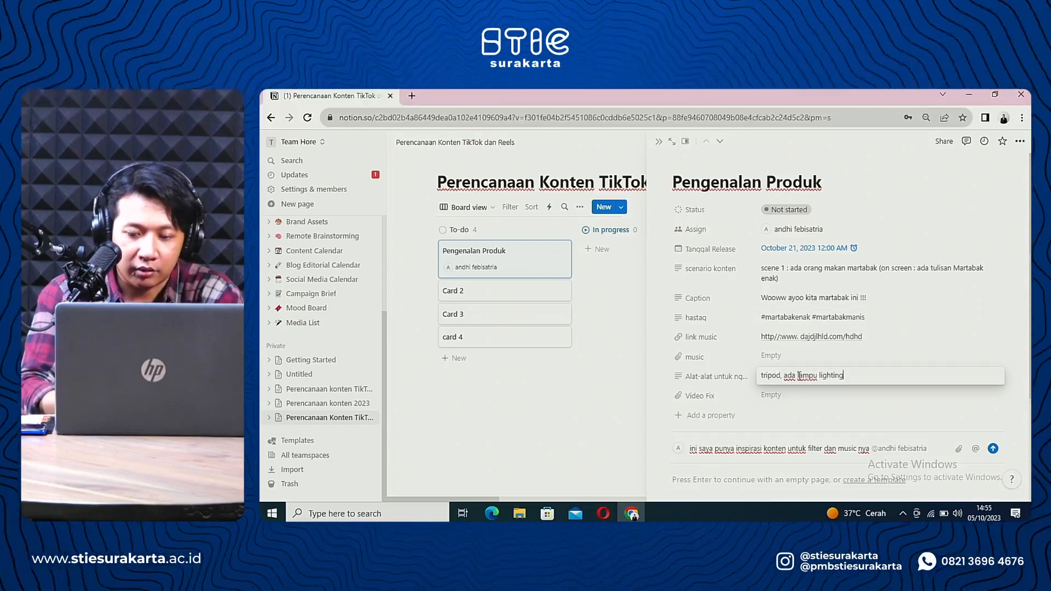
Step: Change the Alat-alat untuk ngonten property to "tripod, ampu lighting, kamera" and close the Pengenalan Produk card
{"action": "key", "text": "BackSpace"}
{"action": "key", "text": "BackSpace"}
{"action": "key", "text": "BackSpace"}
{"action": "key", "text": "BackSpace"}
{"action": "key", "text": "BackSpace"}
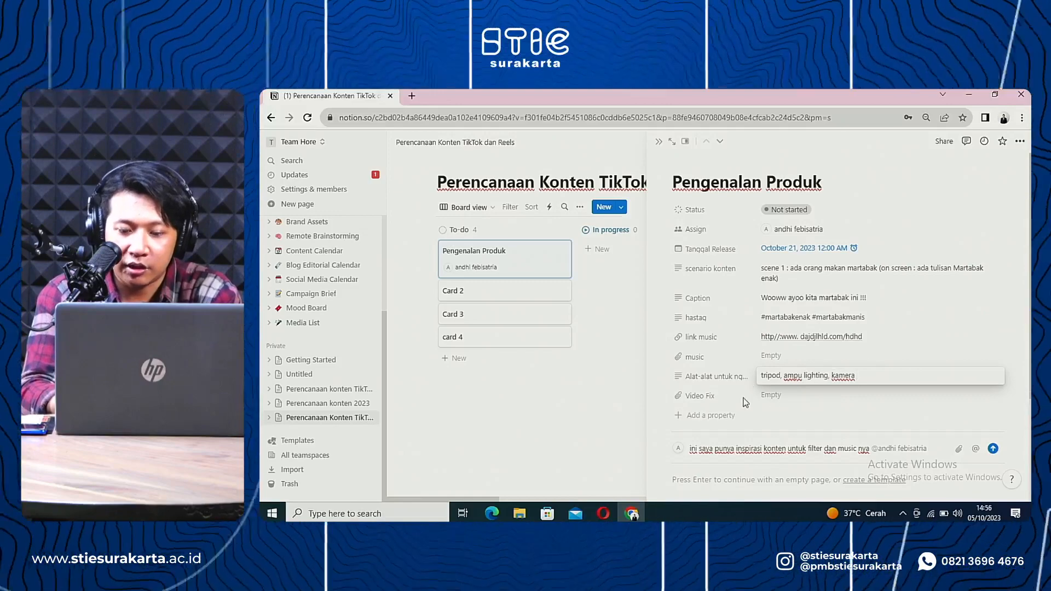
{"action": "left_click", "coordinate": [596, 408]}
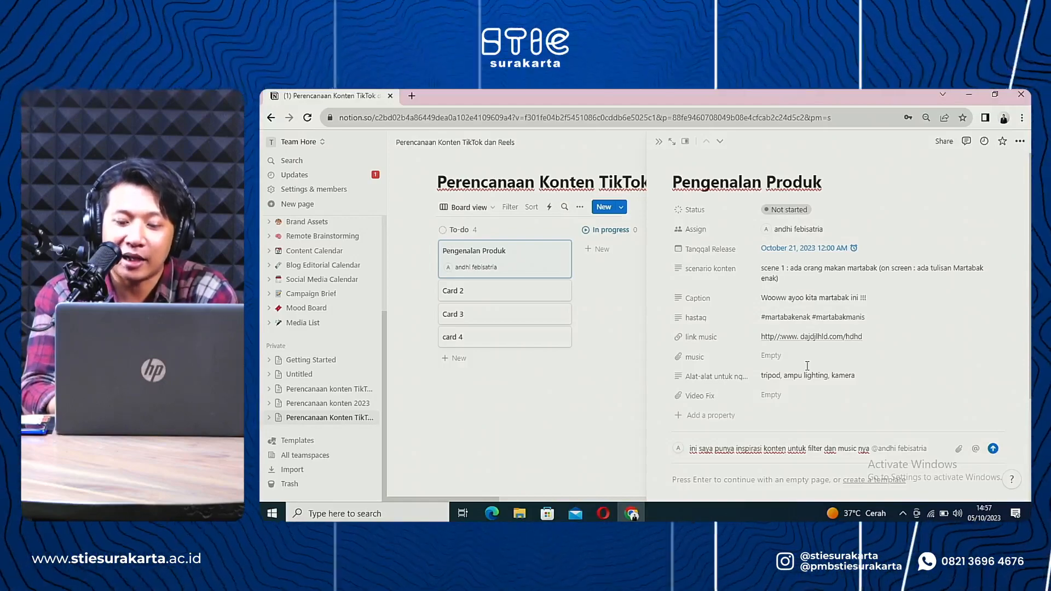
{"action": "left_click", "coordinate": [645, 378]}
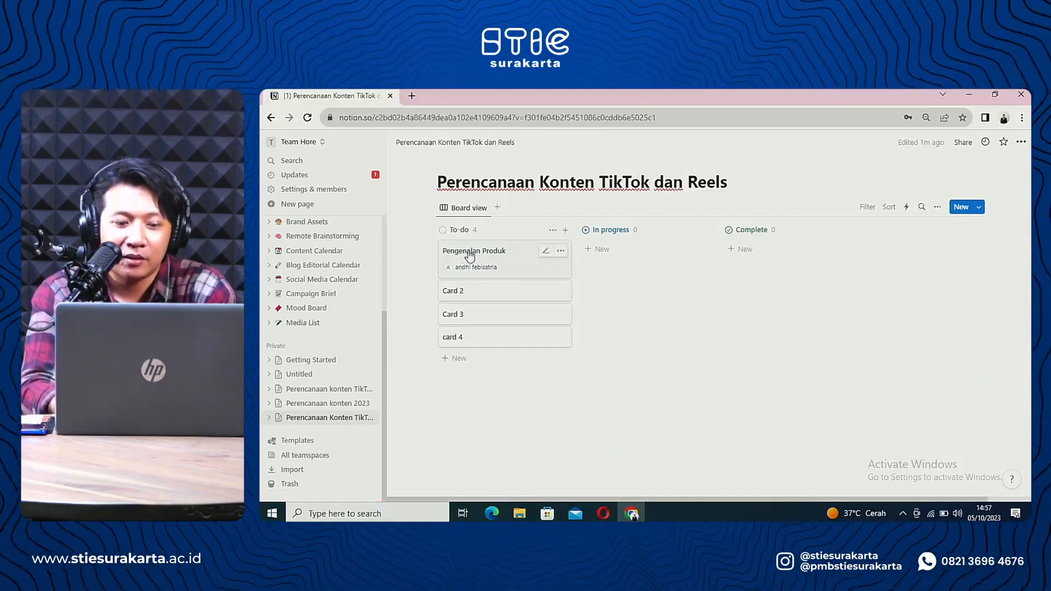
Step: Give the Pengenalan Produk card a custom icon by uploading tik-tok-logo_578229-290 from the Downloads folder
{"action": "left_click", "coordinate": [547, 254]}
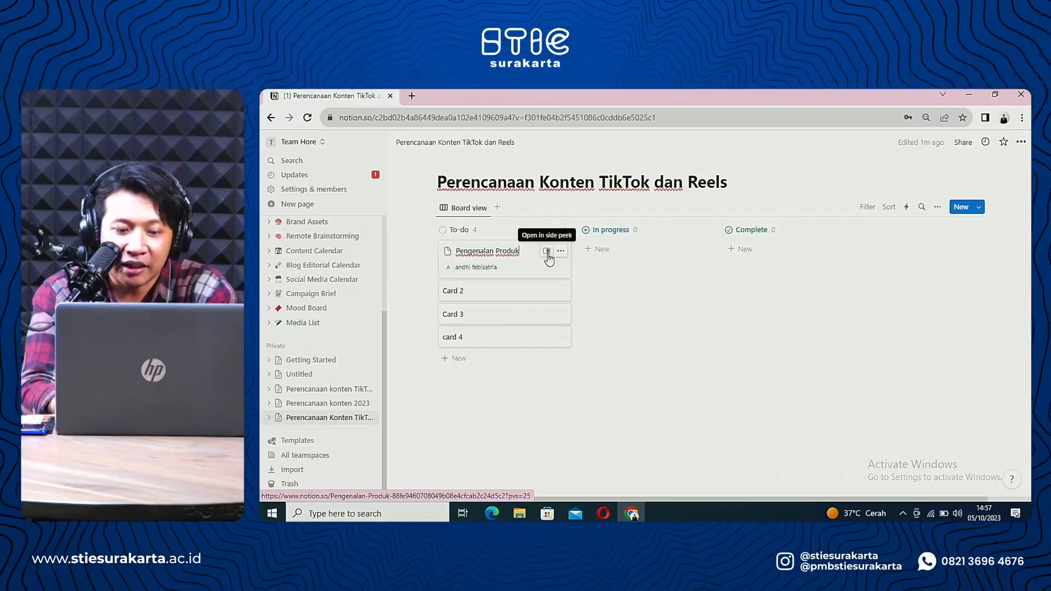
{"action": "left_click", "coordinate": [448, 253]}
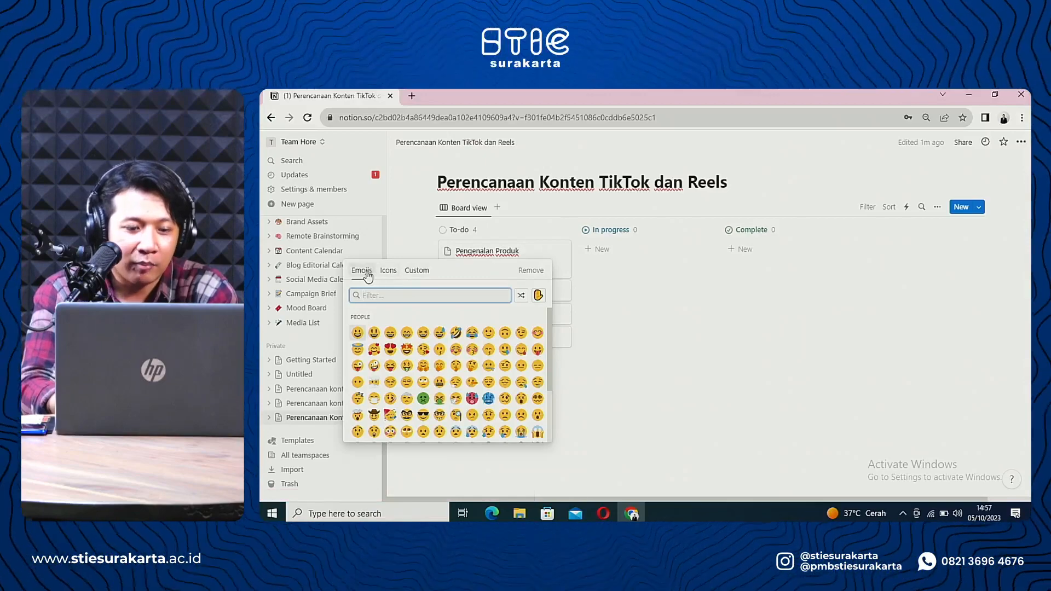
{"action": "left_click", "coordinate": [417, 271]}
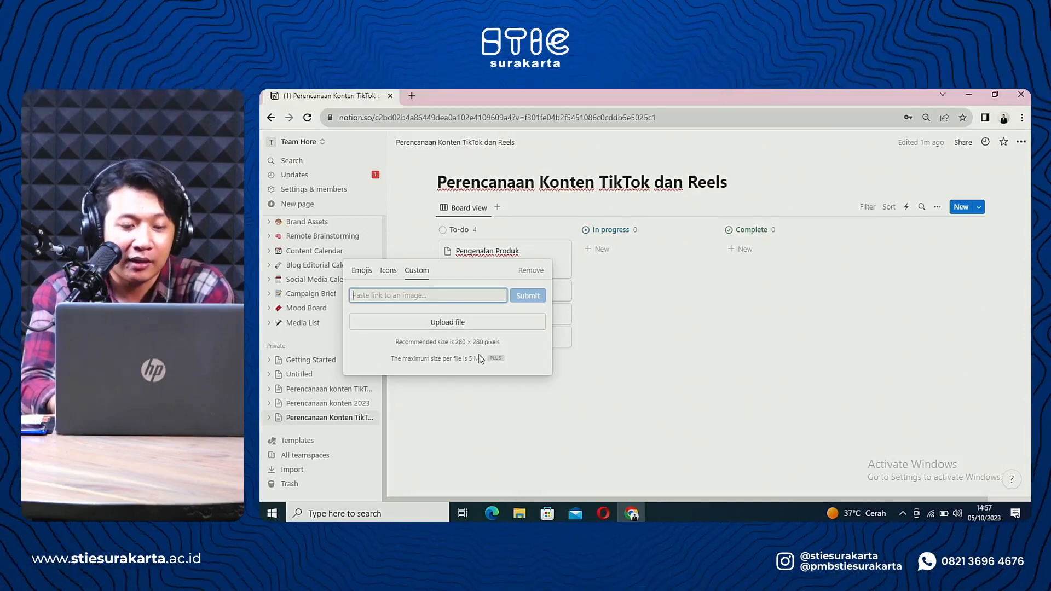
{"action": "left_click", "coordinate": [460, 327]}
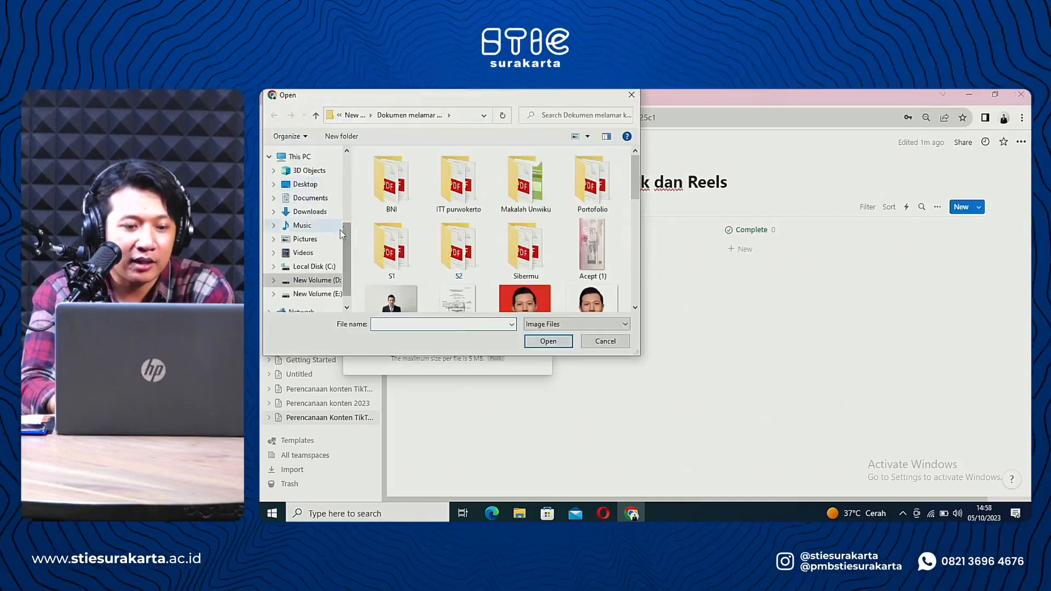
{"action": "left_click", "coordinate": [312, 214]}
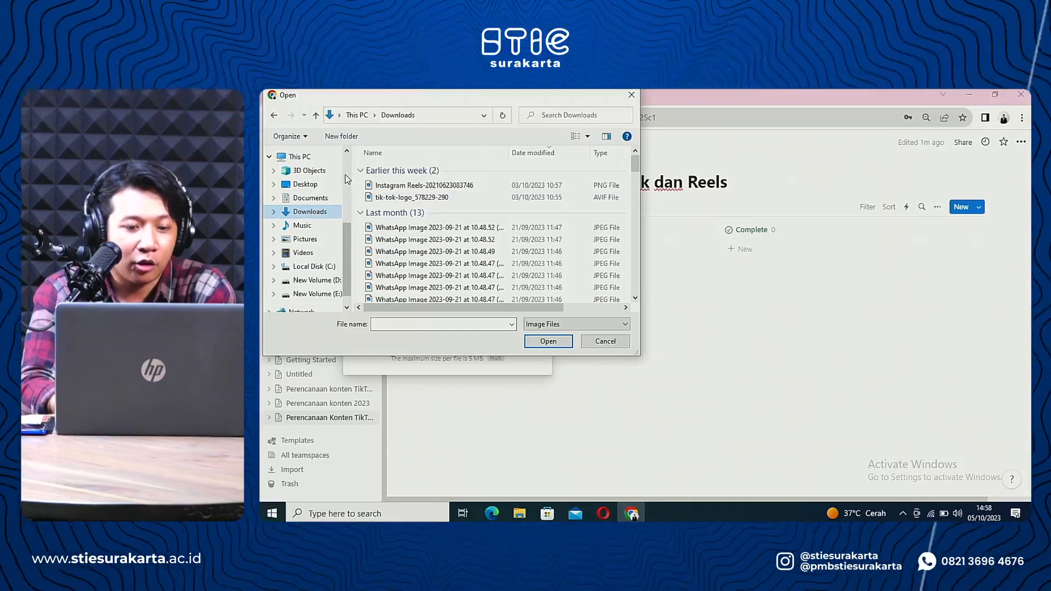
{"action": "left_click", "coordinate": [404, 199]}
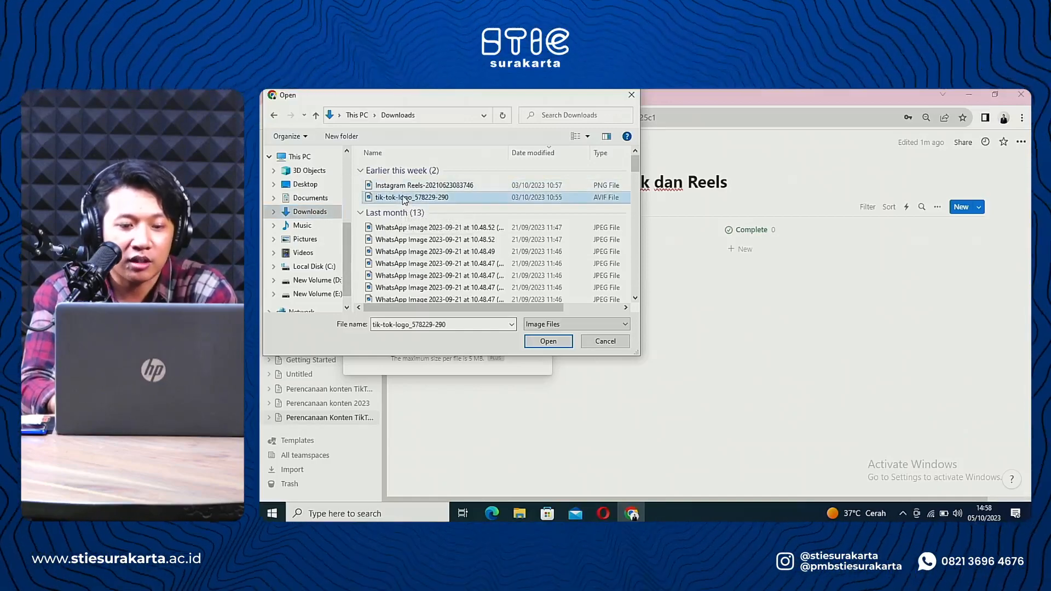
{"action": "left_click", "coordinate": [558, 342]}
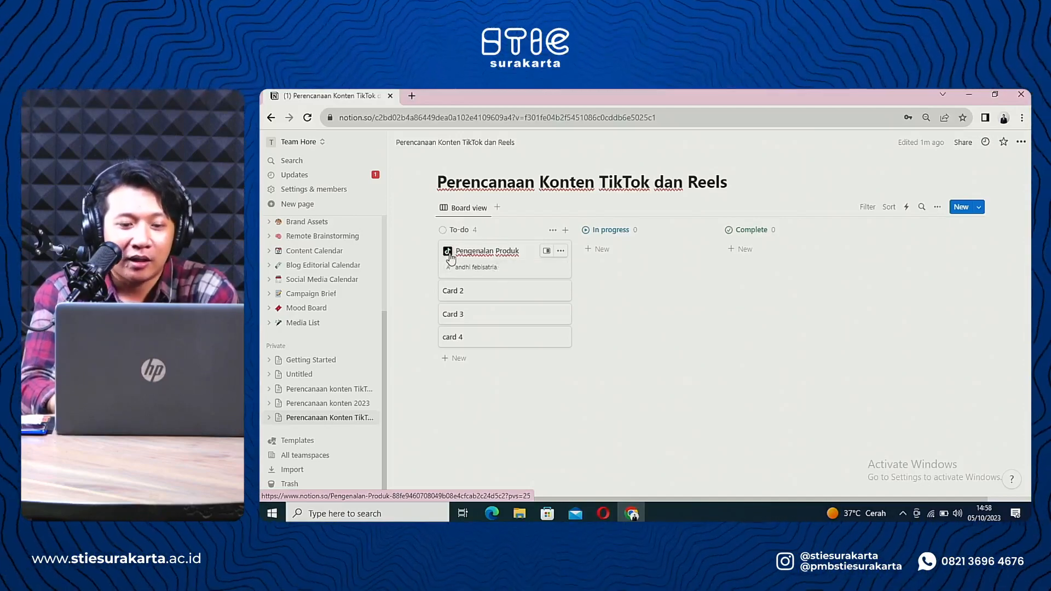
Step: Rename Card 2 as "Pengenalan Produk" and close the card
{"action": "left_click", "coordinate": [488, 292]}
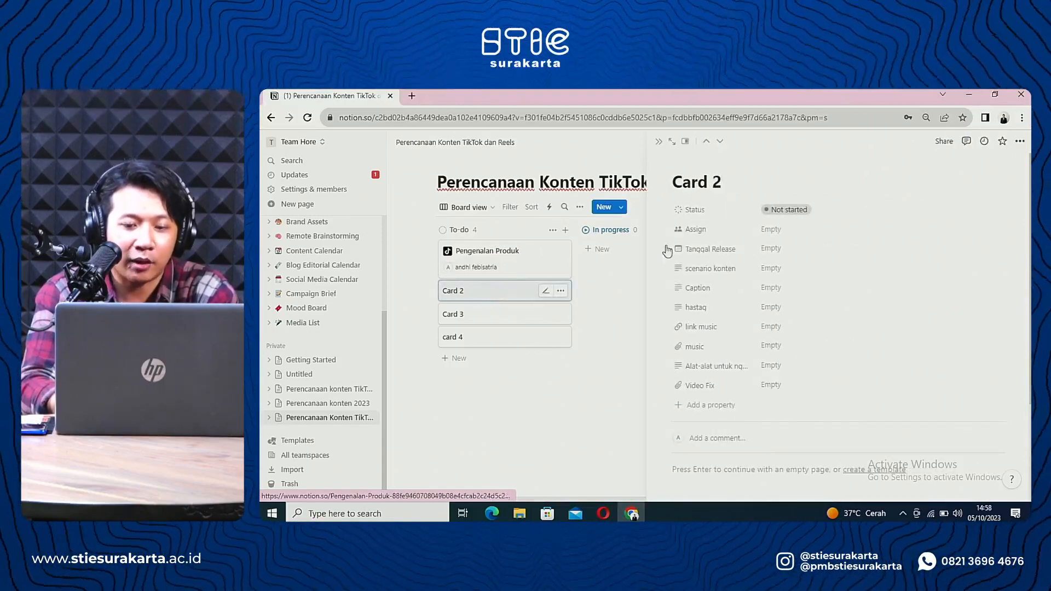
{"action": "left_click", "coordinate": [733, 183]}
{"action": "key", "text": "BackSpace"}
{"action": "key", "text": "BackSpace"}
{"action": "key", "text": "BackSpace"}
{"action": "key", "text": "BackSpace"}
{"action": "key", "text": "BackSpace"}
{"action": "key", "text": "BackSpace"}
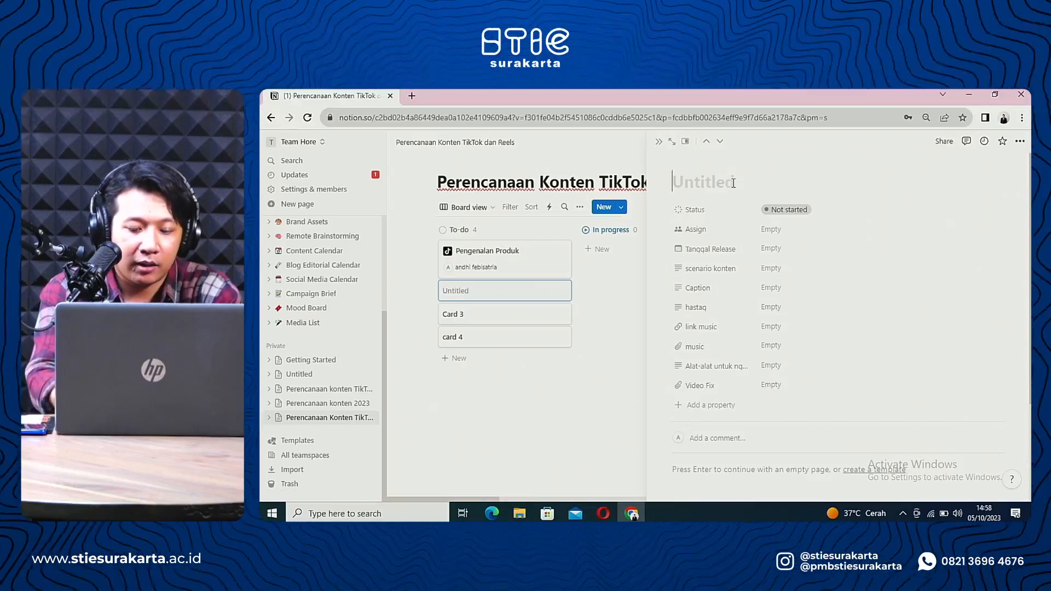
{"action": "type", "text": "Oen"}
{"action": "key", "text": "BackSpace"}
{"action": "key", "text": "BackSpace"}
{"action": "key", "text": "BackSpace"}
{"action": "type", "text": "P"}
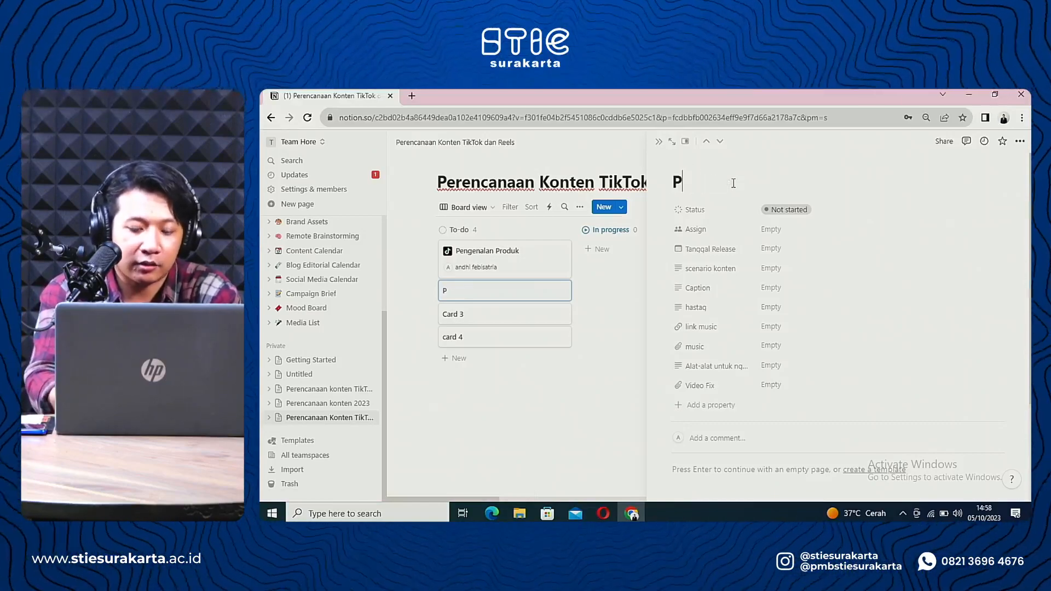
{"action": "type", "text": "engenalan Produk"}
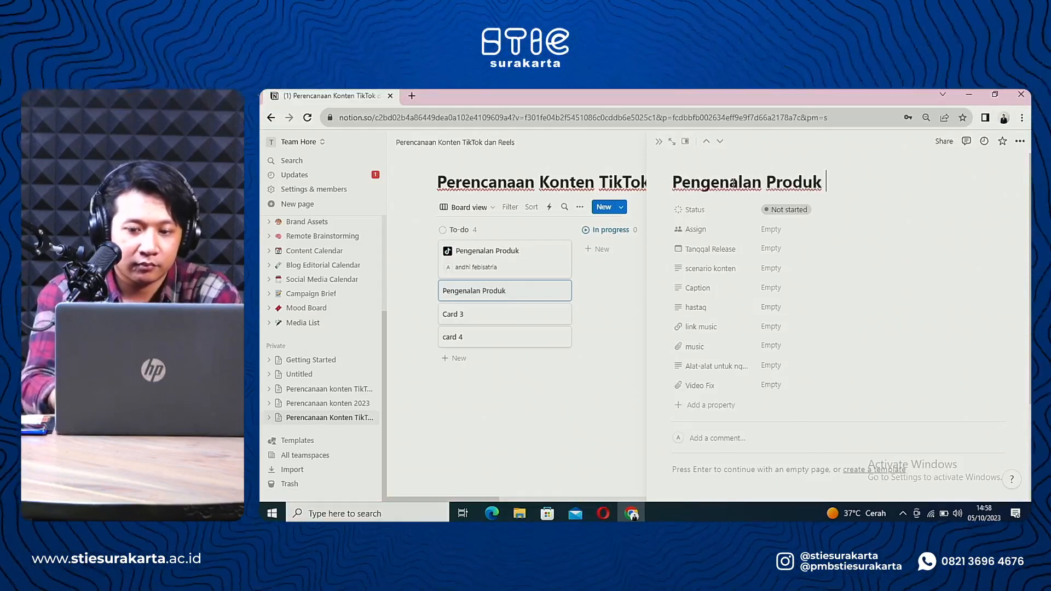
{"action": "left_click", "coordinate": [510, 376]}
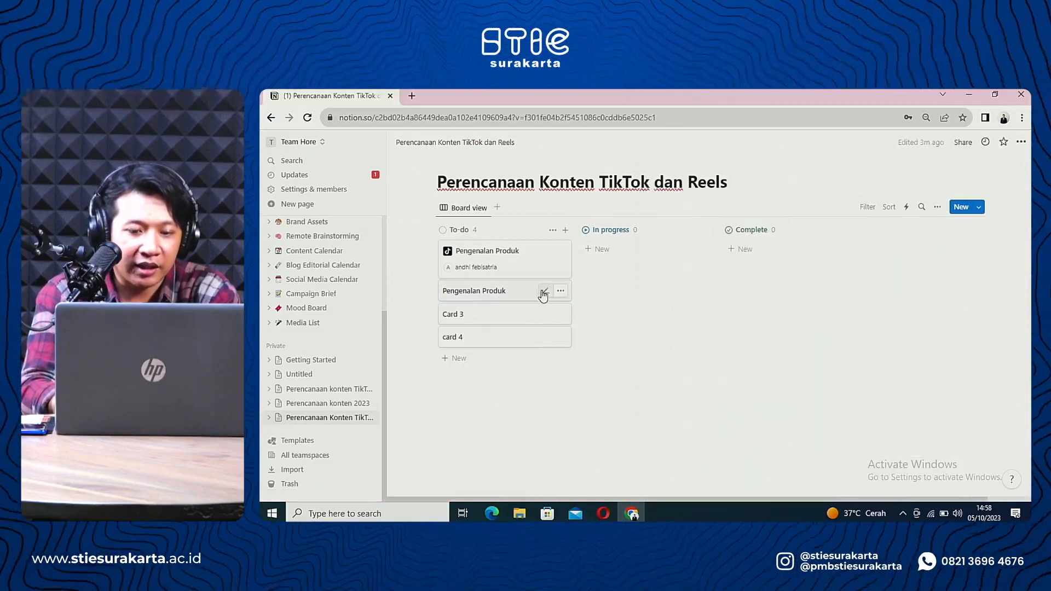
{"action": "left_click", "coordinate": [546, 291]}
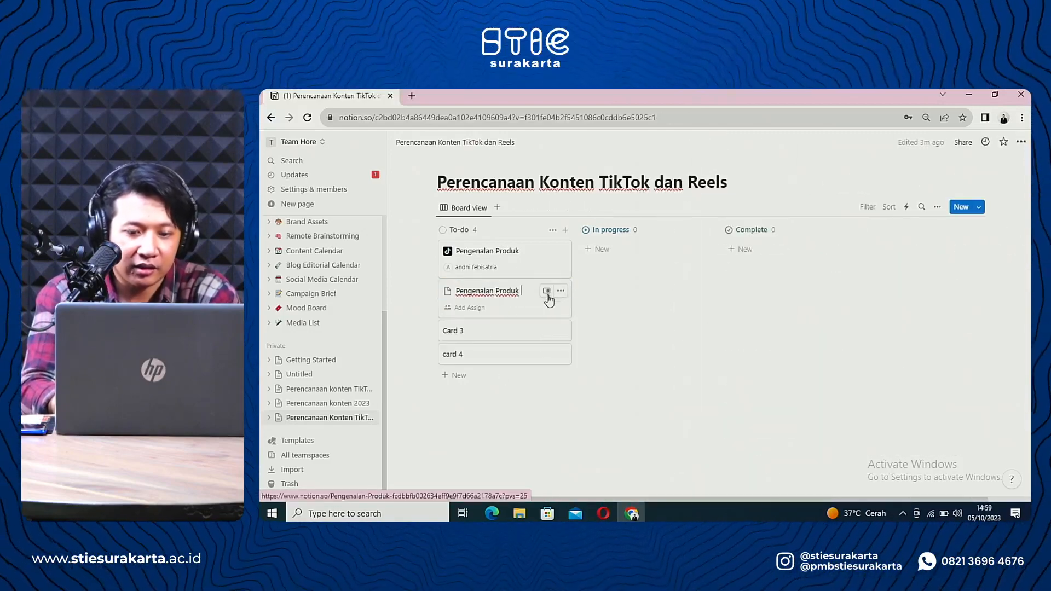
{"action": "left_click", "coordinate": [448, 296]}
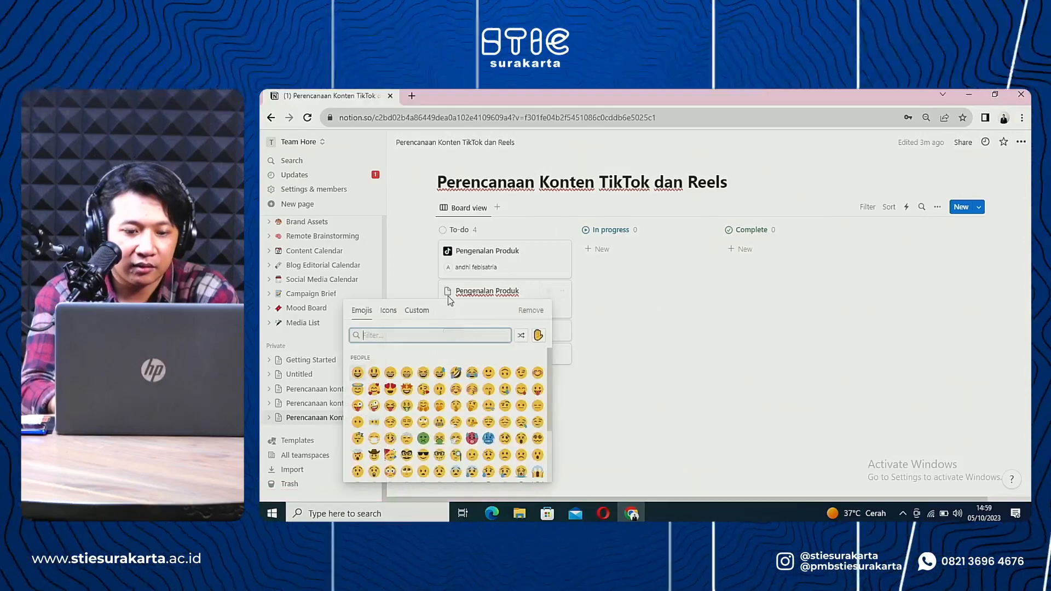
{"action": "left_click", "coordinate": [419, 317]}
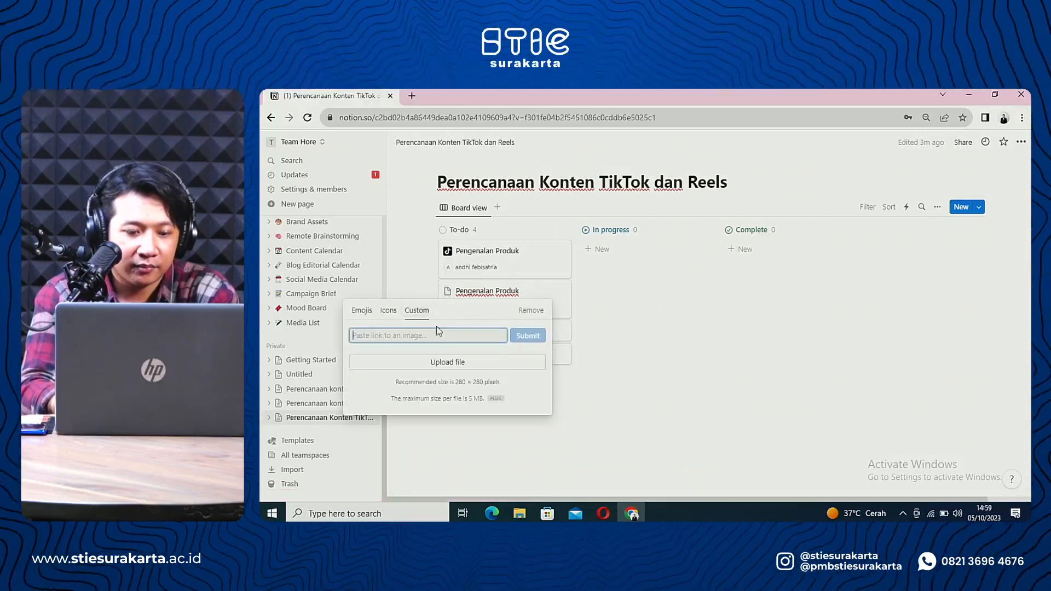
{"action": "left_click", "coordinate": [460, 369]}
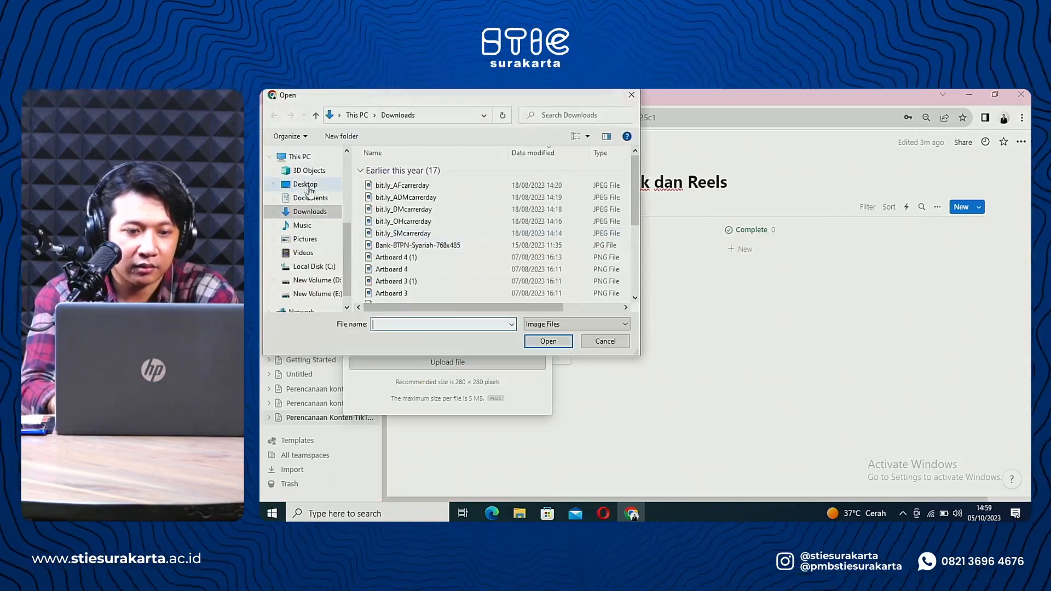
{"action": "left_click", "coordinate": [412, 186]}
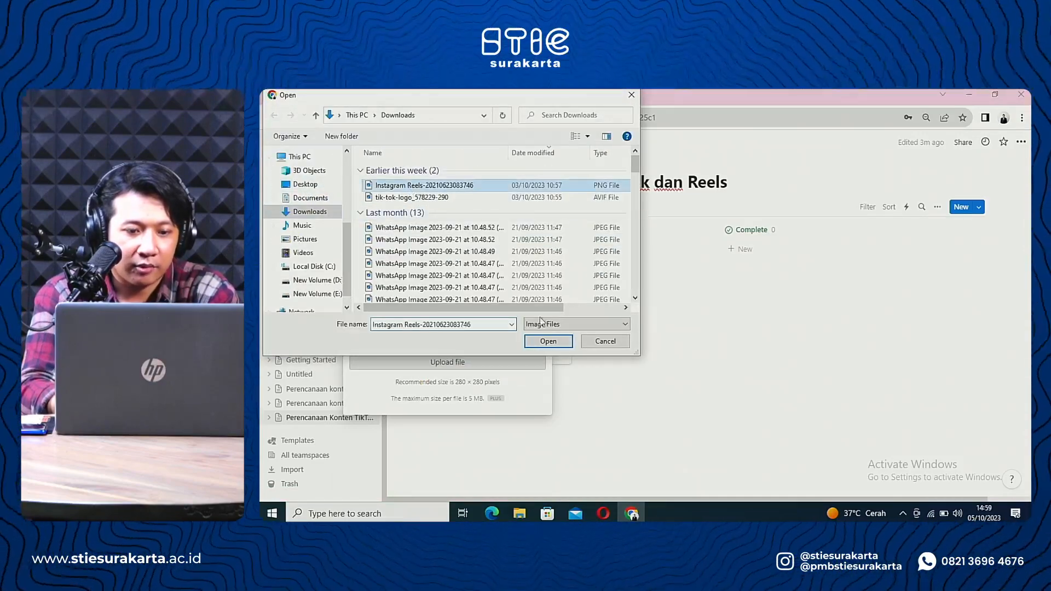
{"action": "left_click", "coordinate": [563, 345]}
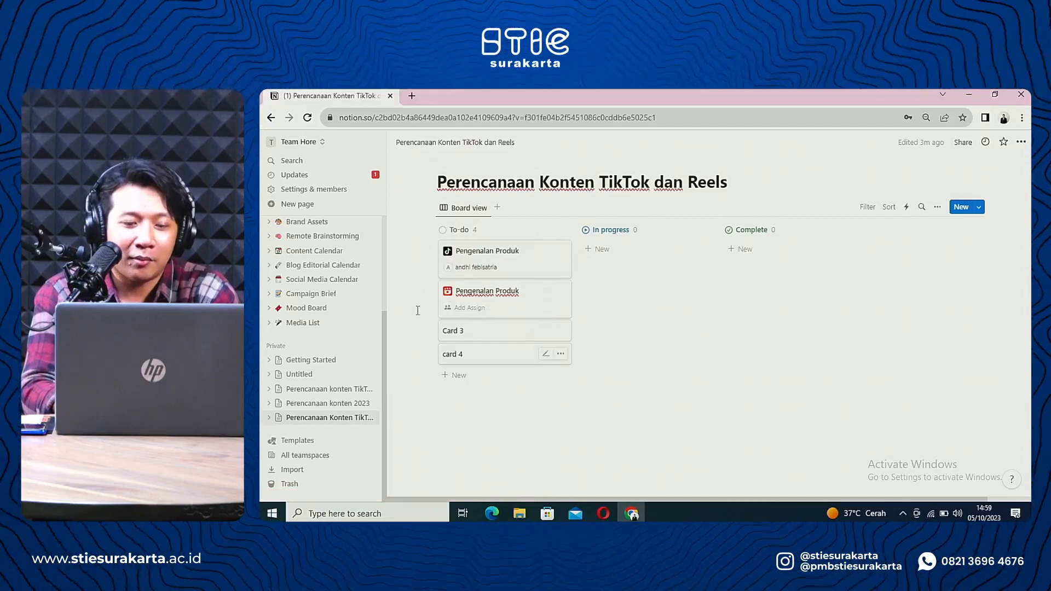
Step: Review the properties of the TikTok and Reels Pengenalan Produk cards
{"action": "left_click", "coordinate": [495, 258]}
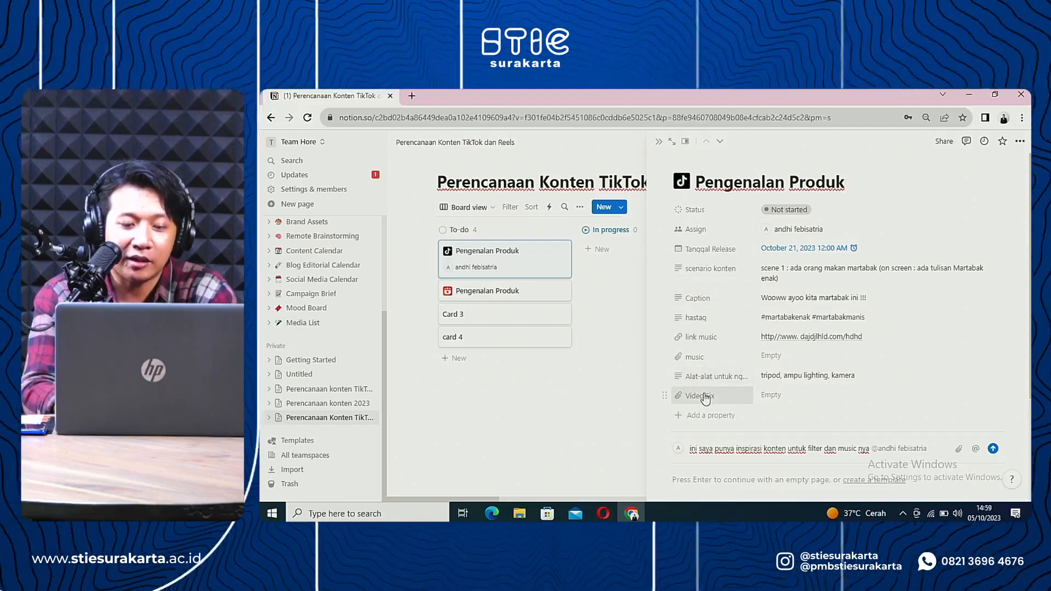
{"action": "left_click", "coordinate": [487, 300]}
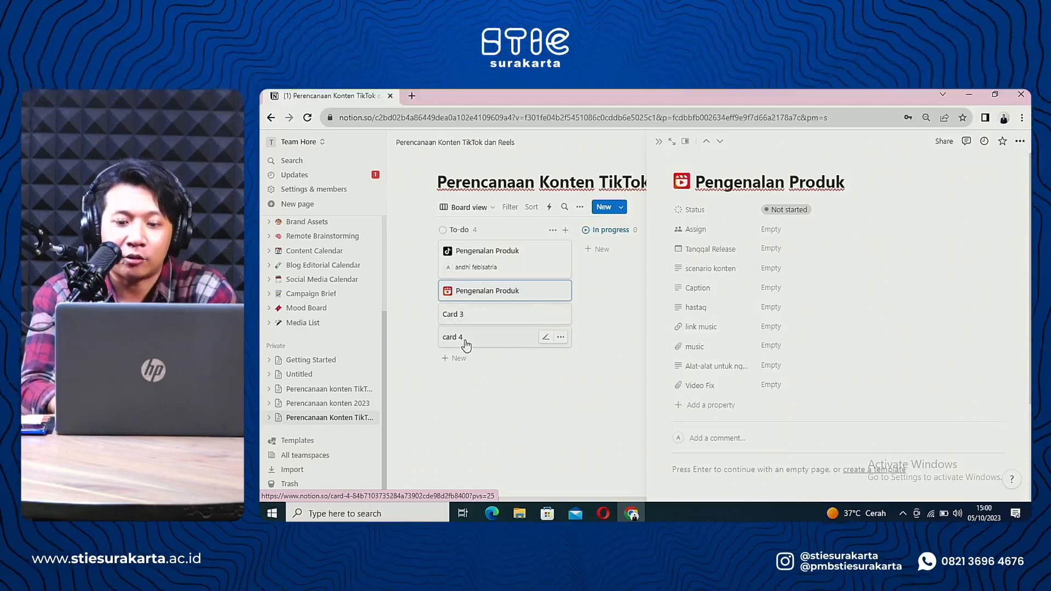
{"action": "left_click", "coordinate": [492, 409]}
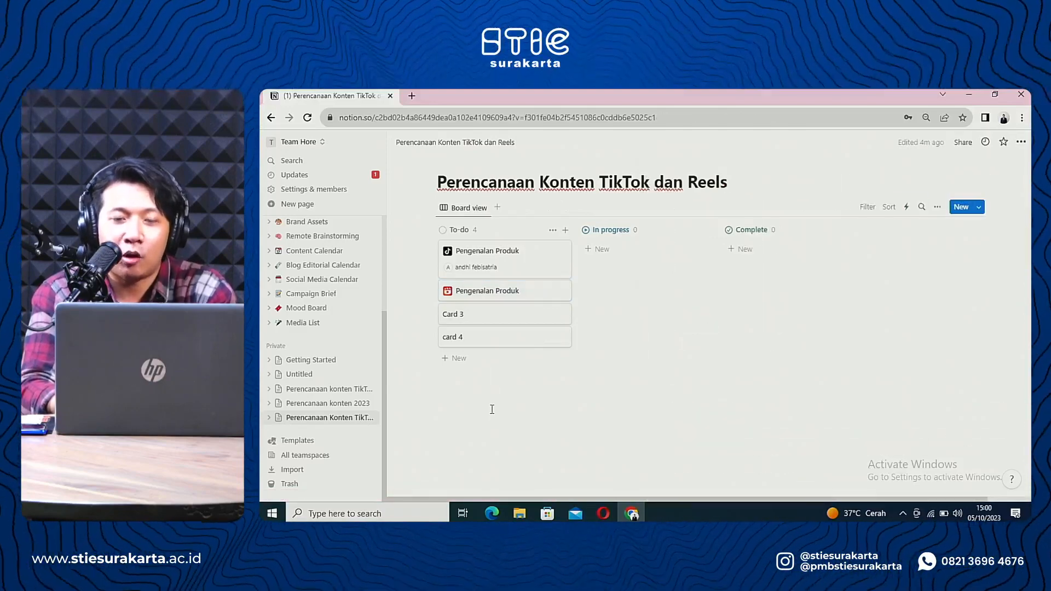
{"action": "left_click", "coordinate": [501, 259]}
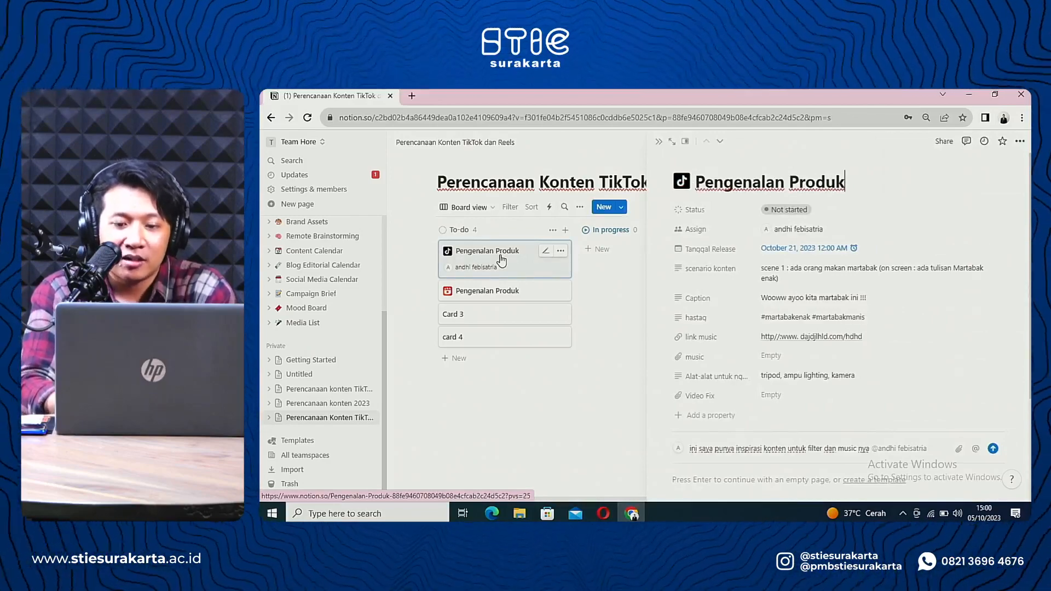
{"action": "left_click", "coordinate": [540, 427]}
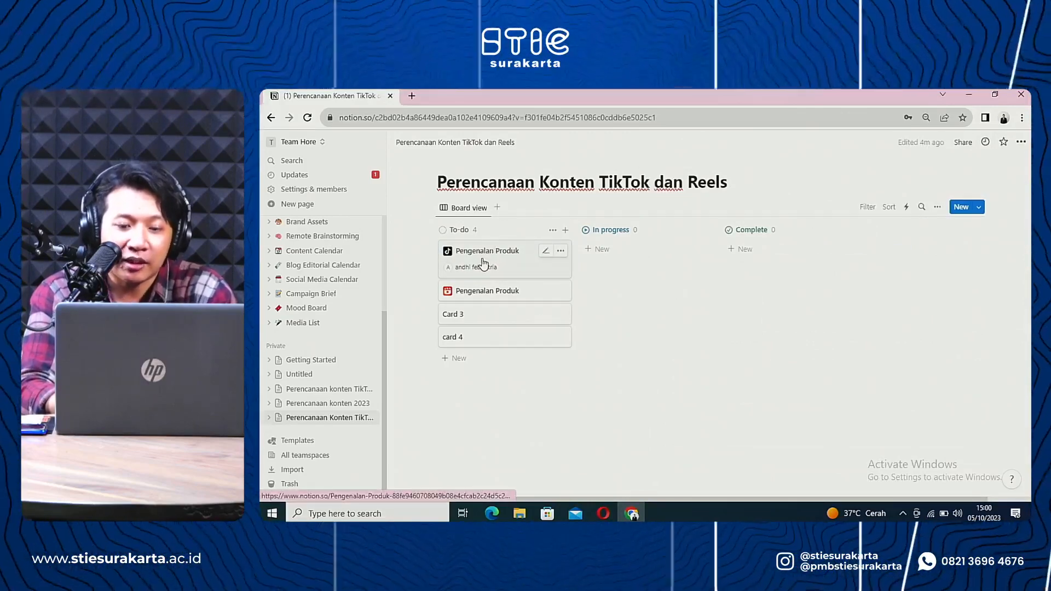
Step: Move the TikTok Pengenalan Produk card to the In progress column and check the status of both product cards
{"action": "left_click_drag", "start_coordinate": [483, 265], "coordinate": [629, 263]}
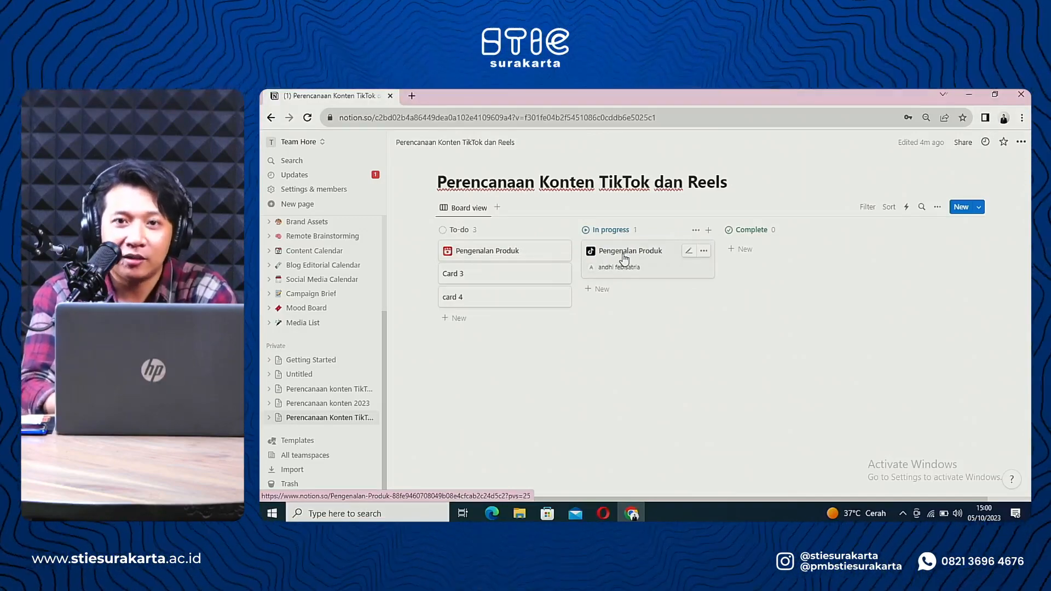
{"action": "left_click", "coordinate": [624, 257]}
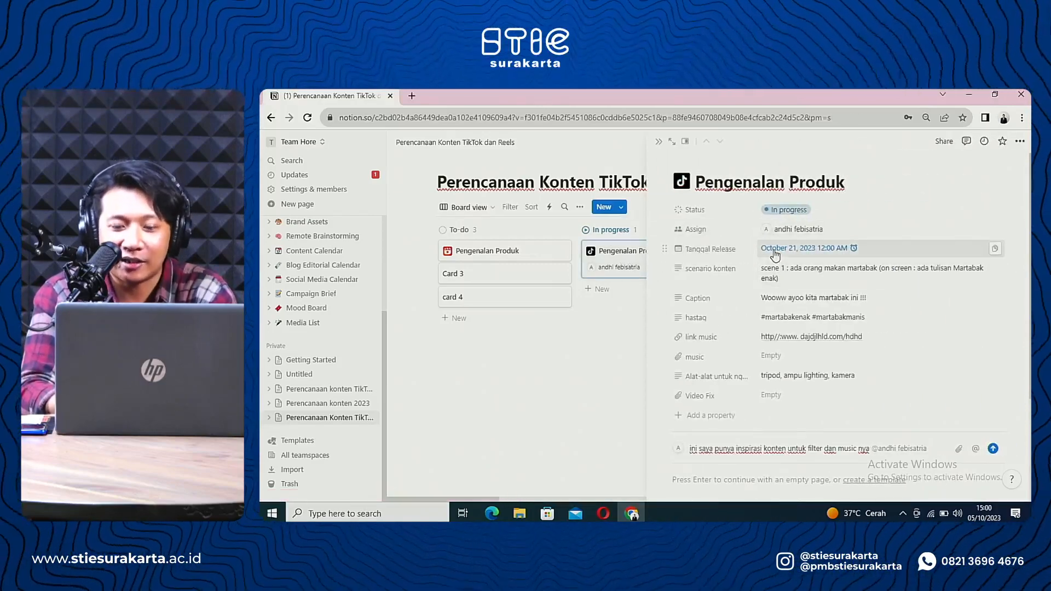
{"action": "left_click", "coordinate": [576, 388]}
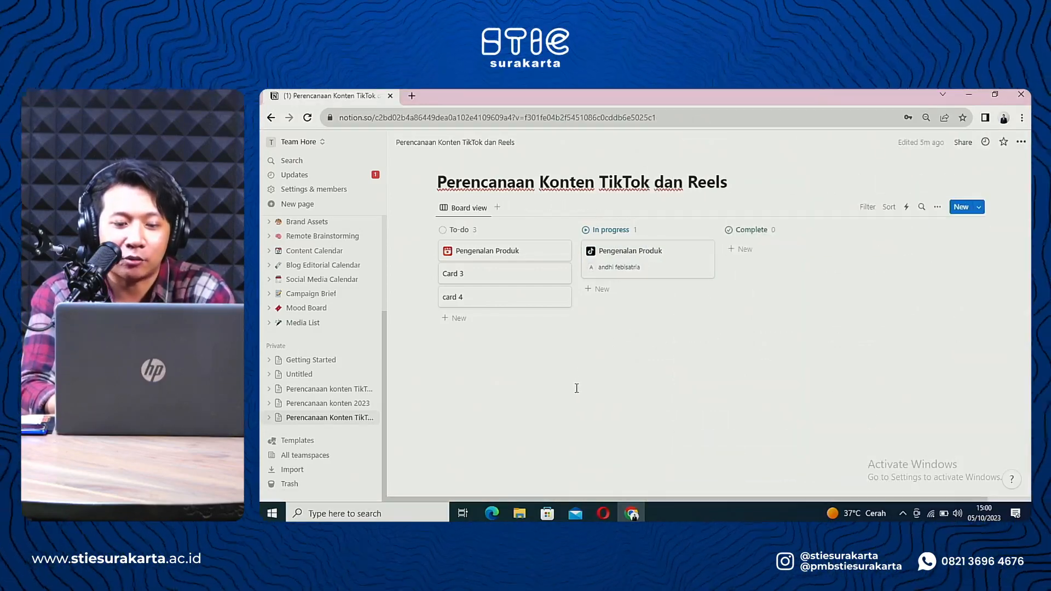
{"action": "left_click", "coordinate": [500, 262]}
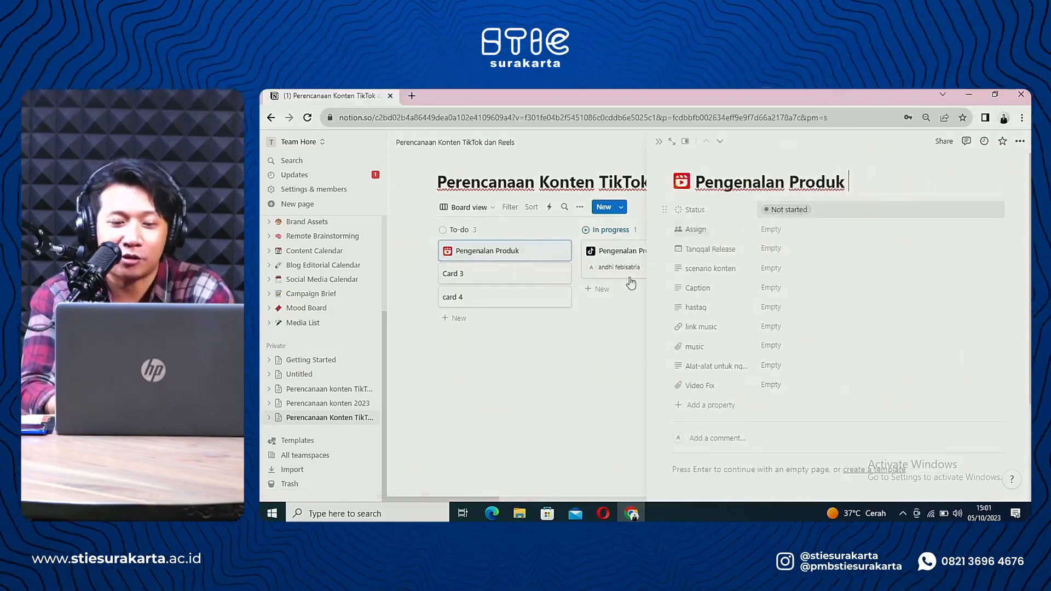
{"action": "left_click", "coordinate": [527, 411]}
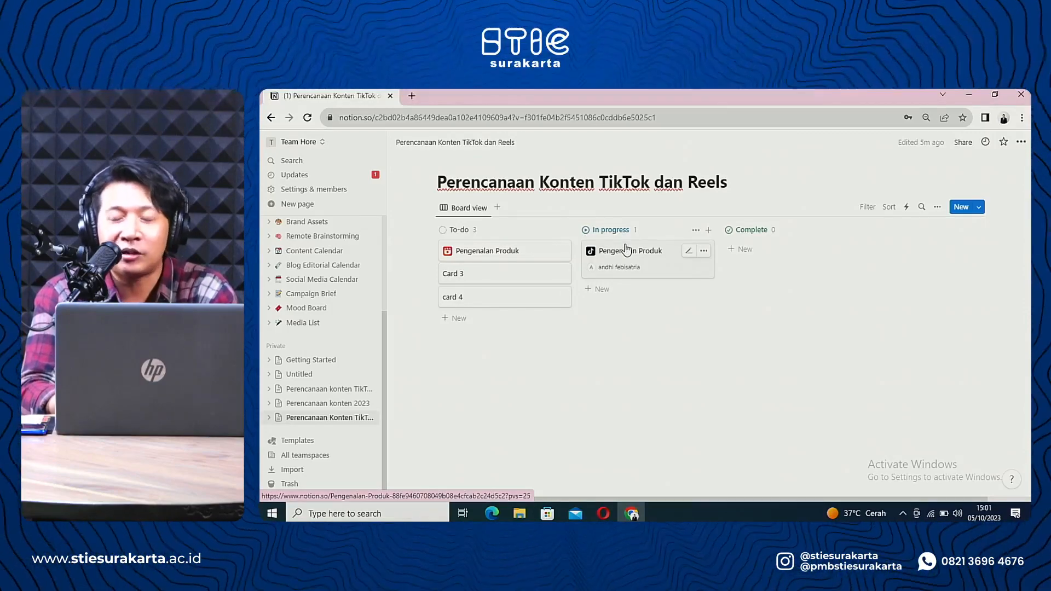
Step: Add a Calendar view to the Perencanaan Konten TikTok dan Reels database
{"action": "left_click", "coordinate": [497, 208]}
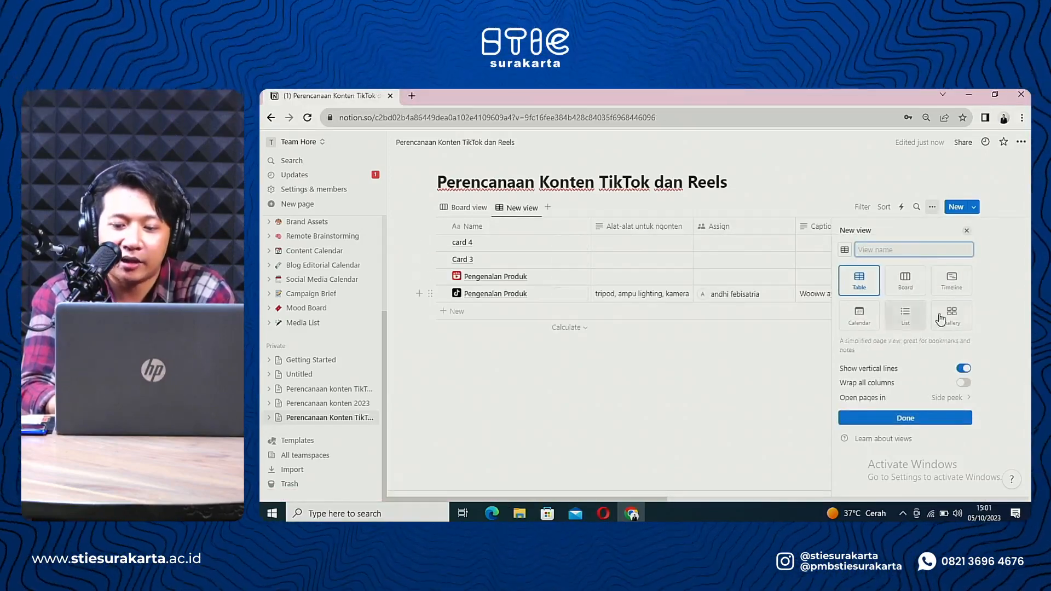
{"action": "left_click", "coordinate": [859, 316]}
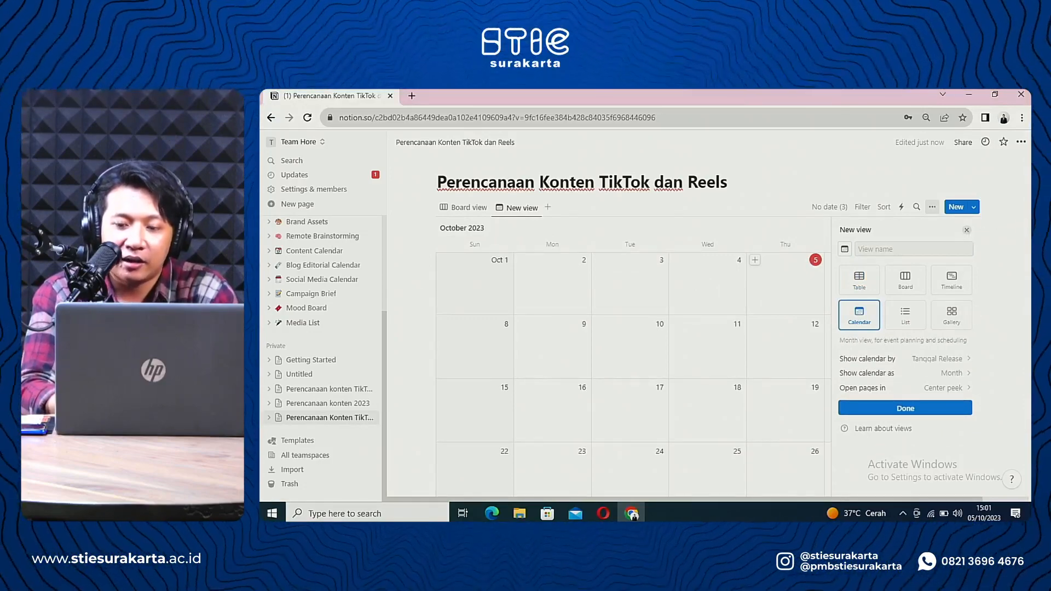
{"action": "left_click", "coordinate": [735, 319]}
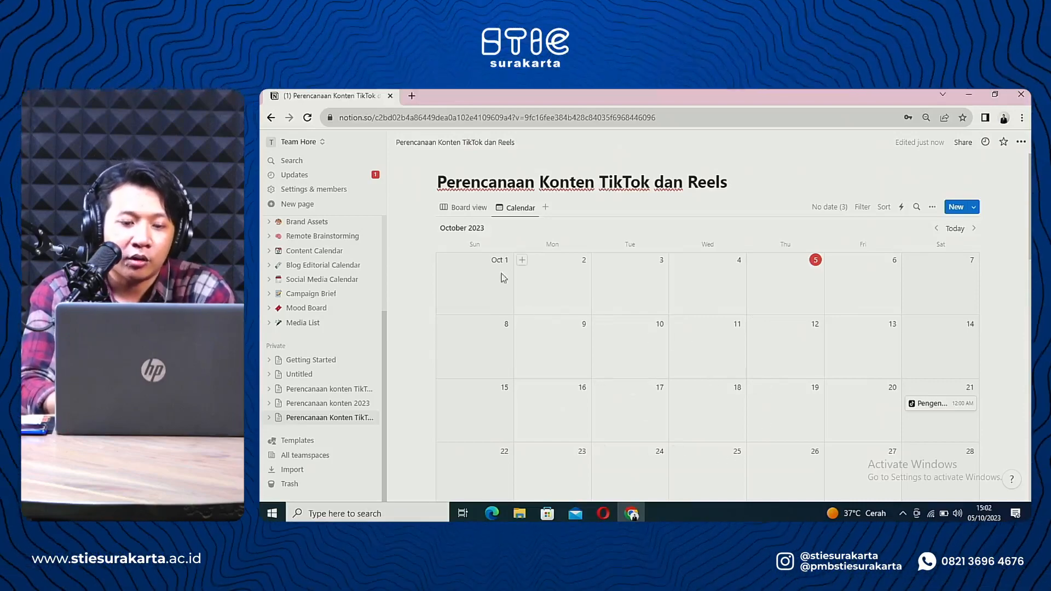
Step: Compare how the content cards are laid out in the board view and the calendar view
{"action": "left_click", "coordinate": [467, 208]}
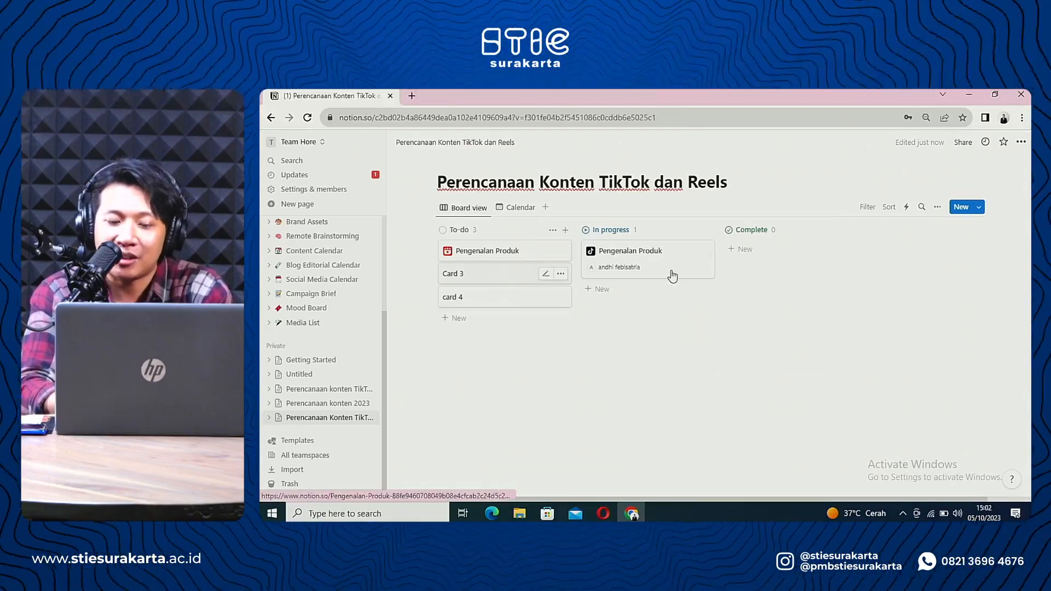
{"action": "left_click", "coordinate": [511, 209]}
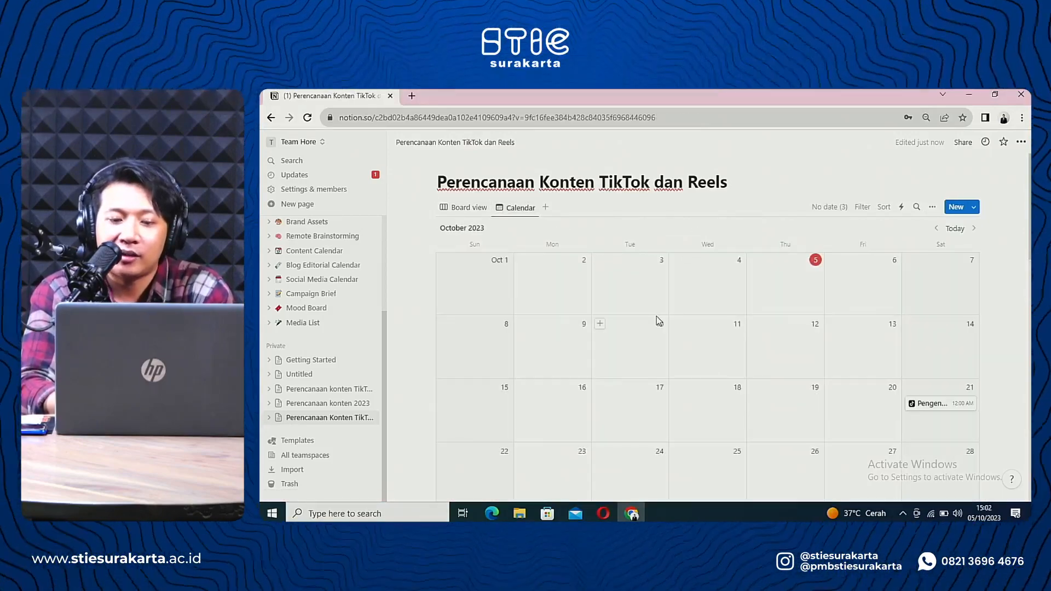
{"action": "left_click", "coordinate": [474, 215]}
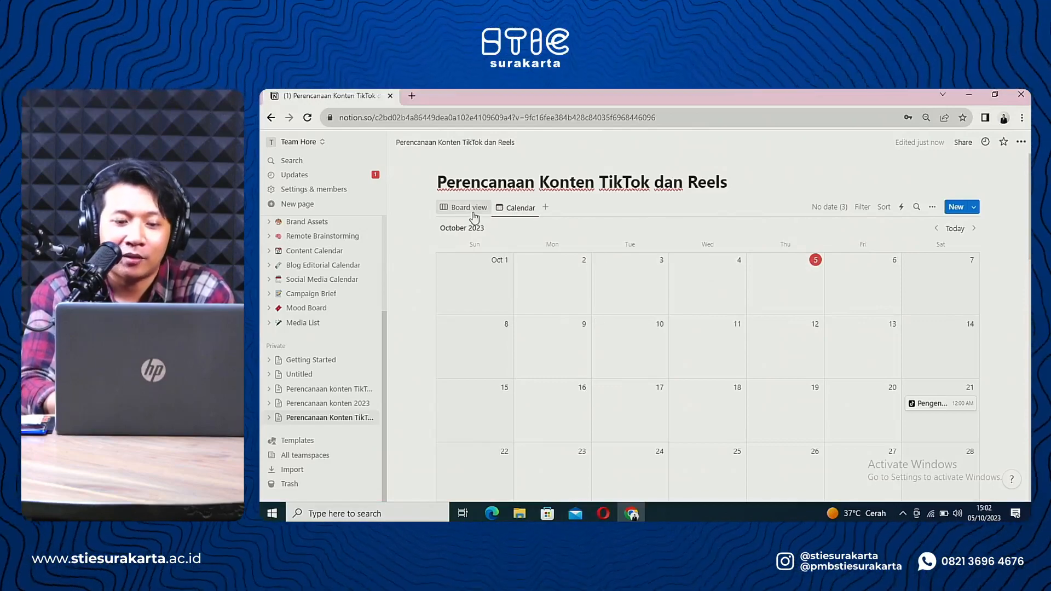